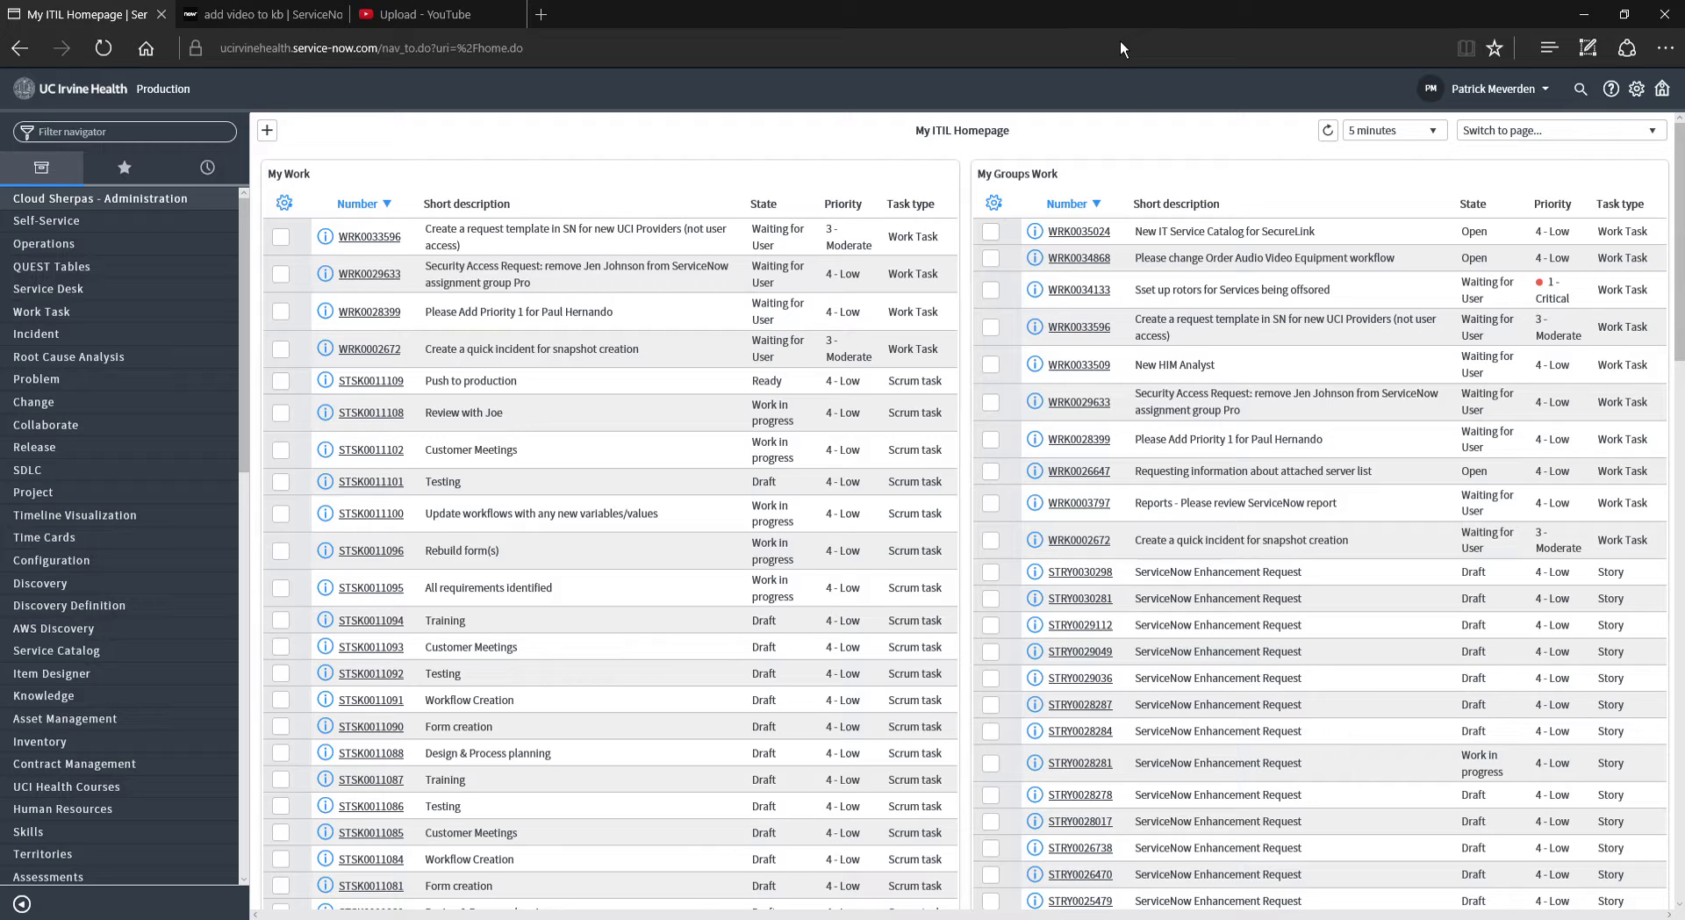
Filter the navigator for 'change' and create a new change request.
{"action": "left_click", "coordinate": [1090, 46]}
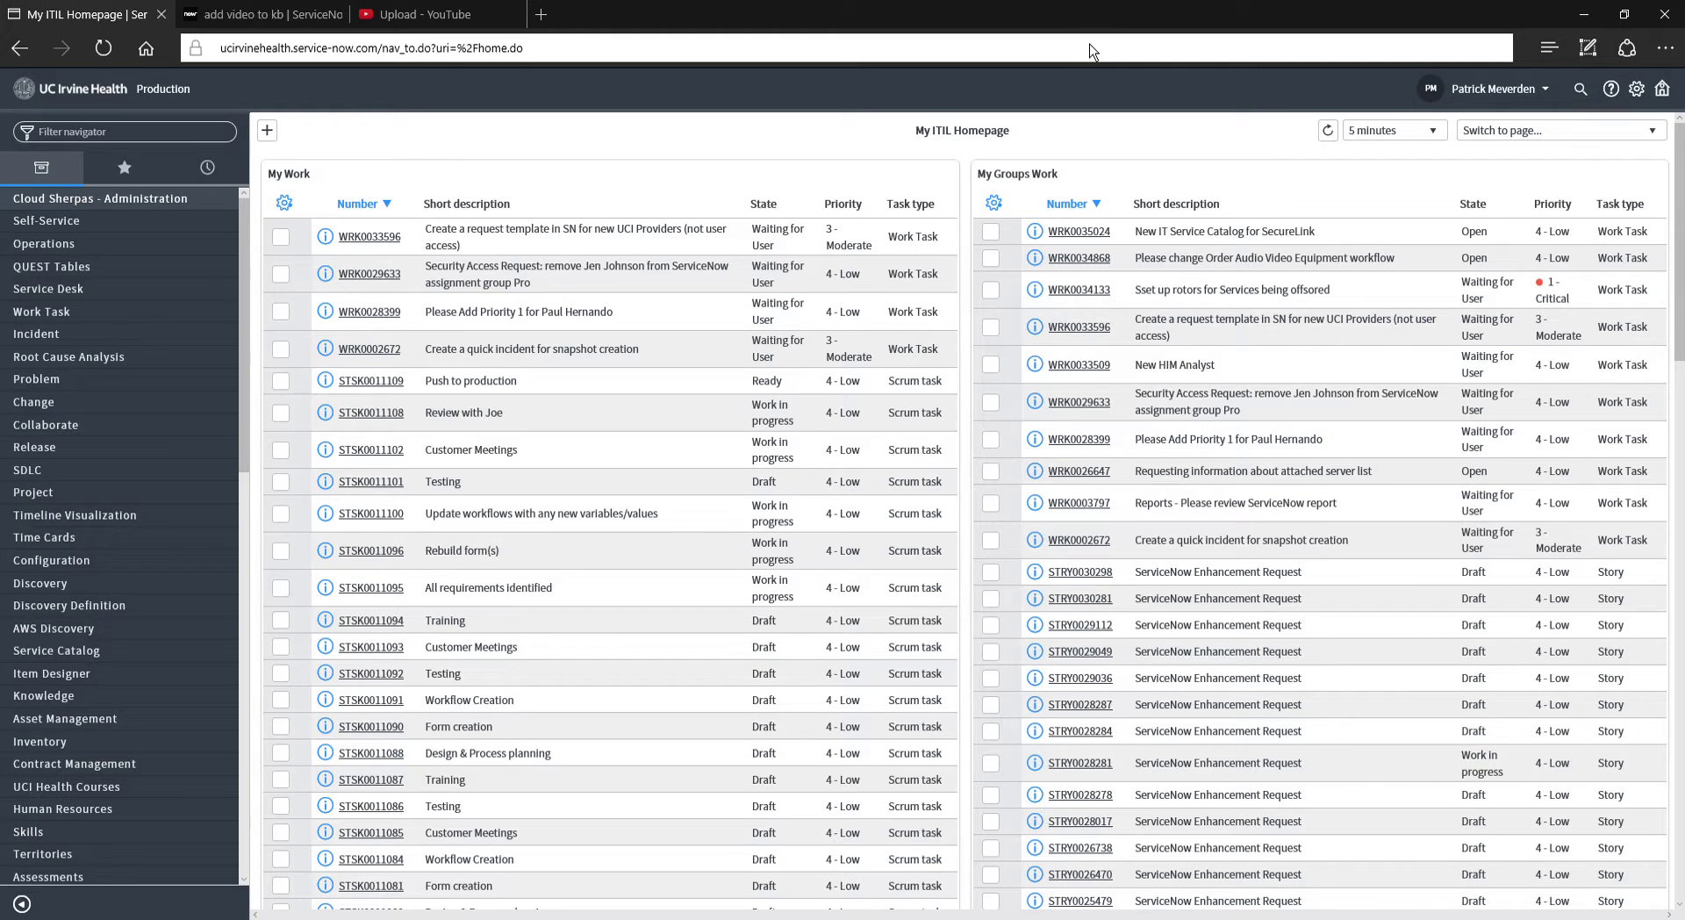
{"action": "key", "text": "Escape"}
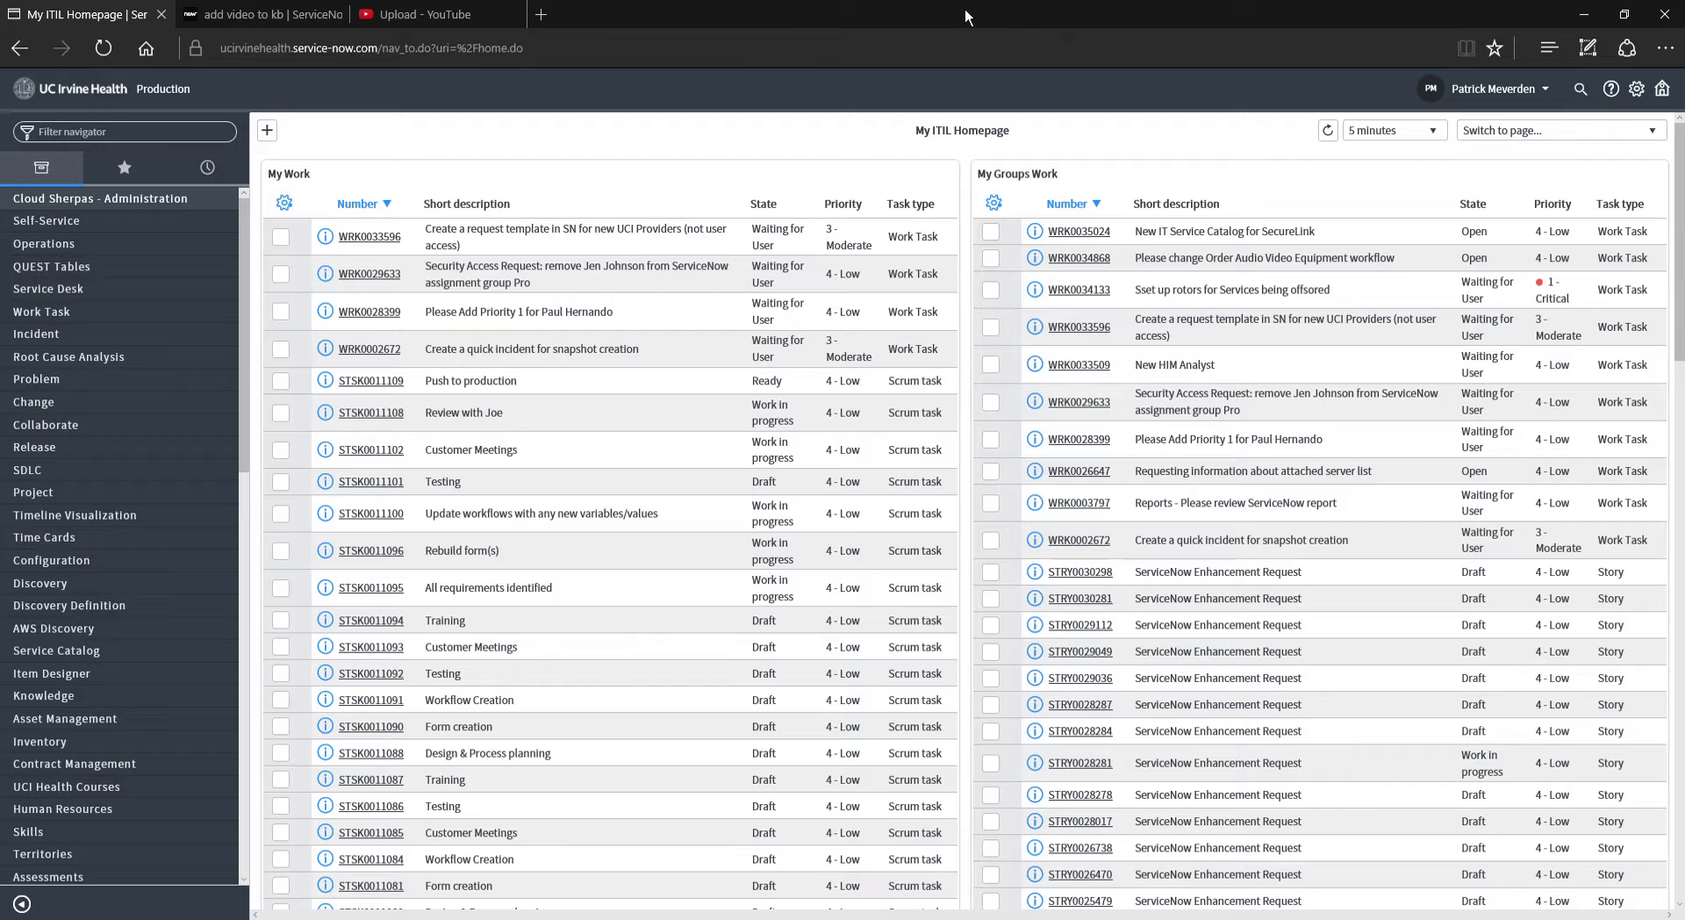
{"action": "left_click", "coordinate": [93, 139]}
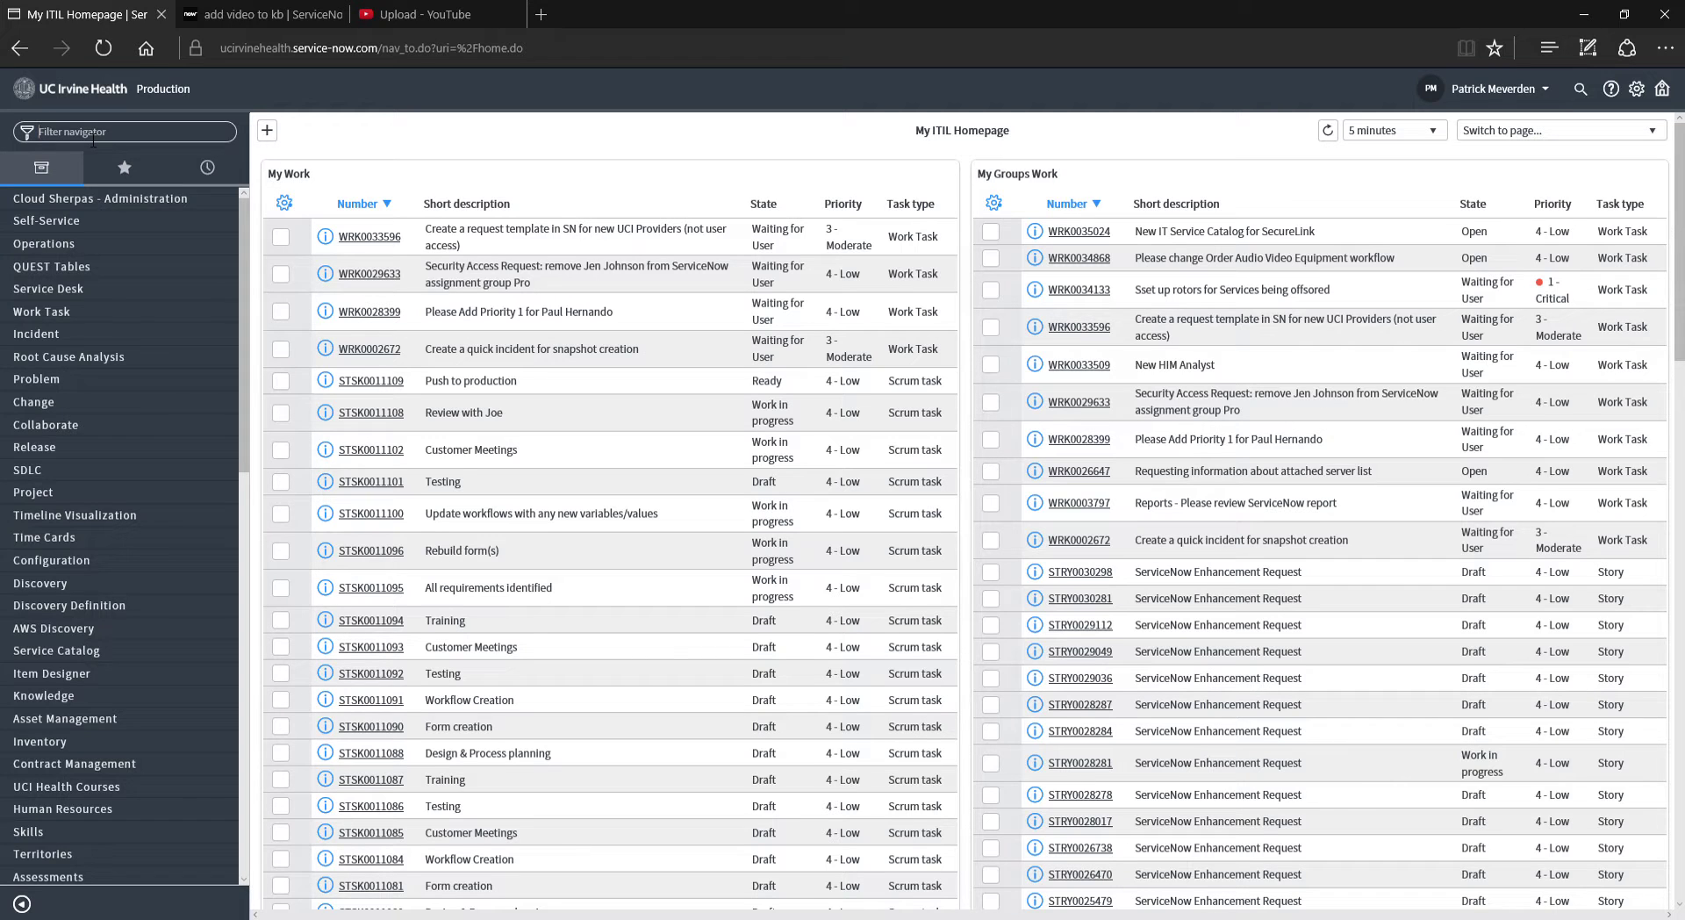
{"action": "type", "text": "change"}
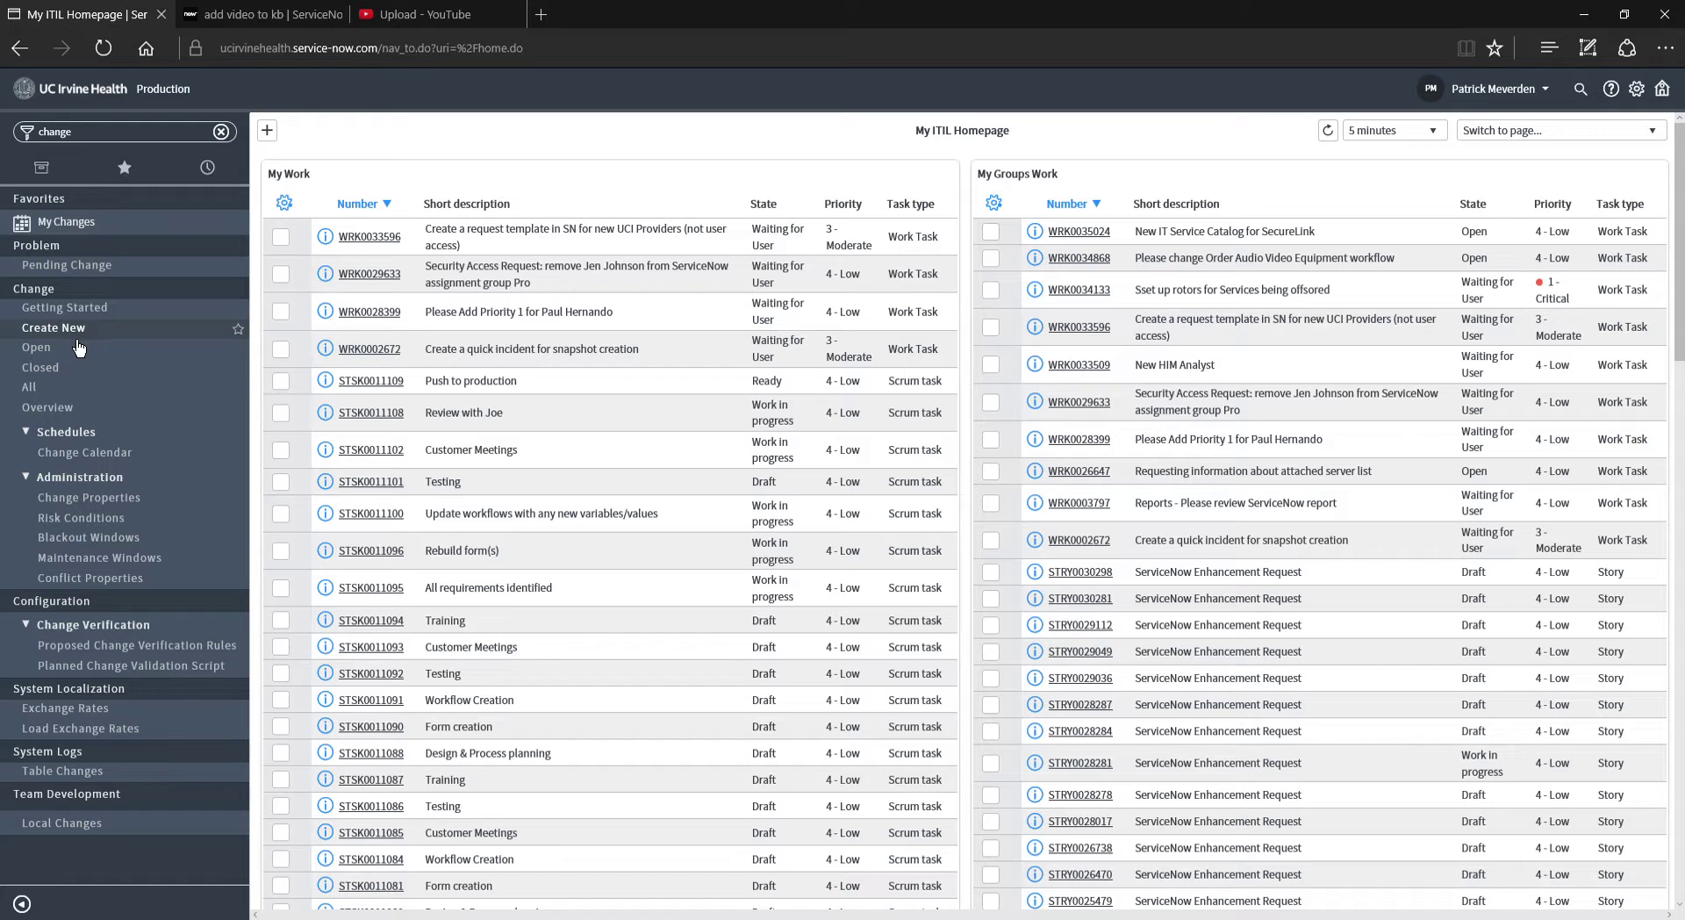
{"action": "left_click", "coordinate": [71, 337]}
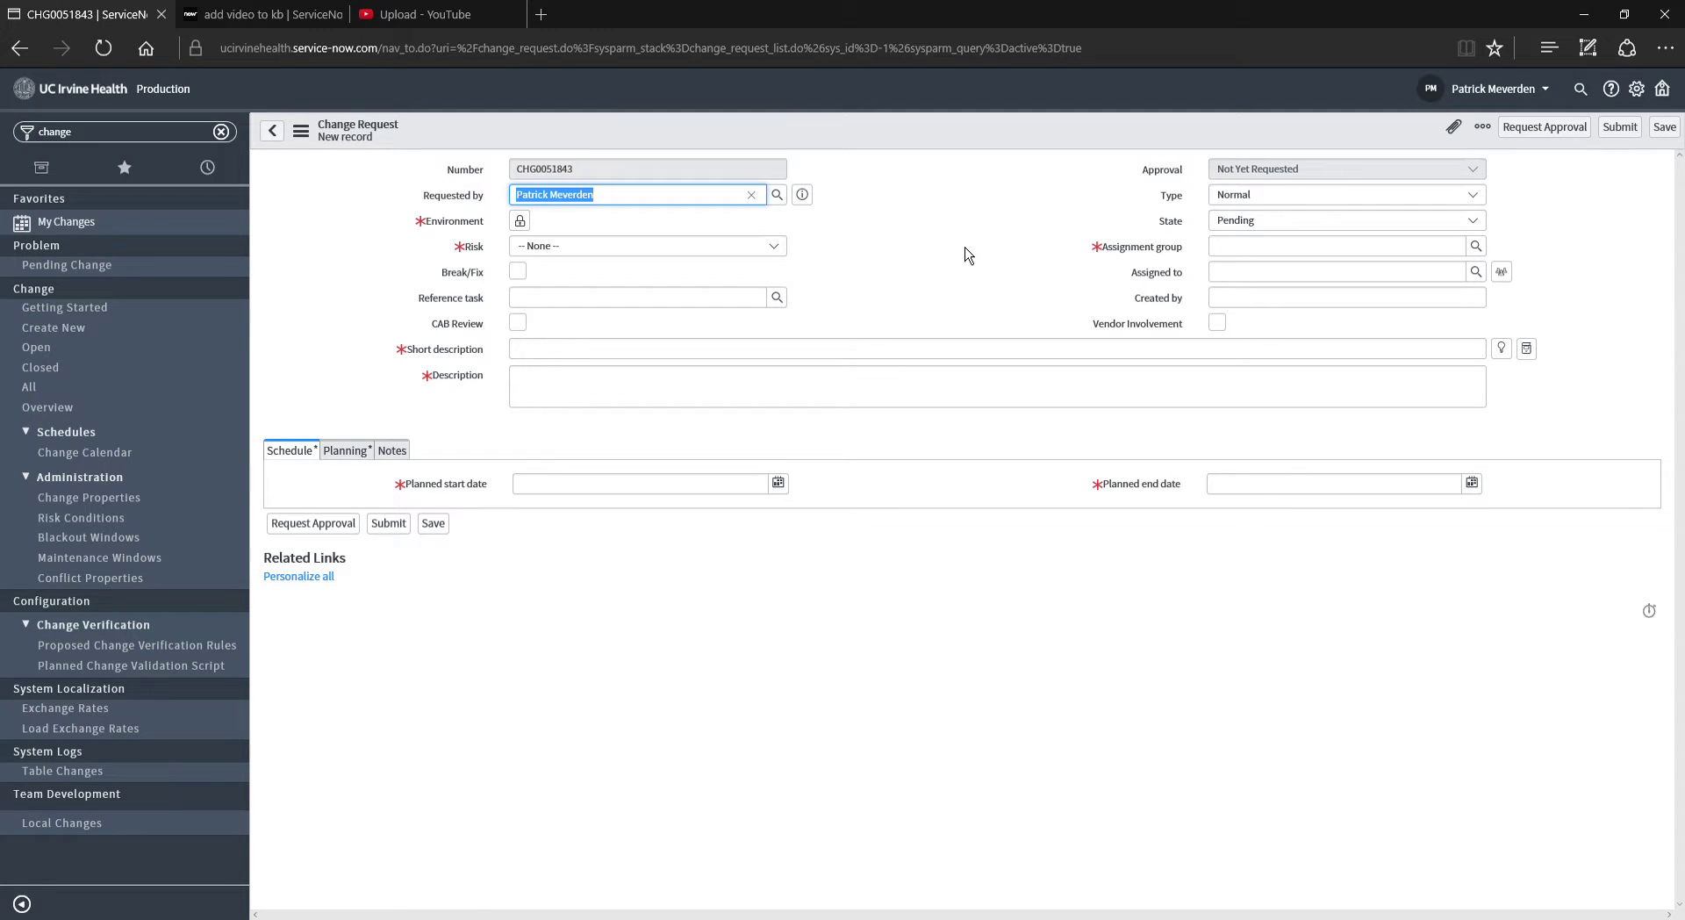
Set the Environment of CHG0051843 to Testing through the field's lock.
{"action": "left_click", "coordinate": [908, 213]}
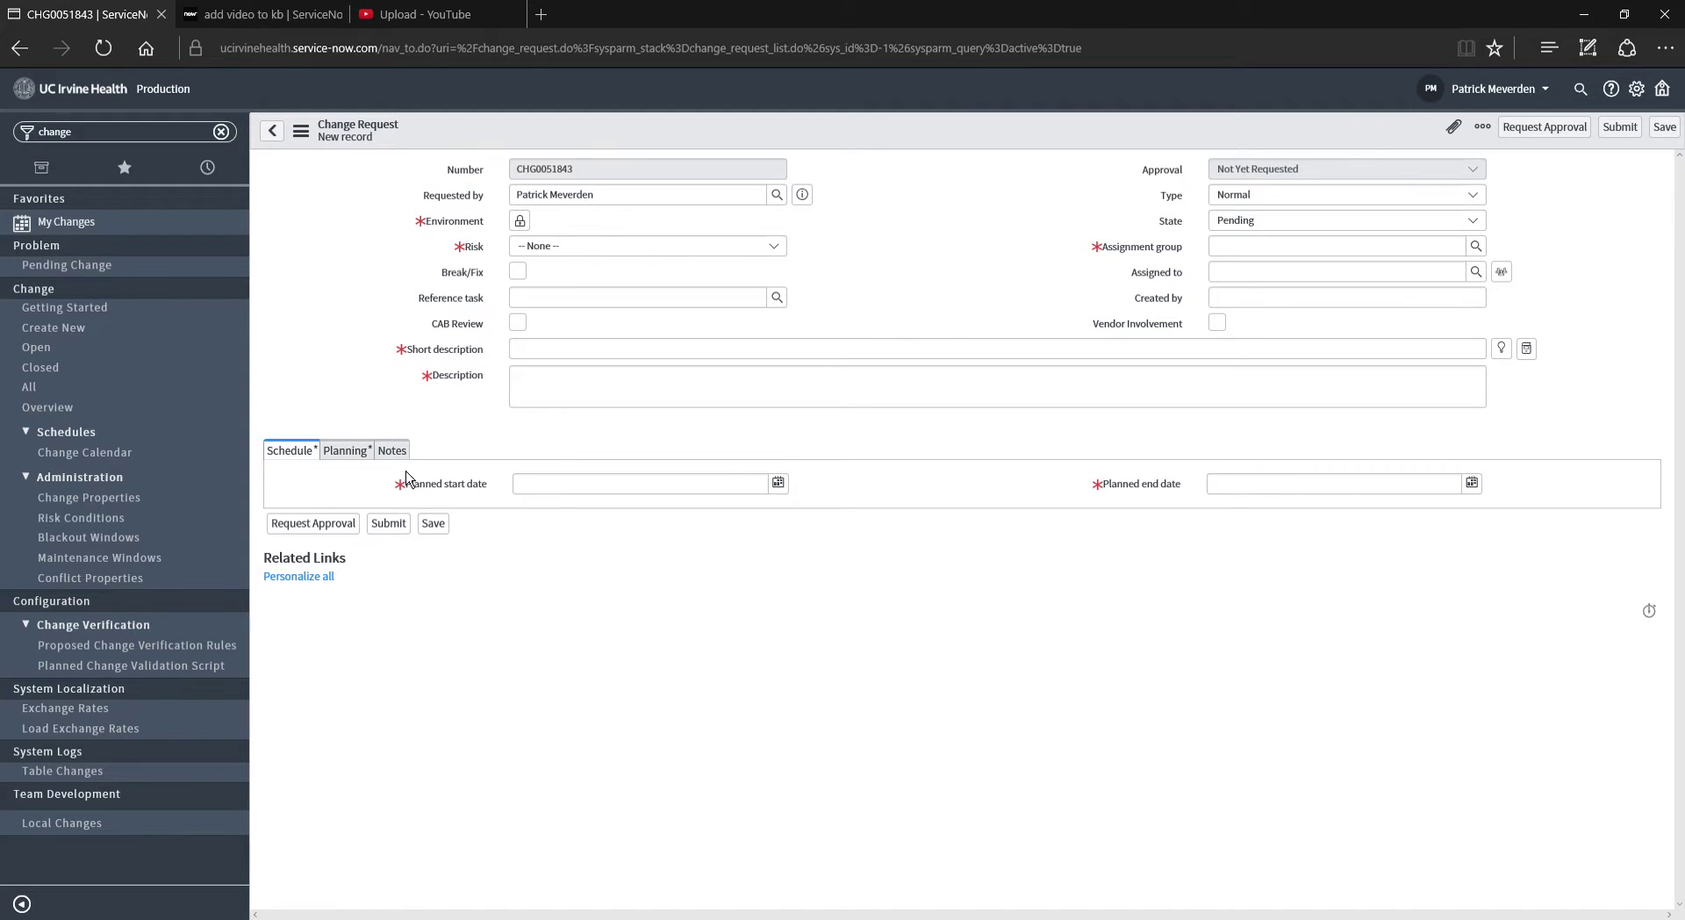
{"action": "left_click", "coordinate": [362, 453]}
{"action": "left_click", "coordinate": [297, 457]}
{"action": "left_click", "coordinate": [527, 221]}
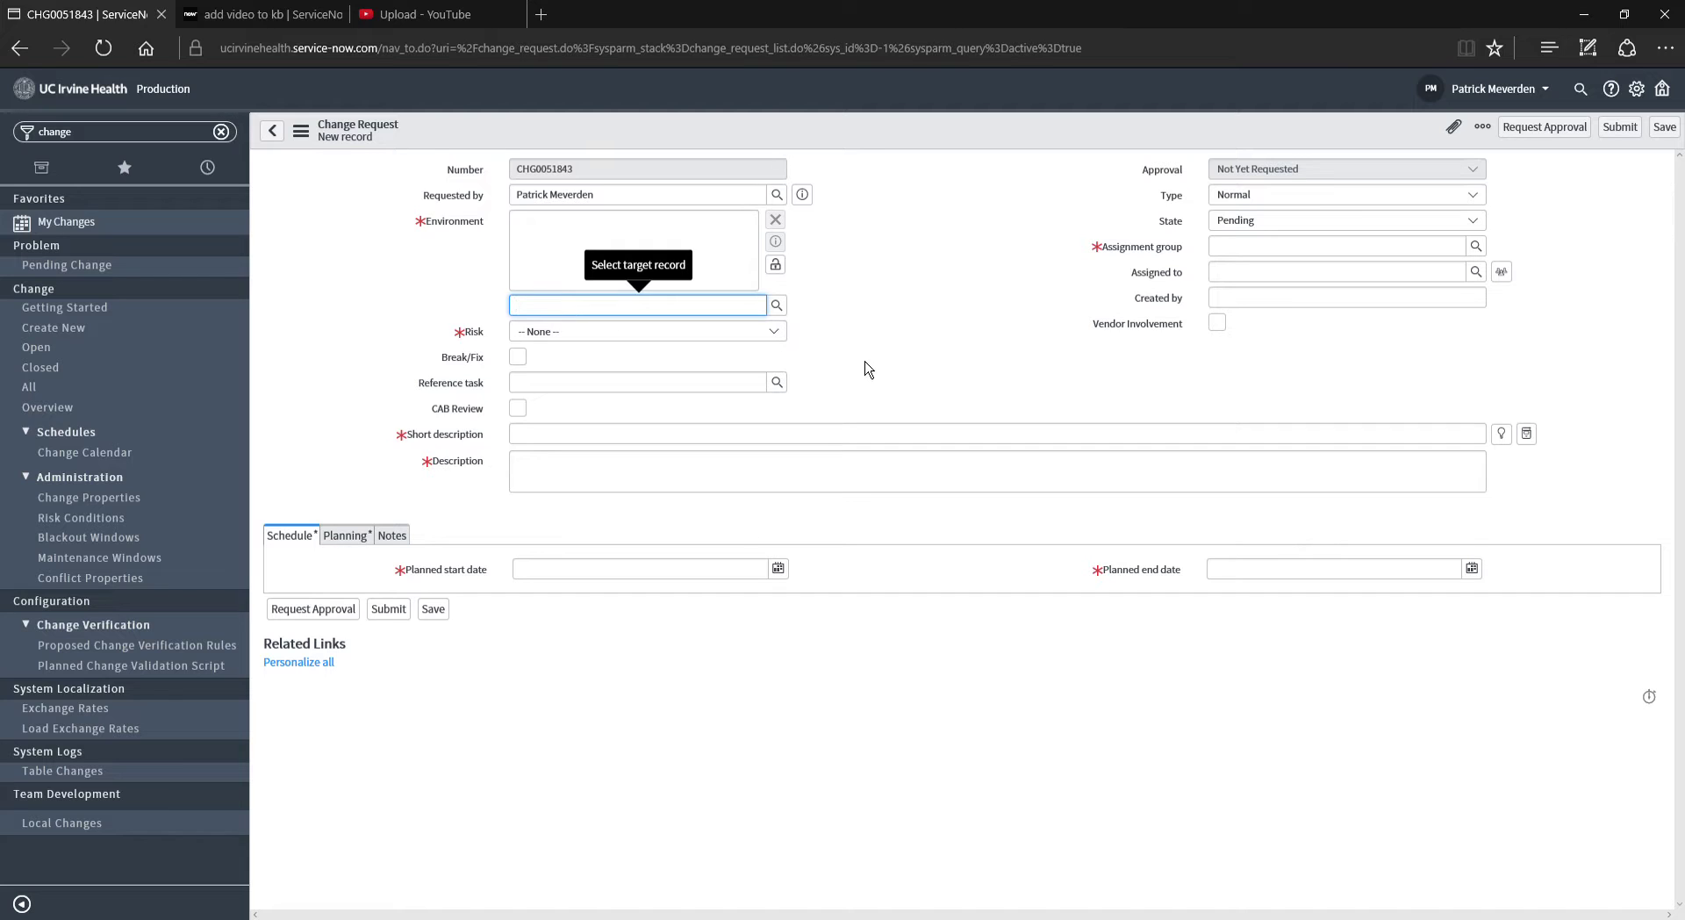
{"action": "left_click", "coordinate": [789, 315]}
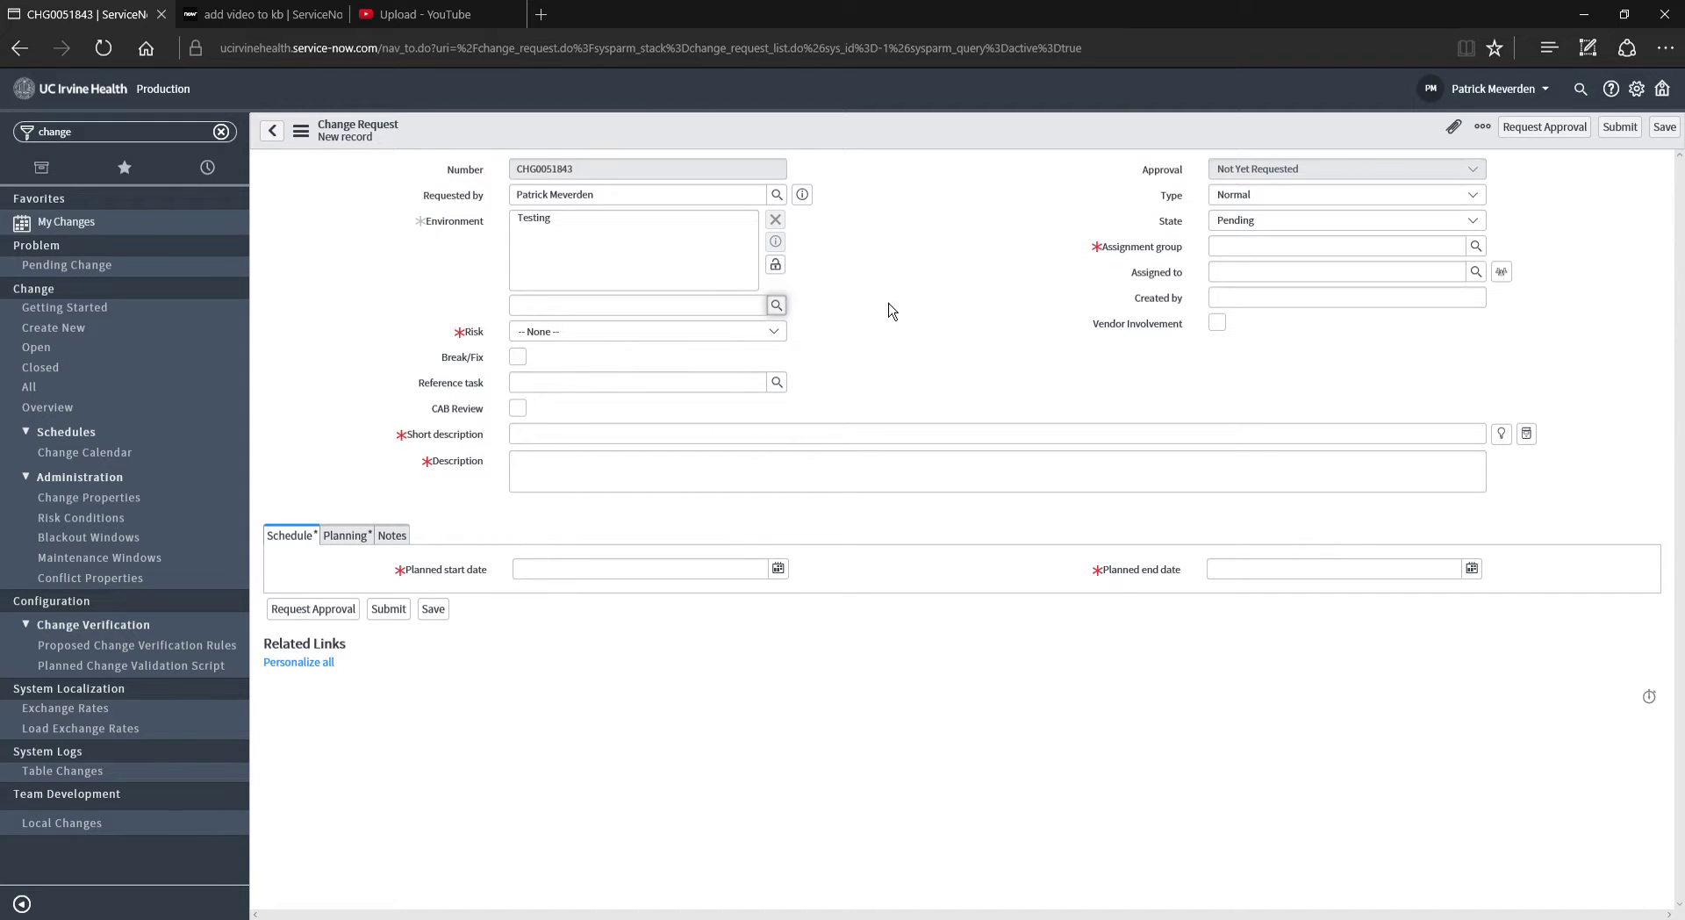
{"action": "left_click", "coordinate": [775, 264]}
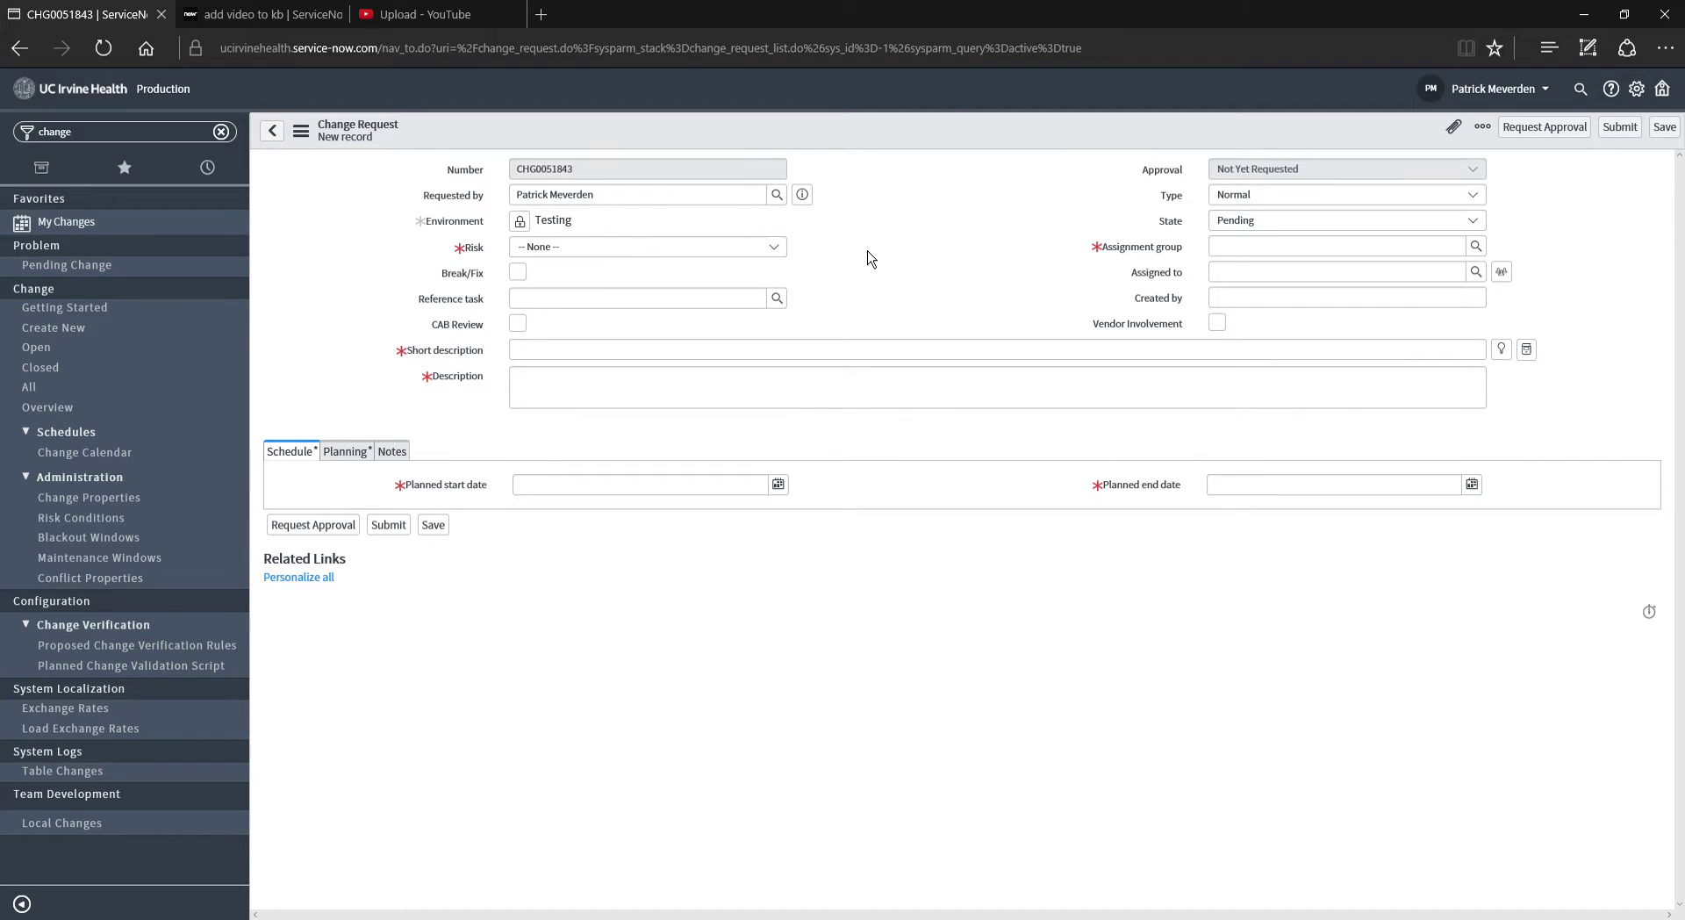
Leave Risk unset after opening its list, and bring up the help options.
{"action": "left_click", "coordinate": [618, 248]}
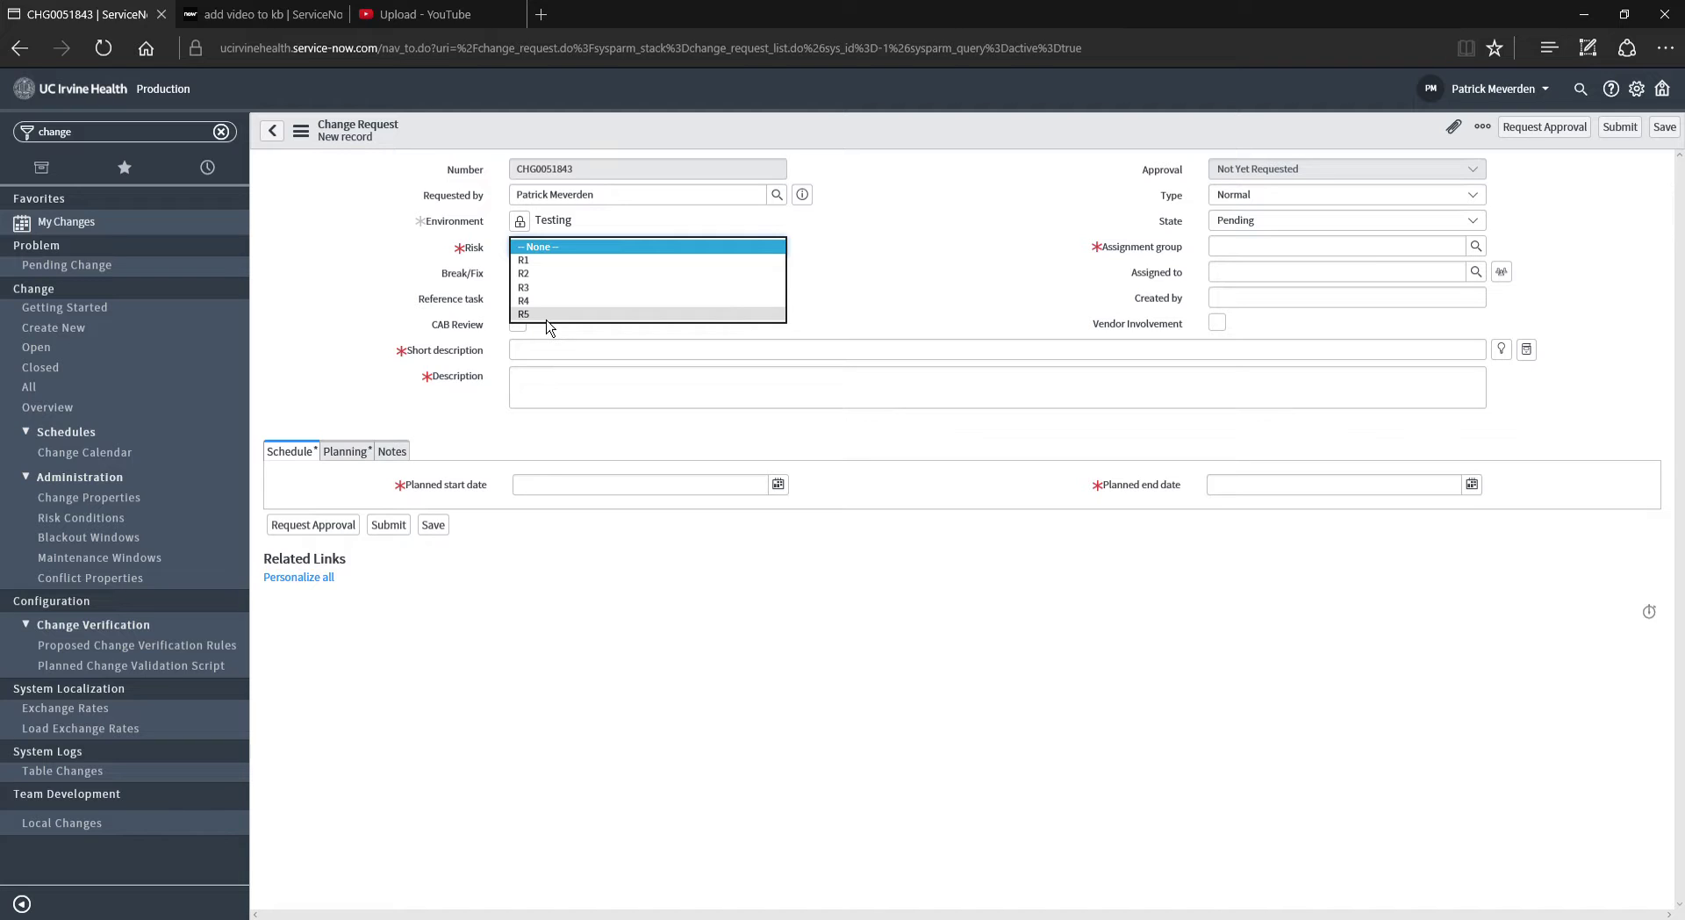
{"action": "key", "text": "Tab"}
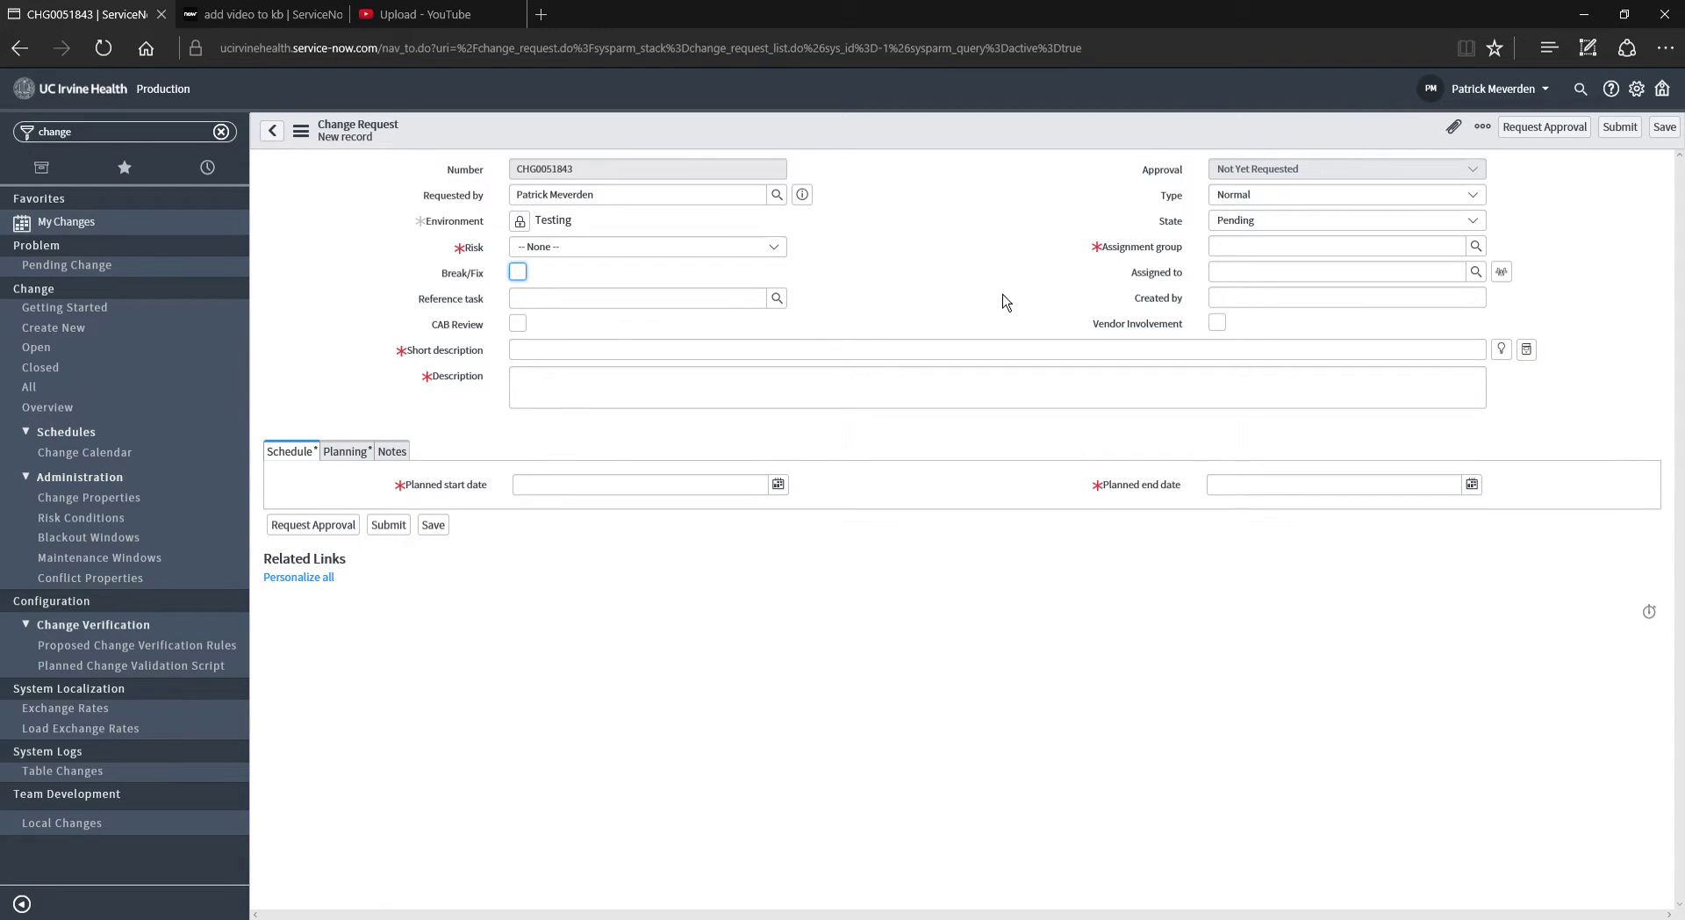
{"action": "left_click", "coordinate": [1006, 301]}
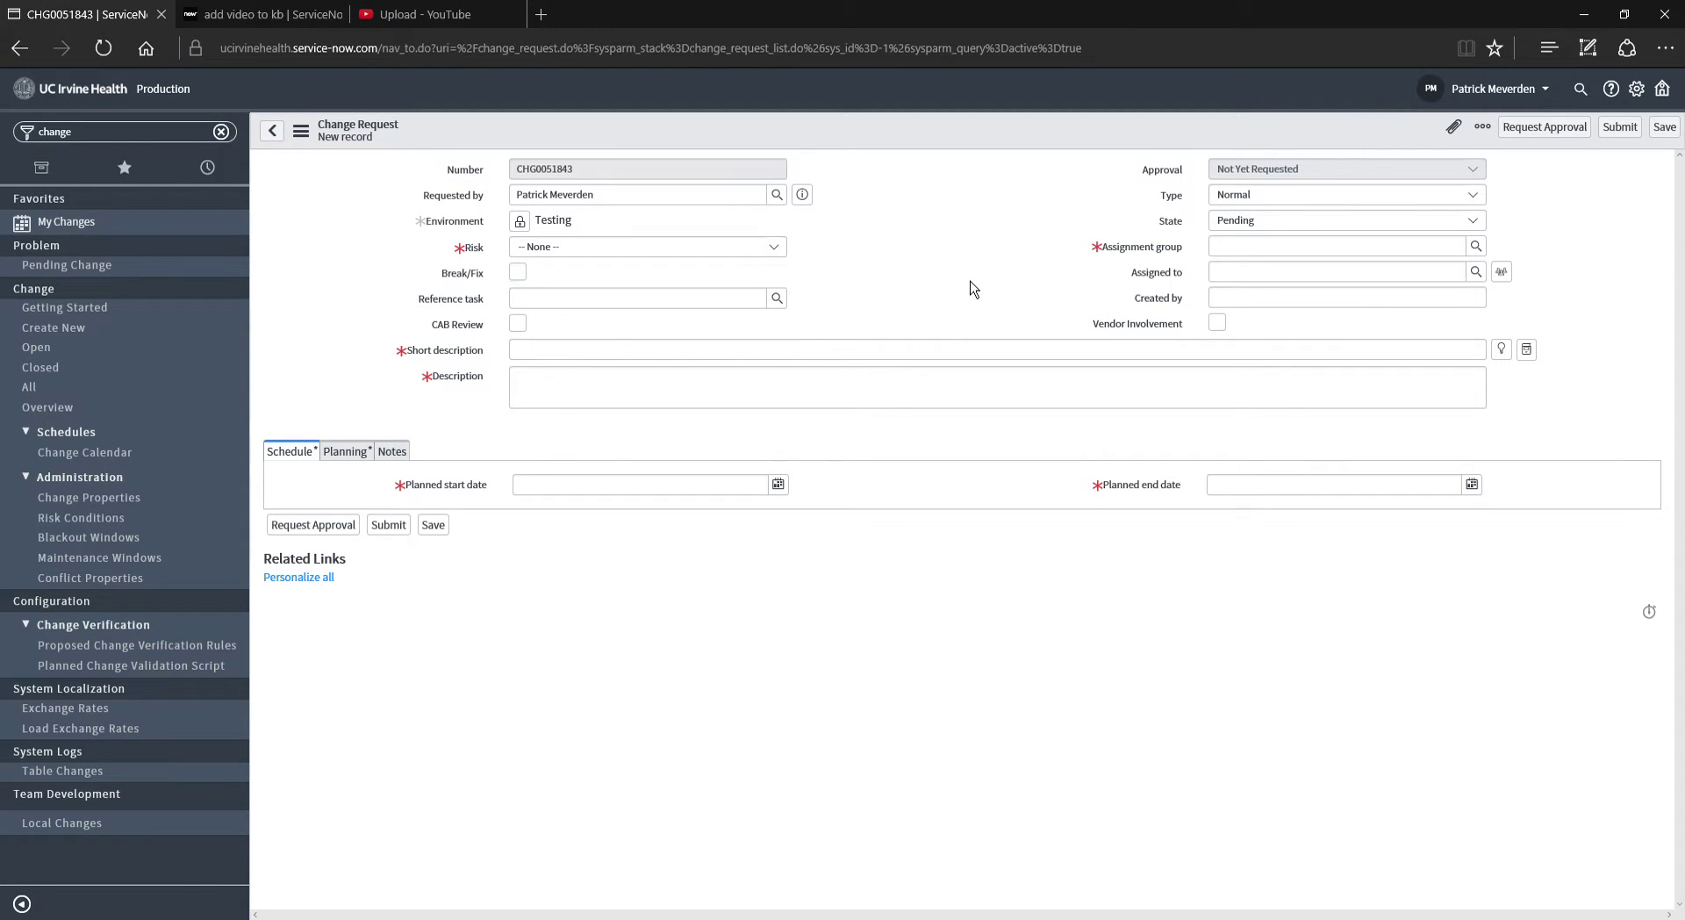
{"action": "left_click", "coordinate": [1611, 90]}
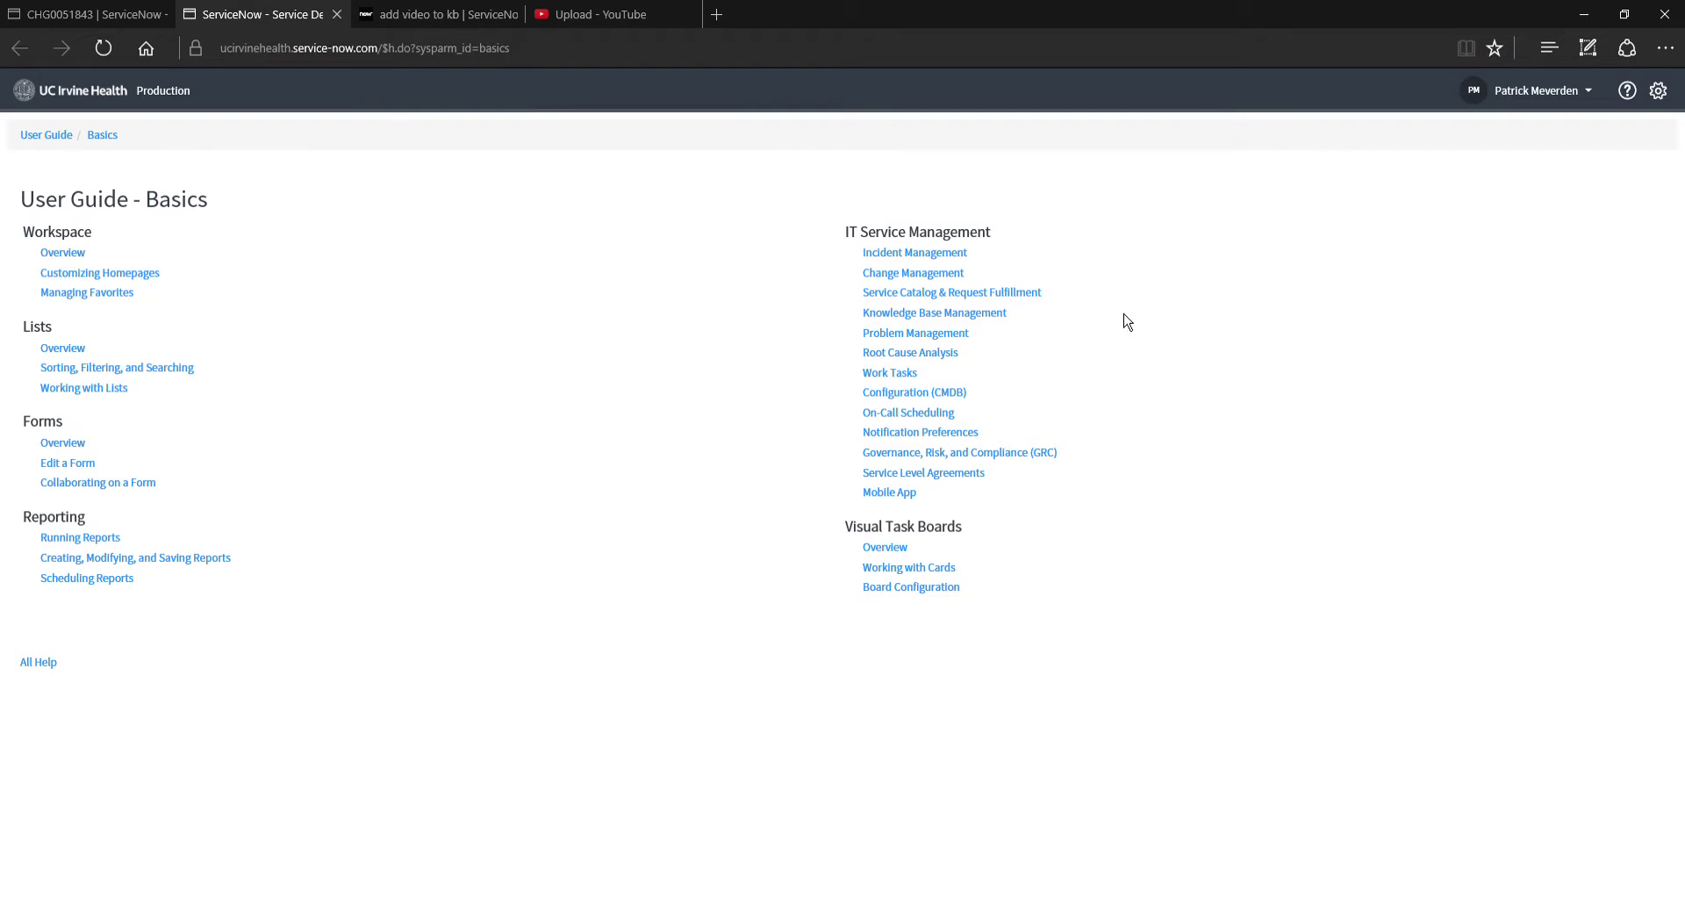
Read the Change Management guide down to the Risk Levels R1–R5 definitions.
{"action": "left_click", "coordinate": [917, 277]}
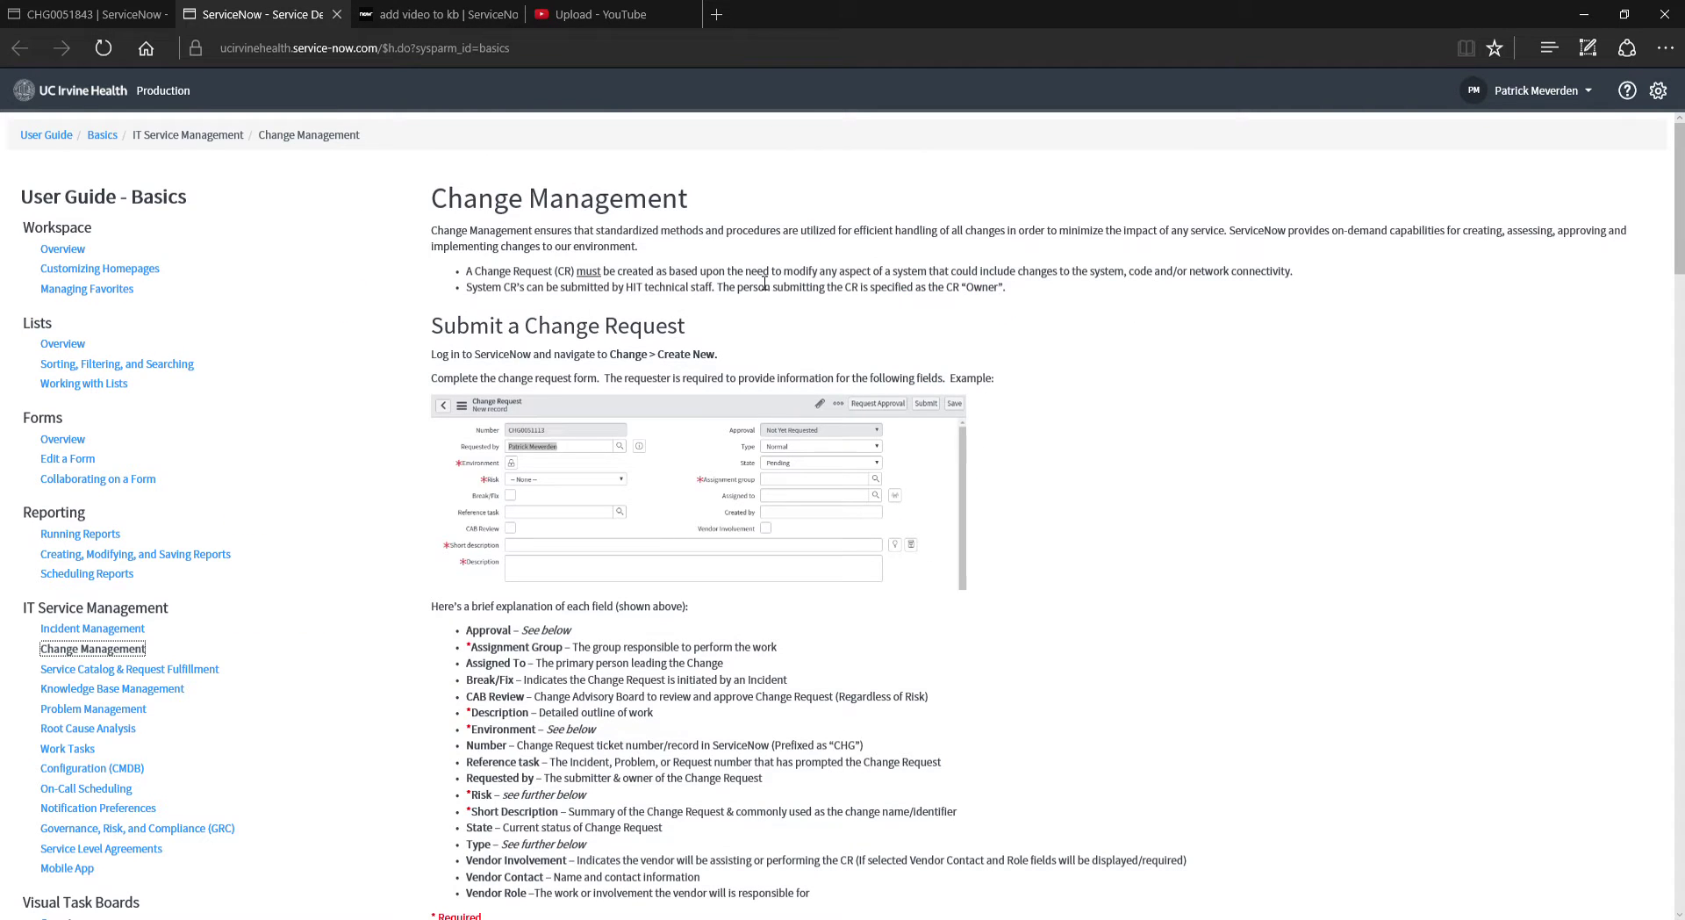
{"action": "scroll", "coordinate": [830, 383], "scroll_direction": "down", "scroll_amount": 3}
{"action": "scroll", "coordinate": [829, 384], "scroll_direction": "down", "scroll_amount": 7}
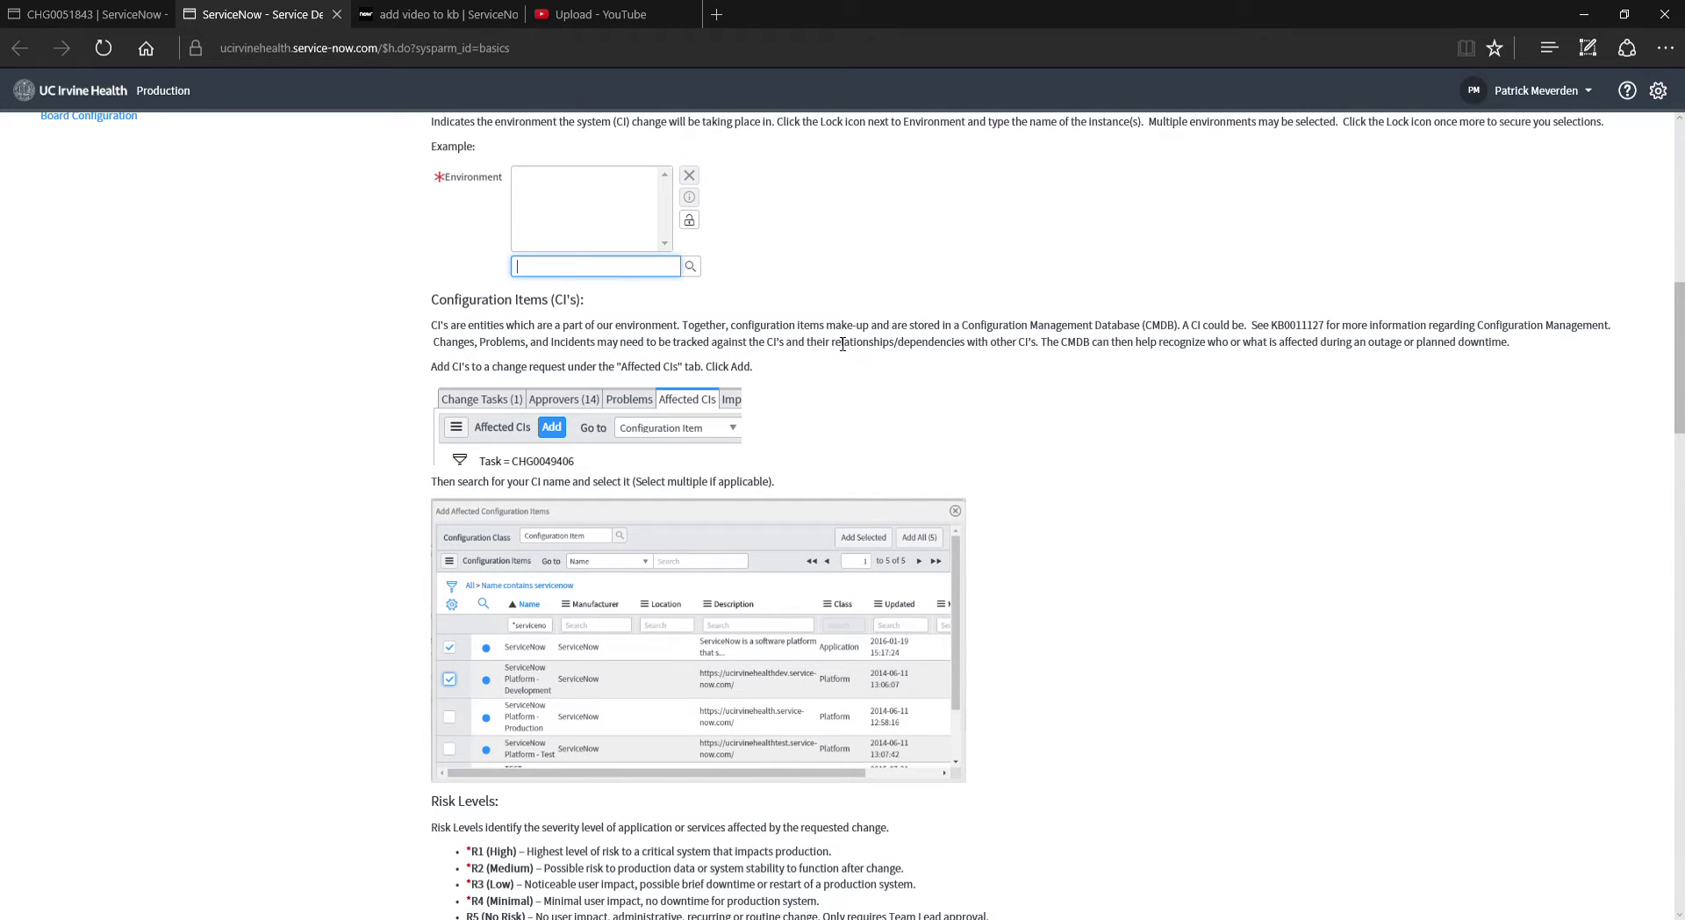
{"action": "scroll", "coordinate": [842, 344], "scroll_direction": "down", "scroll_amount": 4}
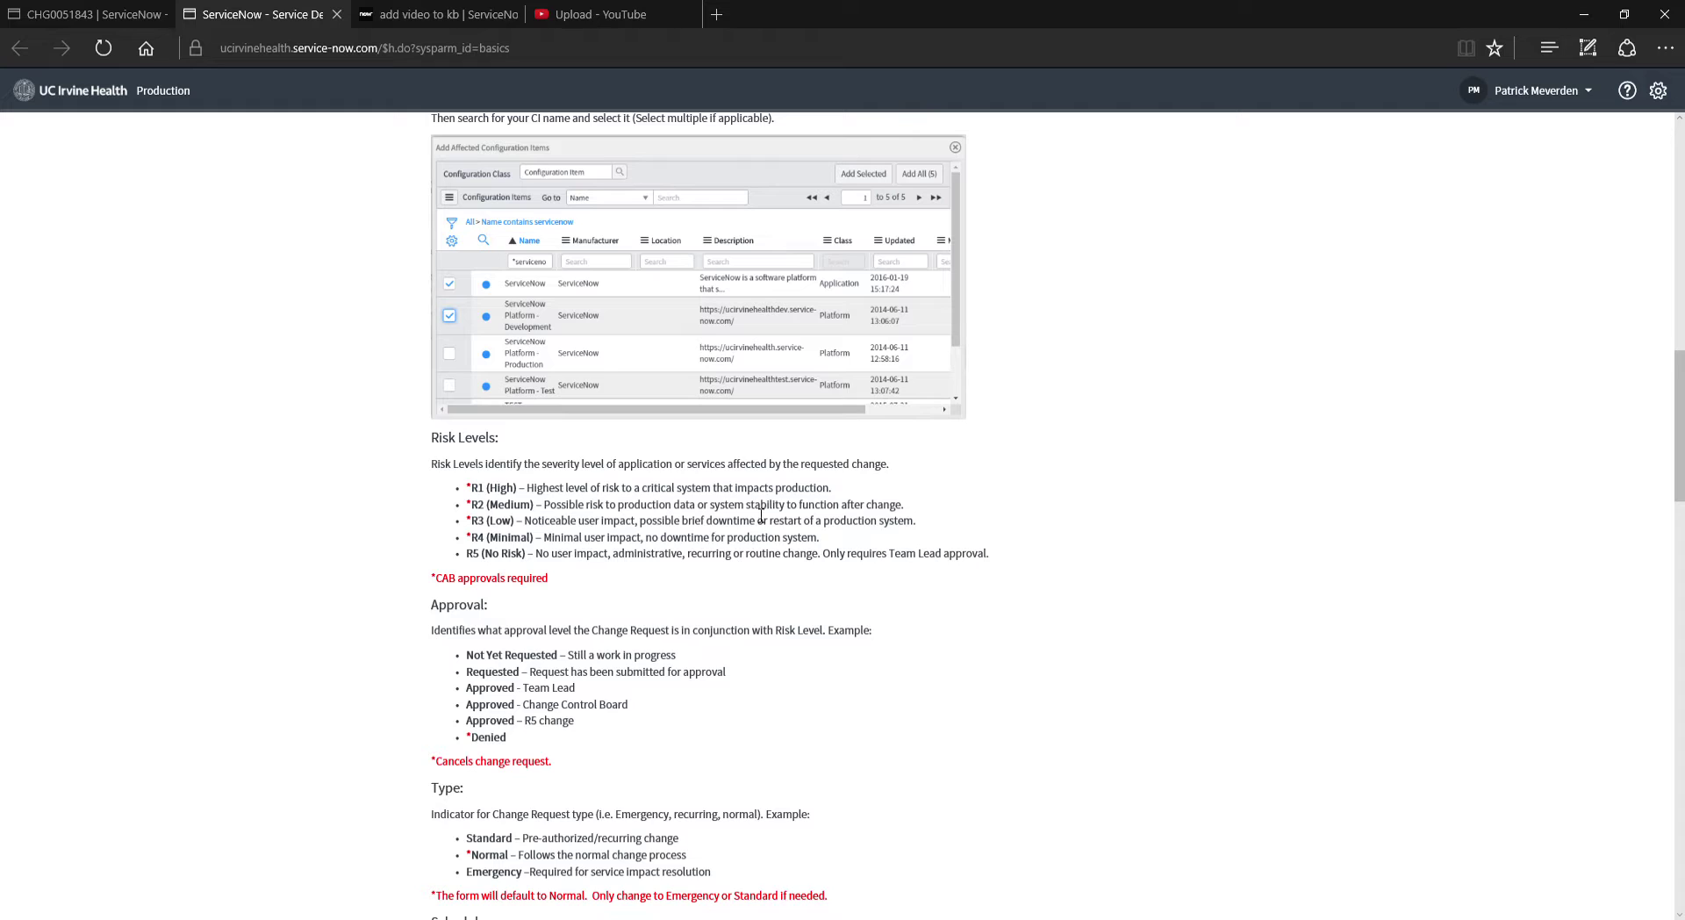
Back on the change request, set Risk to R5 instead of R4.
{"action": "left_click", "coordinate": [130, 16]}
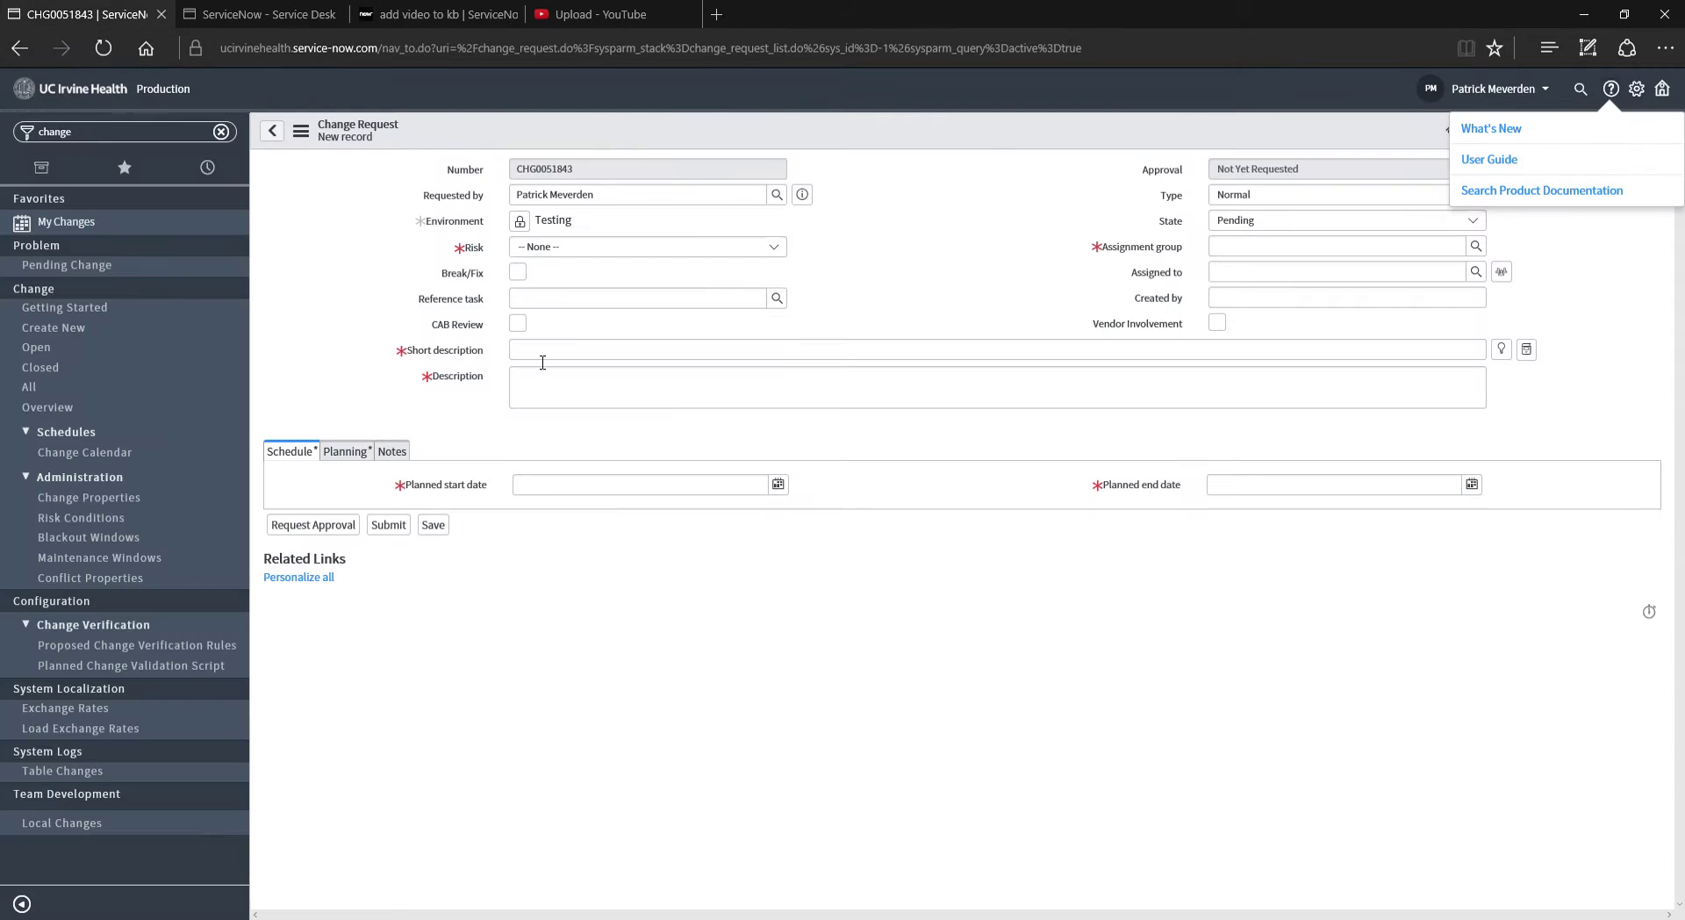
{"action": "left_click", "coordinate": [974, 244]}
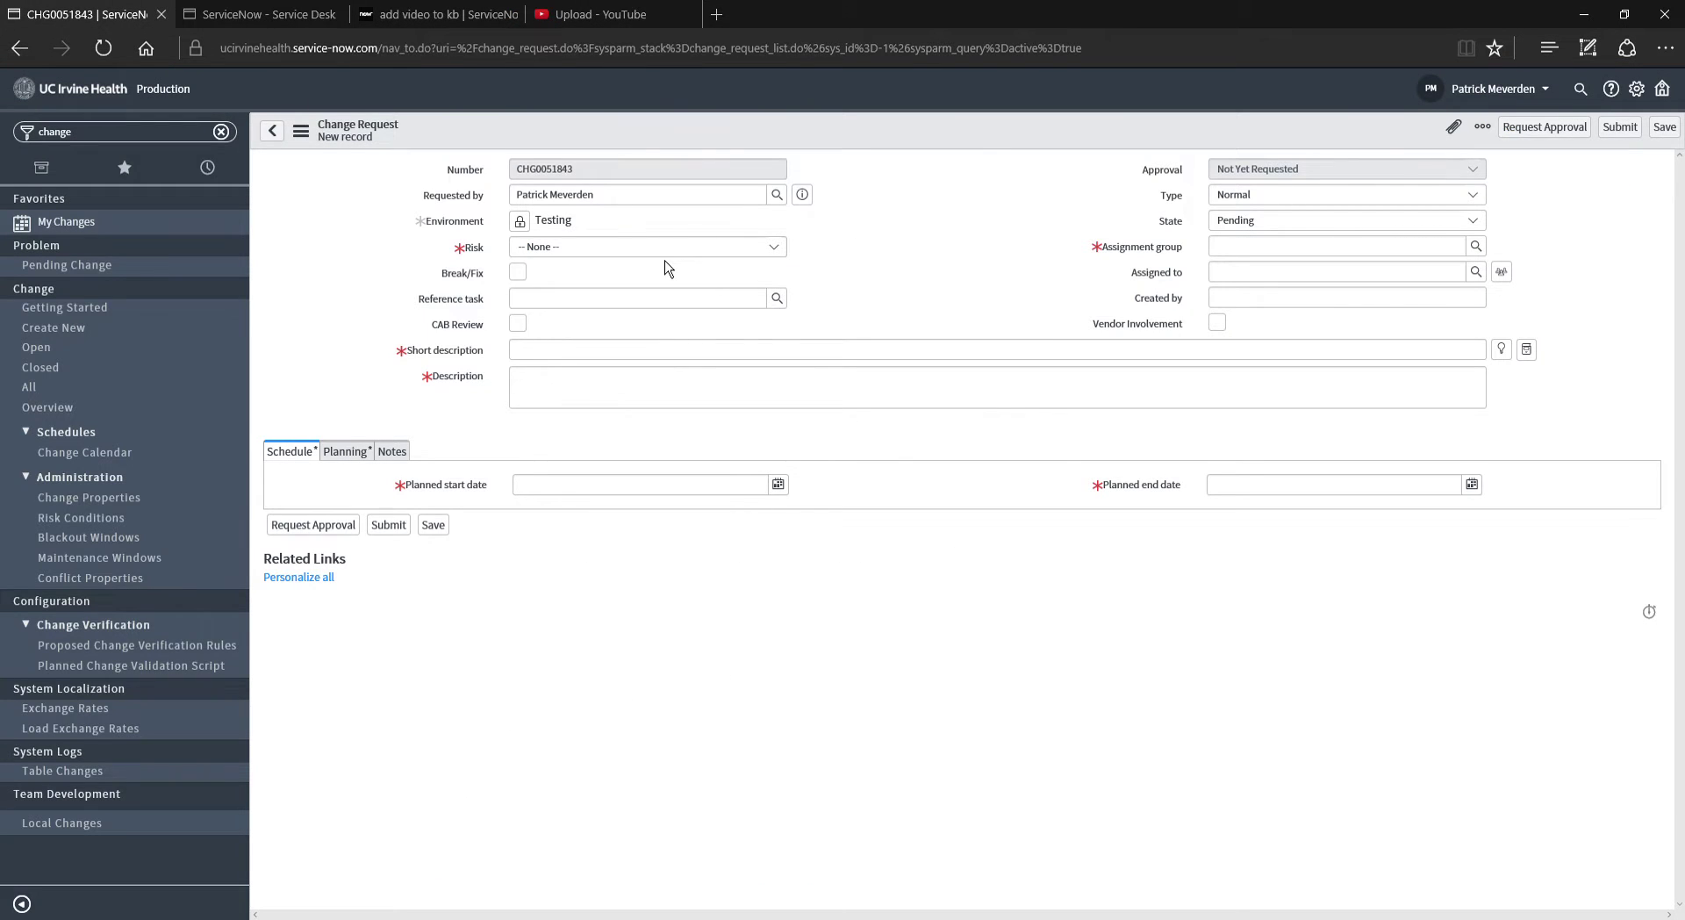
{"action": "left_click", "coordinate": [752, 248]}
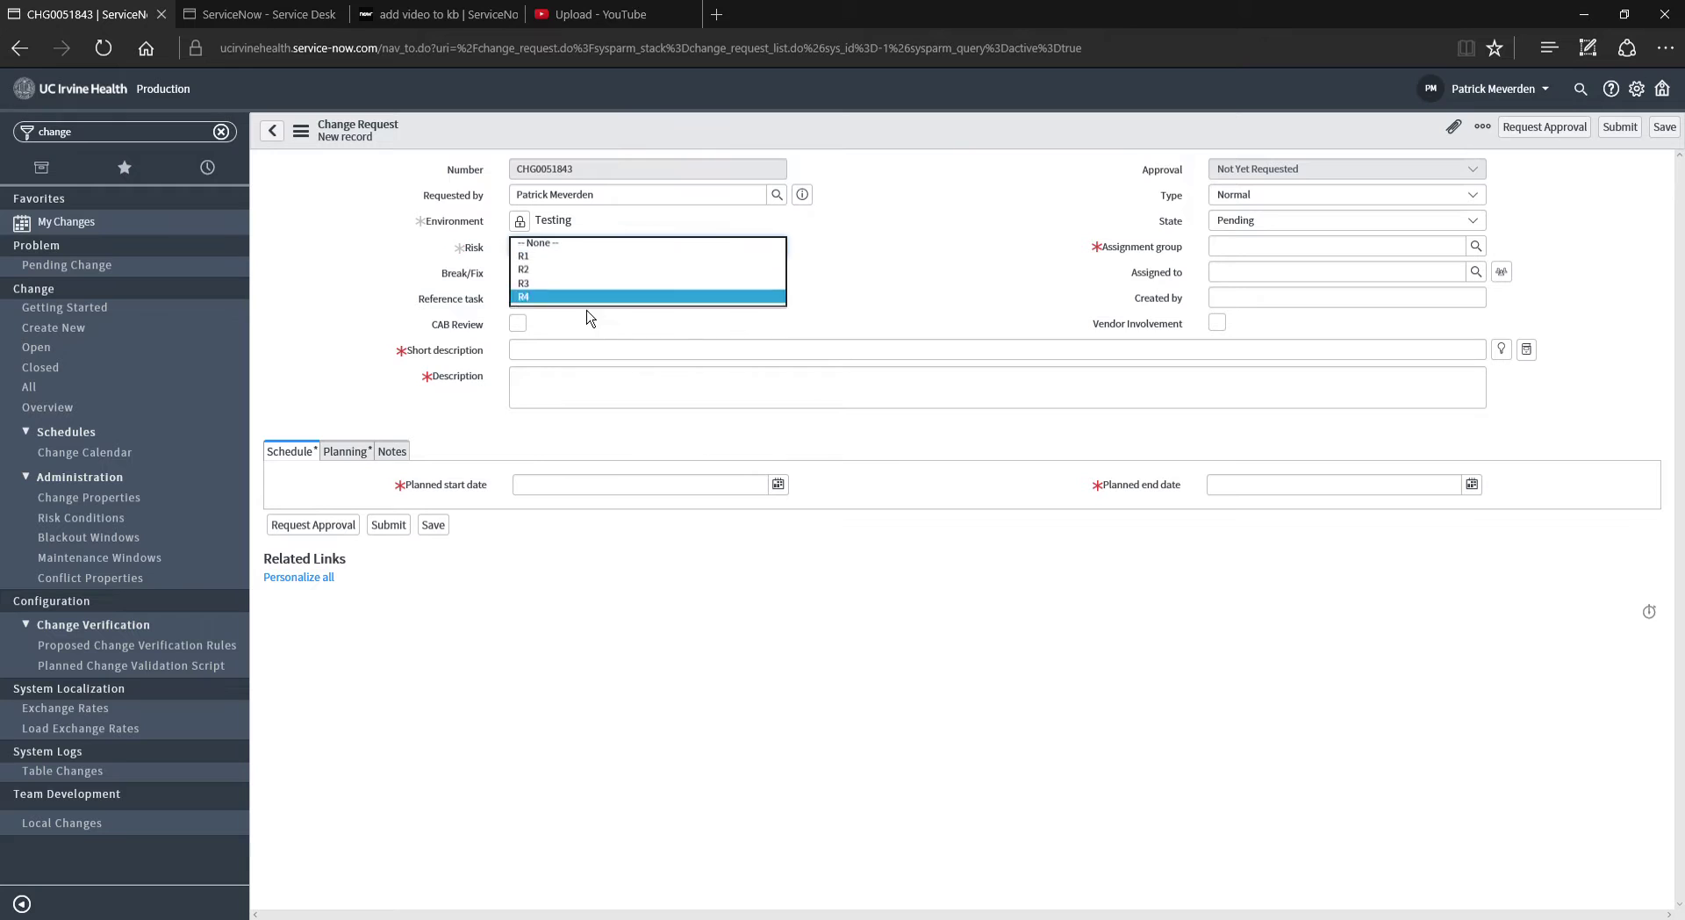
{"action": "left_click", "coordinate": [650, 297]}
{"action": "left_click", "coordinate": [627, 254]}
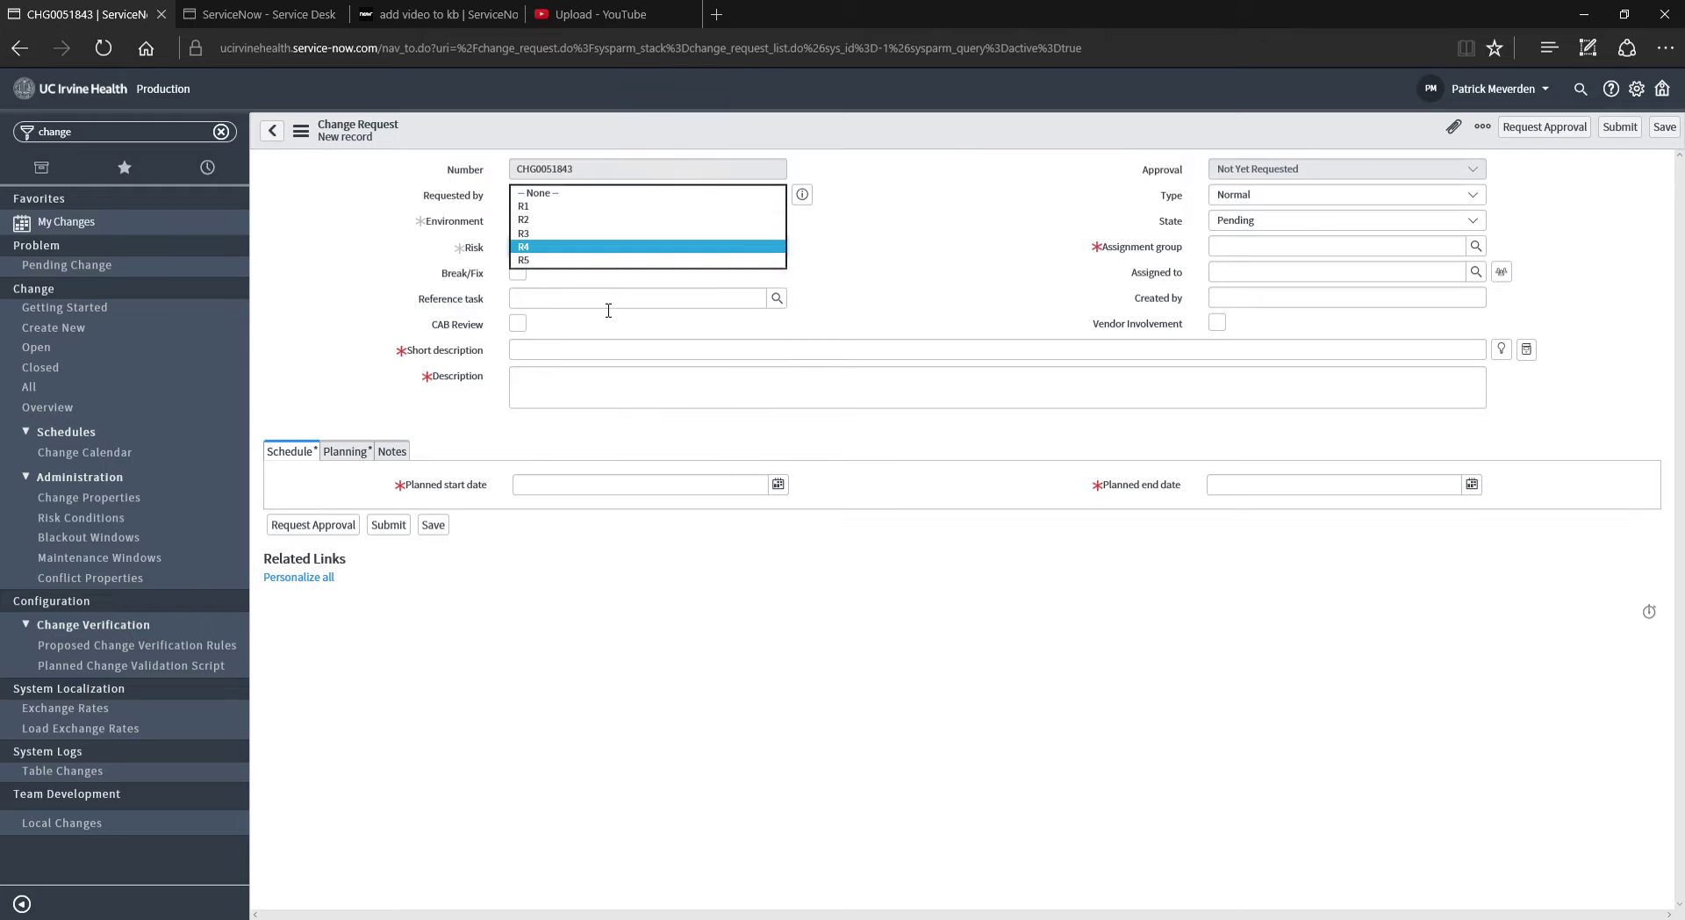
{"action": "left_click", "coordinate": [572, 261]}
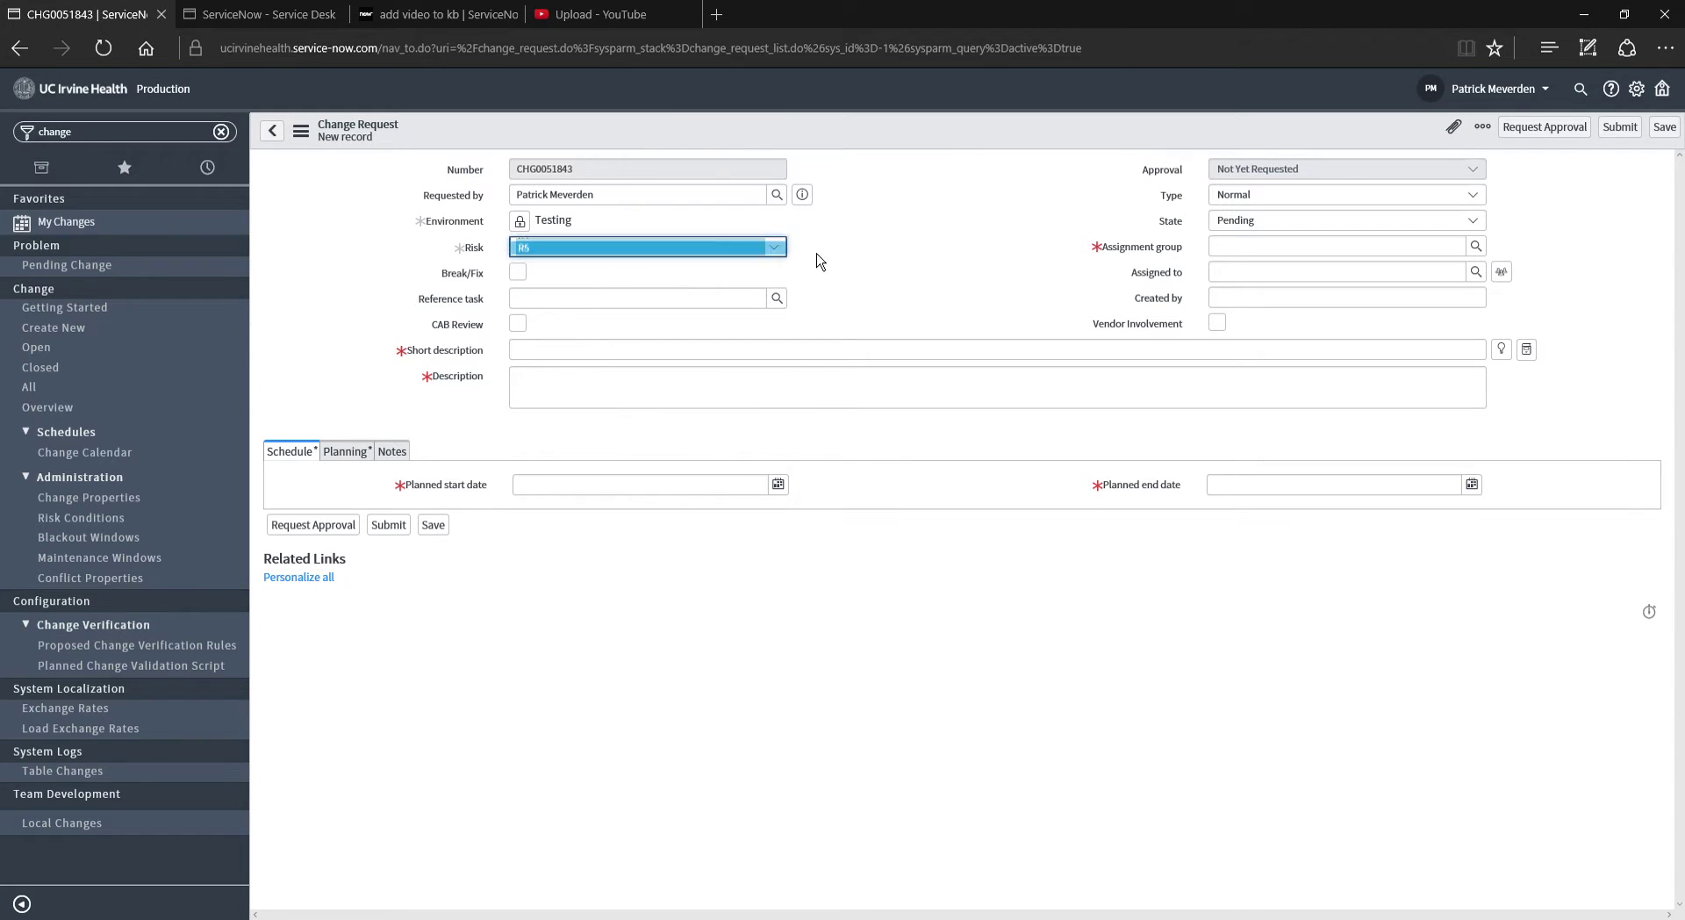
{"action": "left_click", "coordinate": [939, 248]}
Clear the invalid 'inc' entry so Reference task stays empty.
{"action": "mouse_move", "coordinate": [472, 282]}
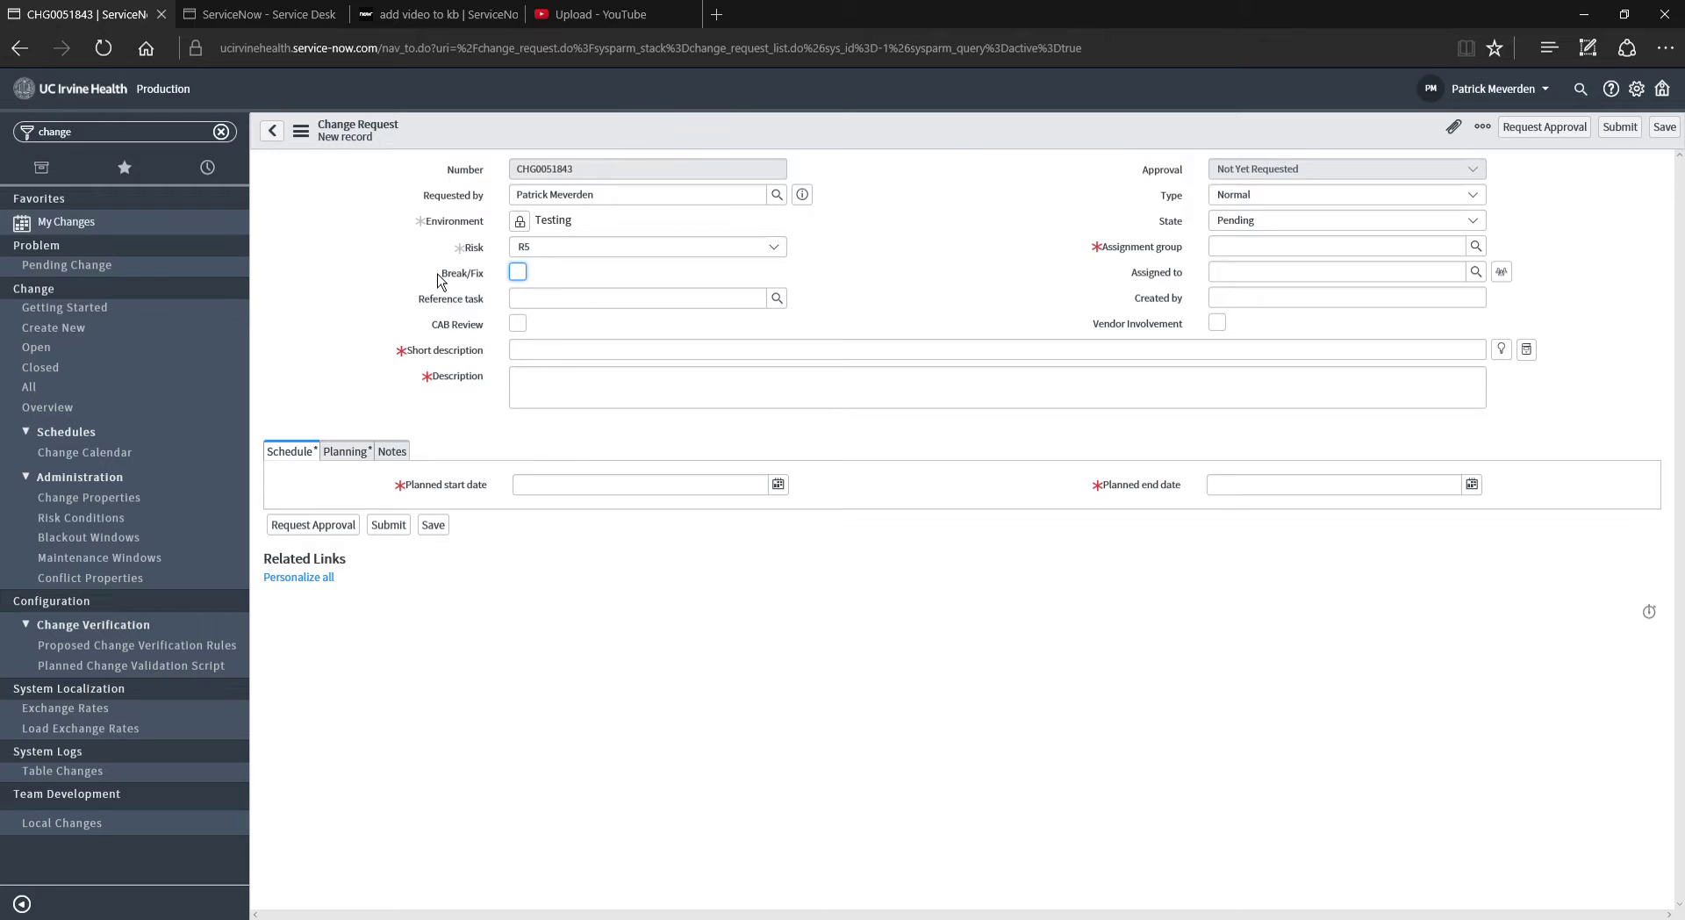
{"action": "left_click", "coordinate": [369, 299]}
{"action": "left_click", "coordinate": [598, 308]}
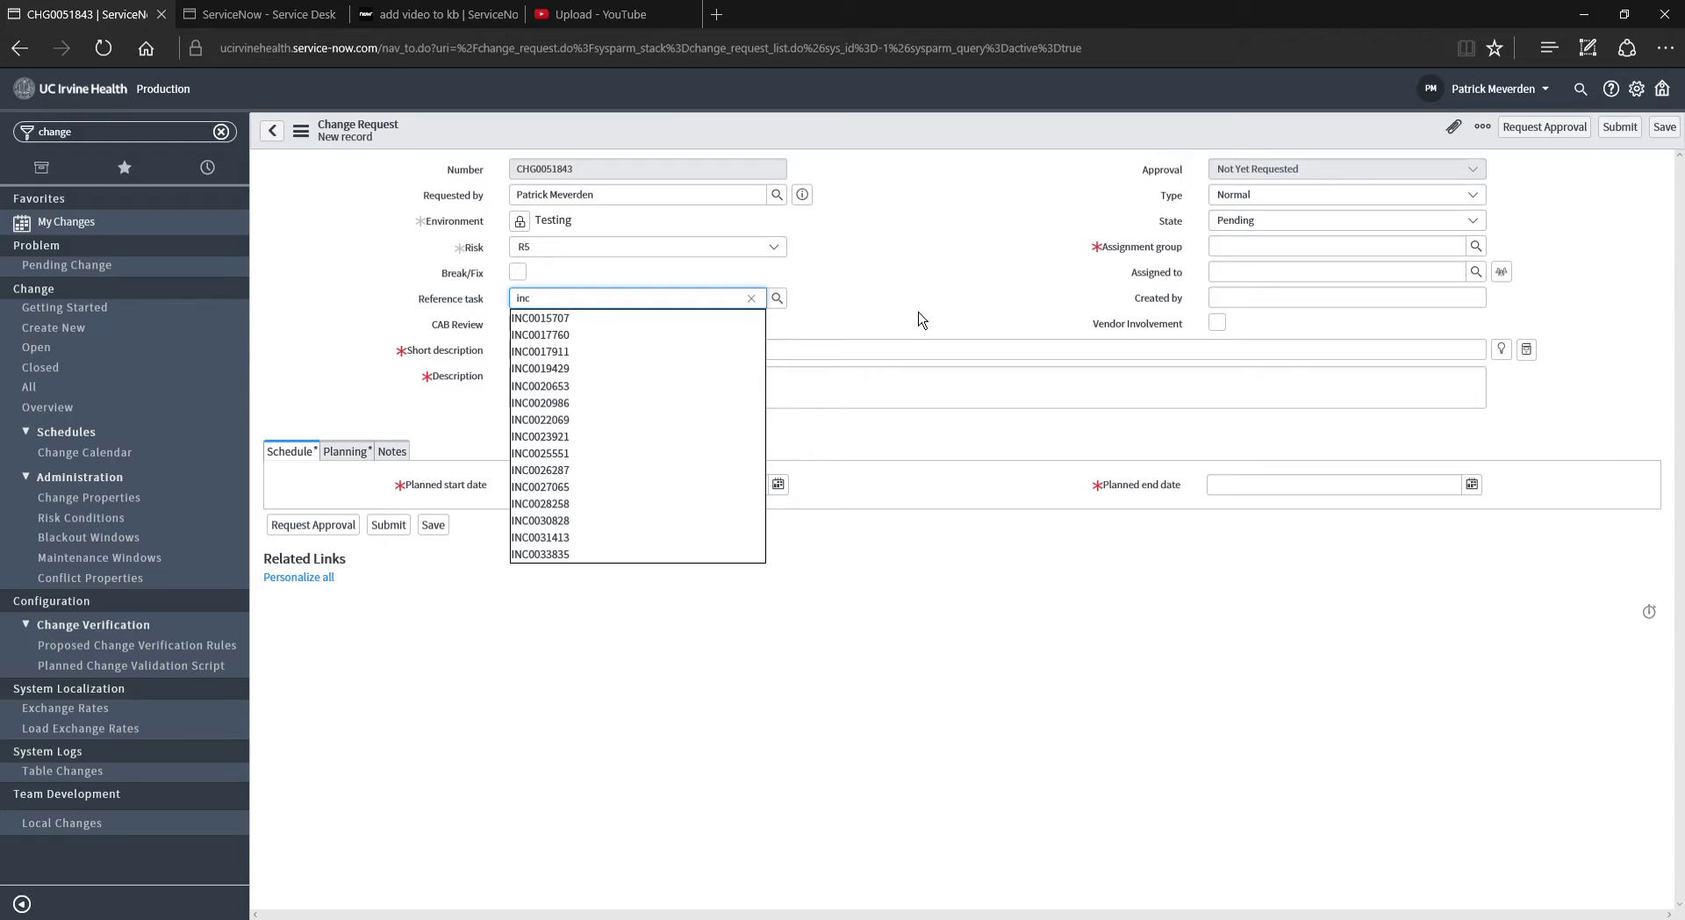
{"action": "left_click", "coordinate": [897, 295]}
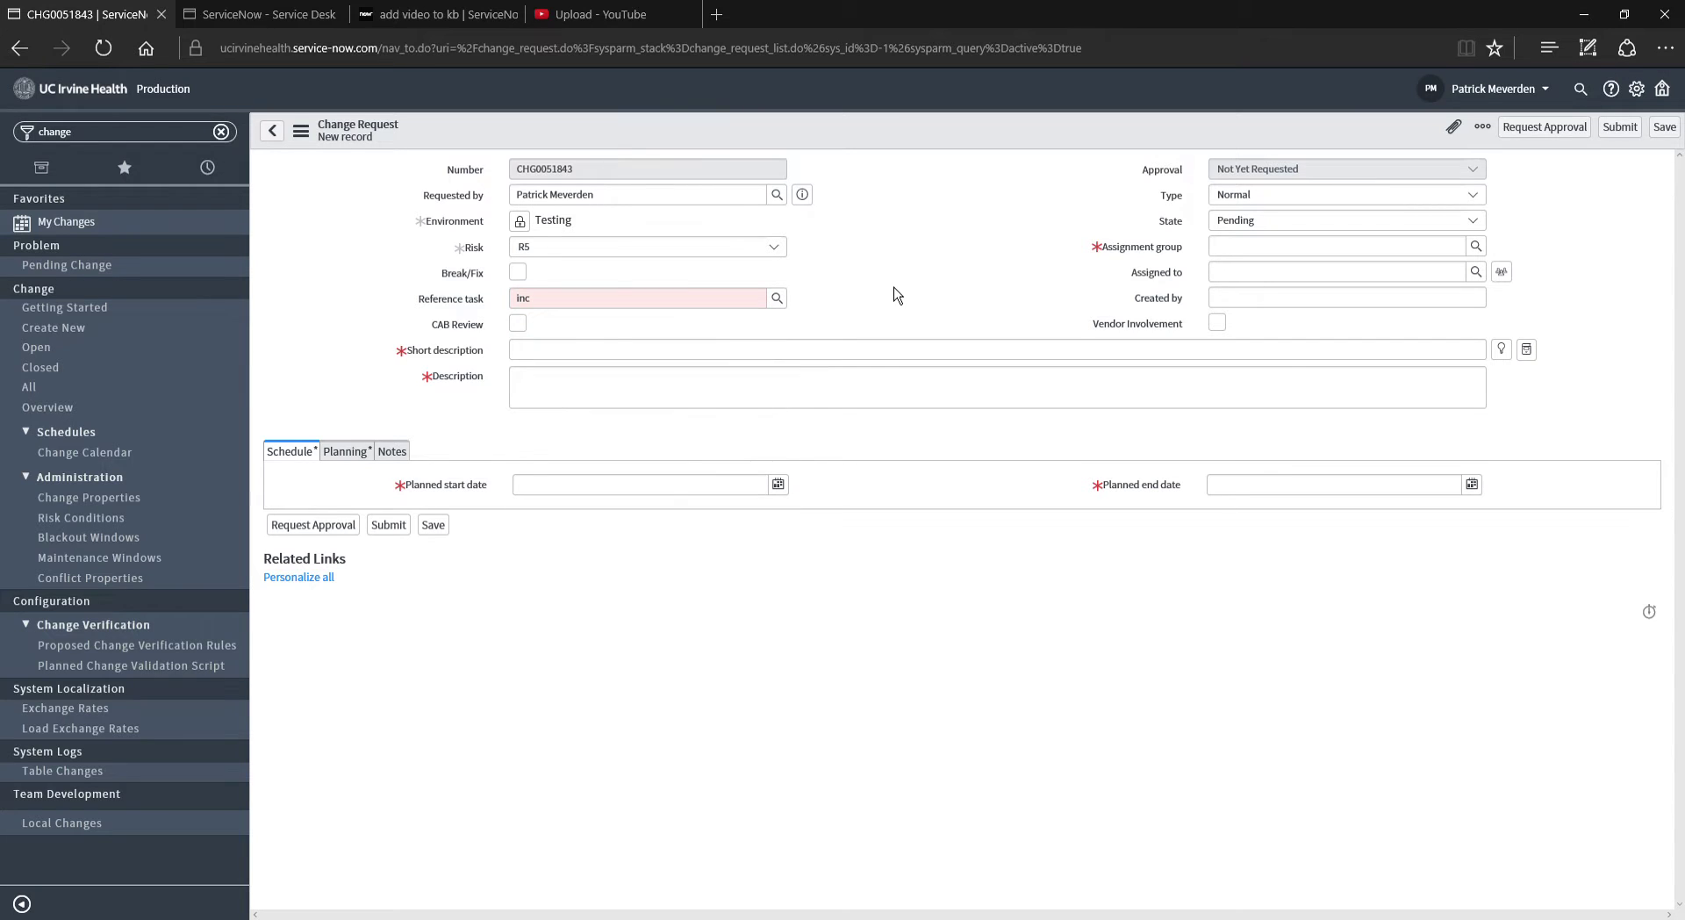
{"action": "left_click", "coordinate": [557, 299]}
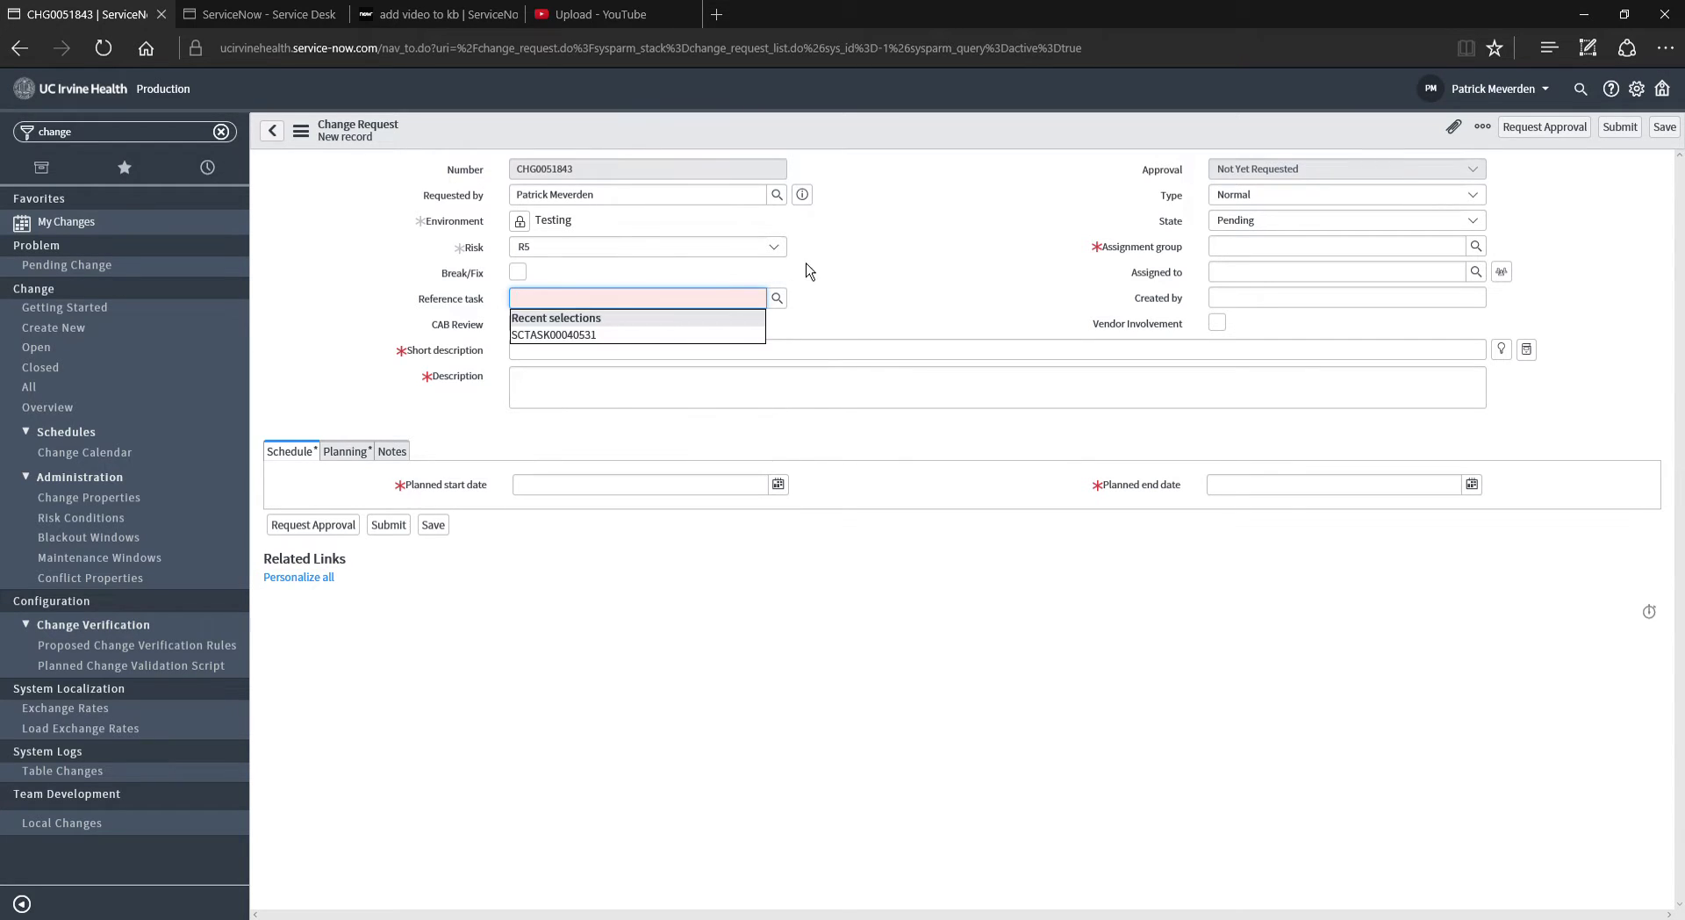
{"action": "left_click", "coordinate": [872, 259]}
Toggle CAB Review on and off, leaving it unticked.
{"action": "mouse_move", "coordinate": [468, 338]}
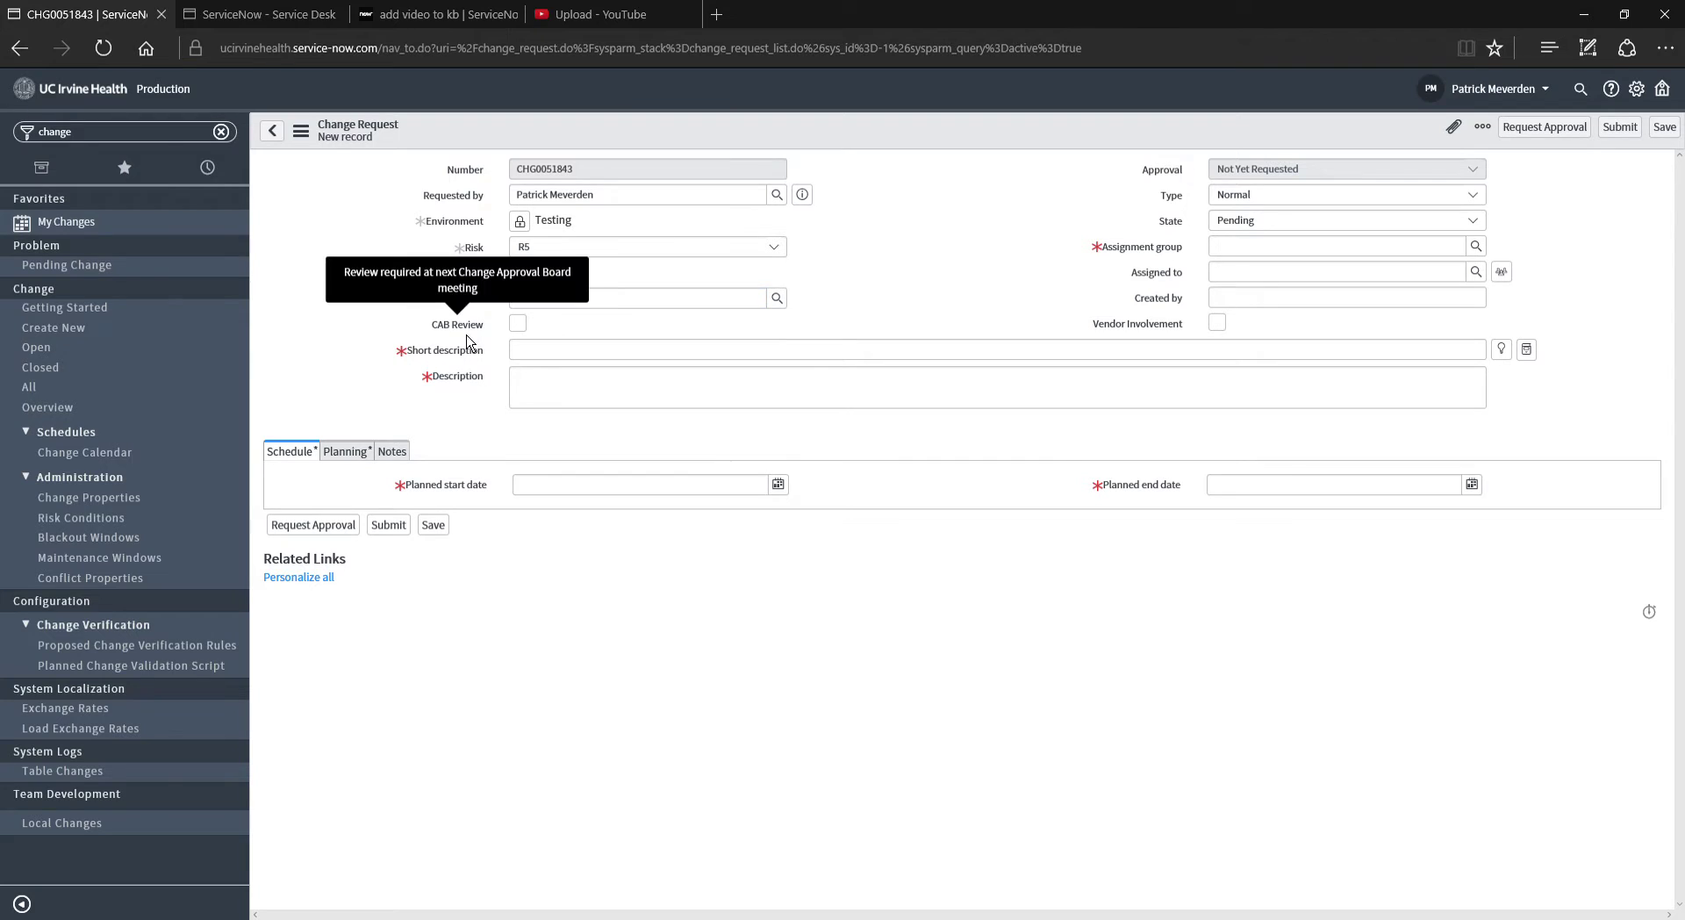
{"action": "left_click", "coordinate": [520, 327]}
{"action": "left_click", "coordinate": [520, 327]}
{"action": "left_click", "coordinate": [579, 352]}
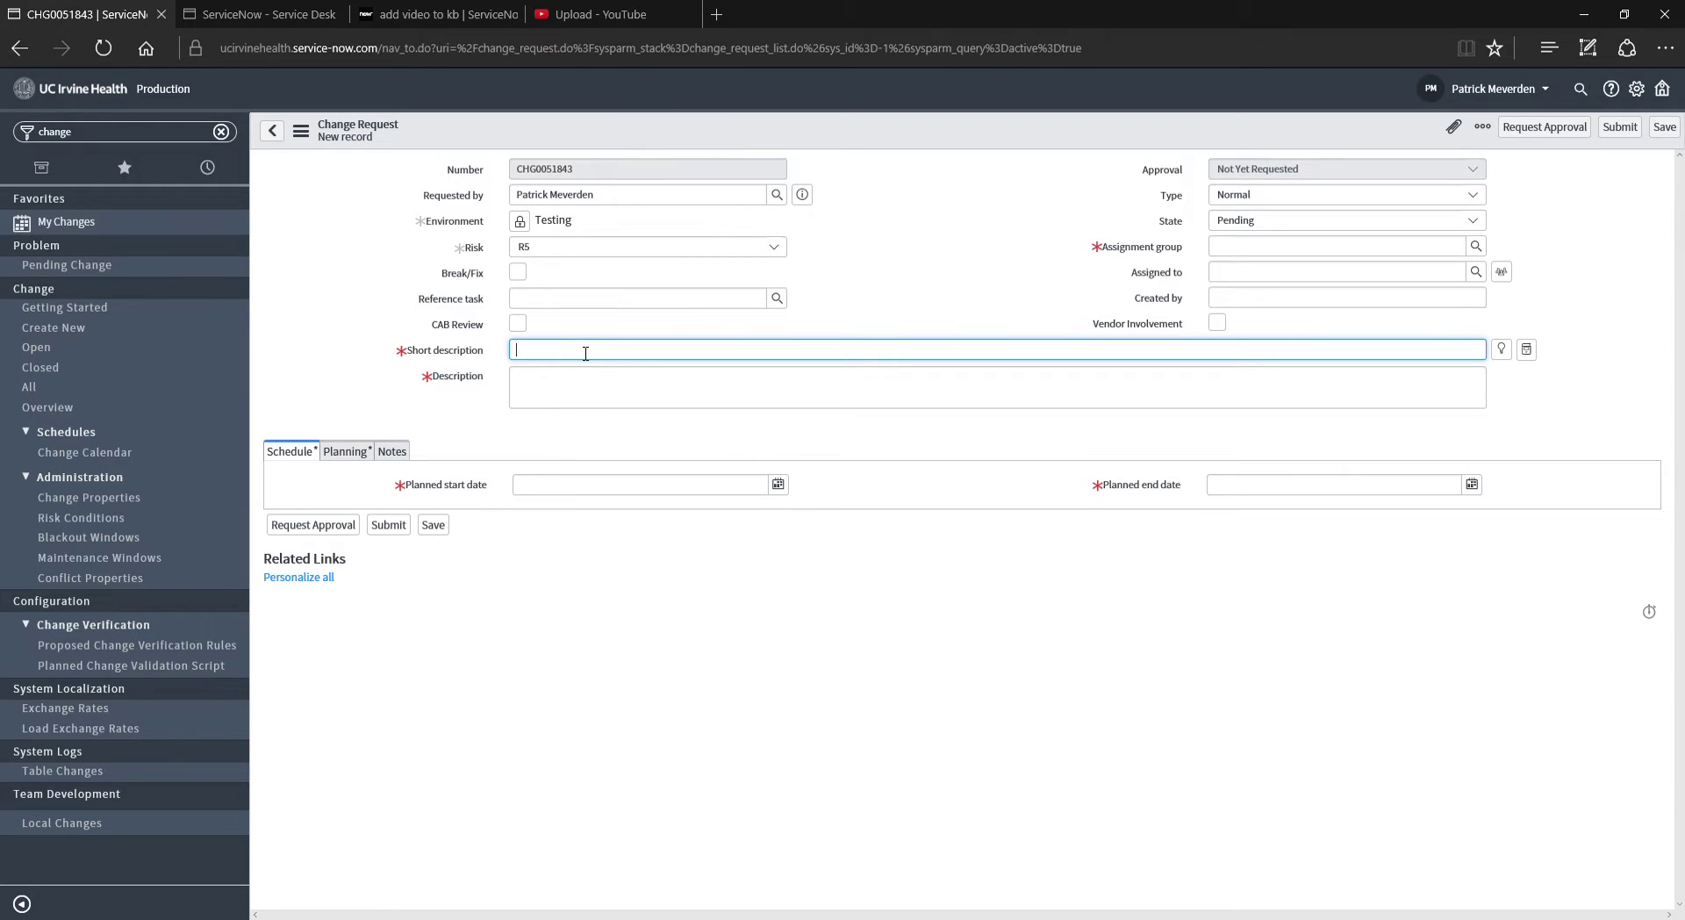
Enter short description 'rebooting a server' and description 'rebooting server x because...'.
{"action": "type", "text": "rebooting a server"}
{"action": "key", "text": "Tab"}
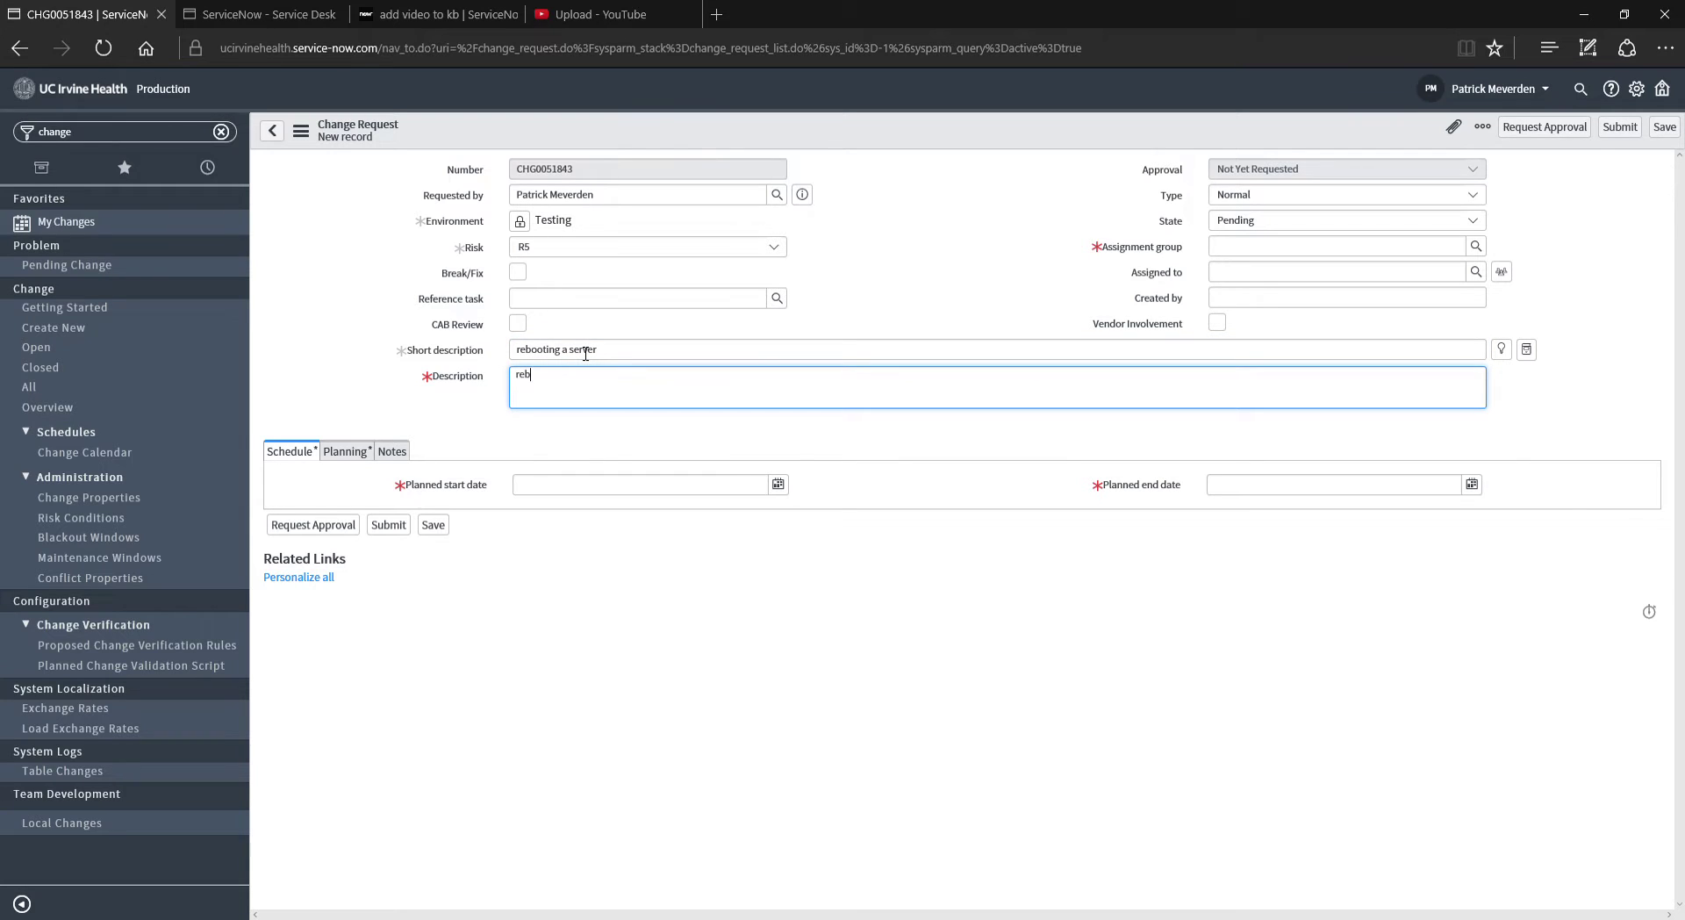
{"action": "type", "text": "rebooting server x because..."}
{"action": "key", "text": "Tab"}
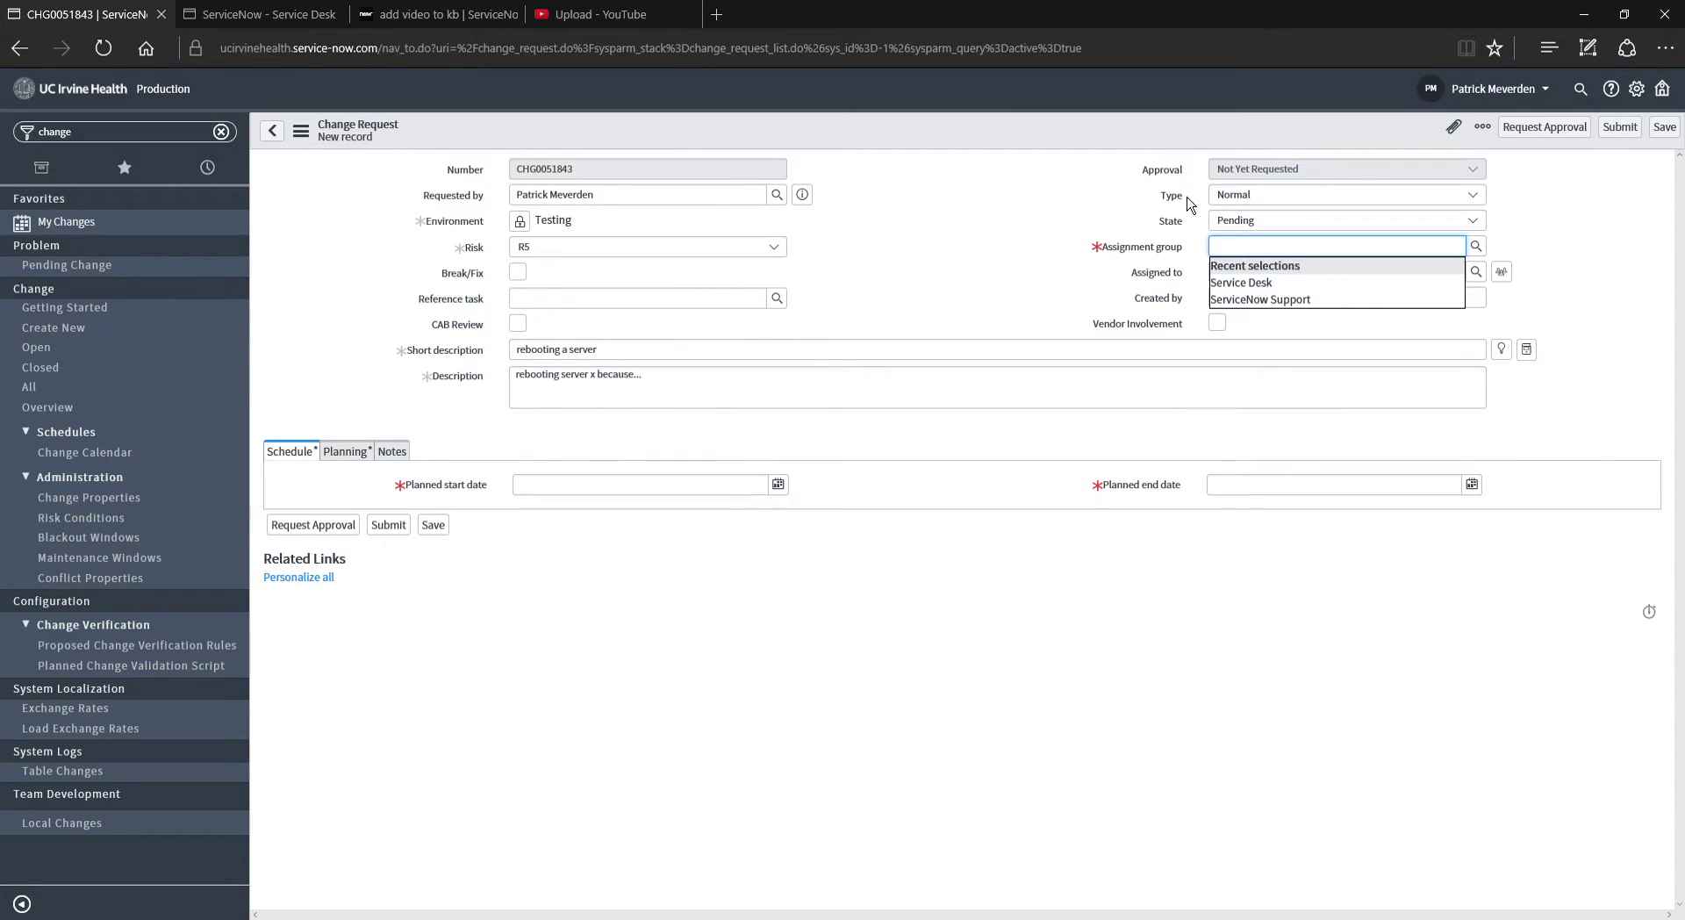
{"action": "key", "text": "shift+Tab"}
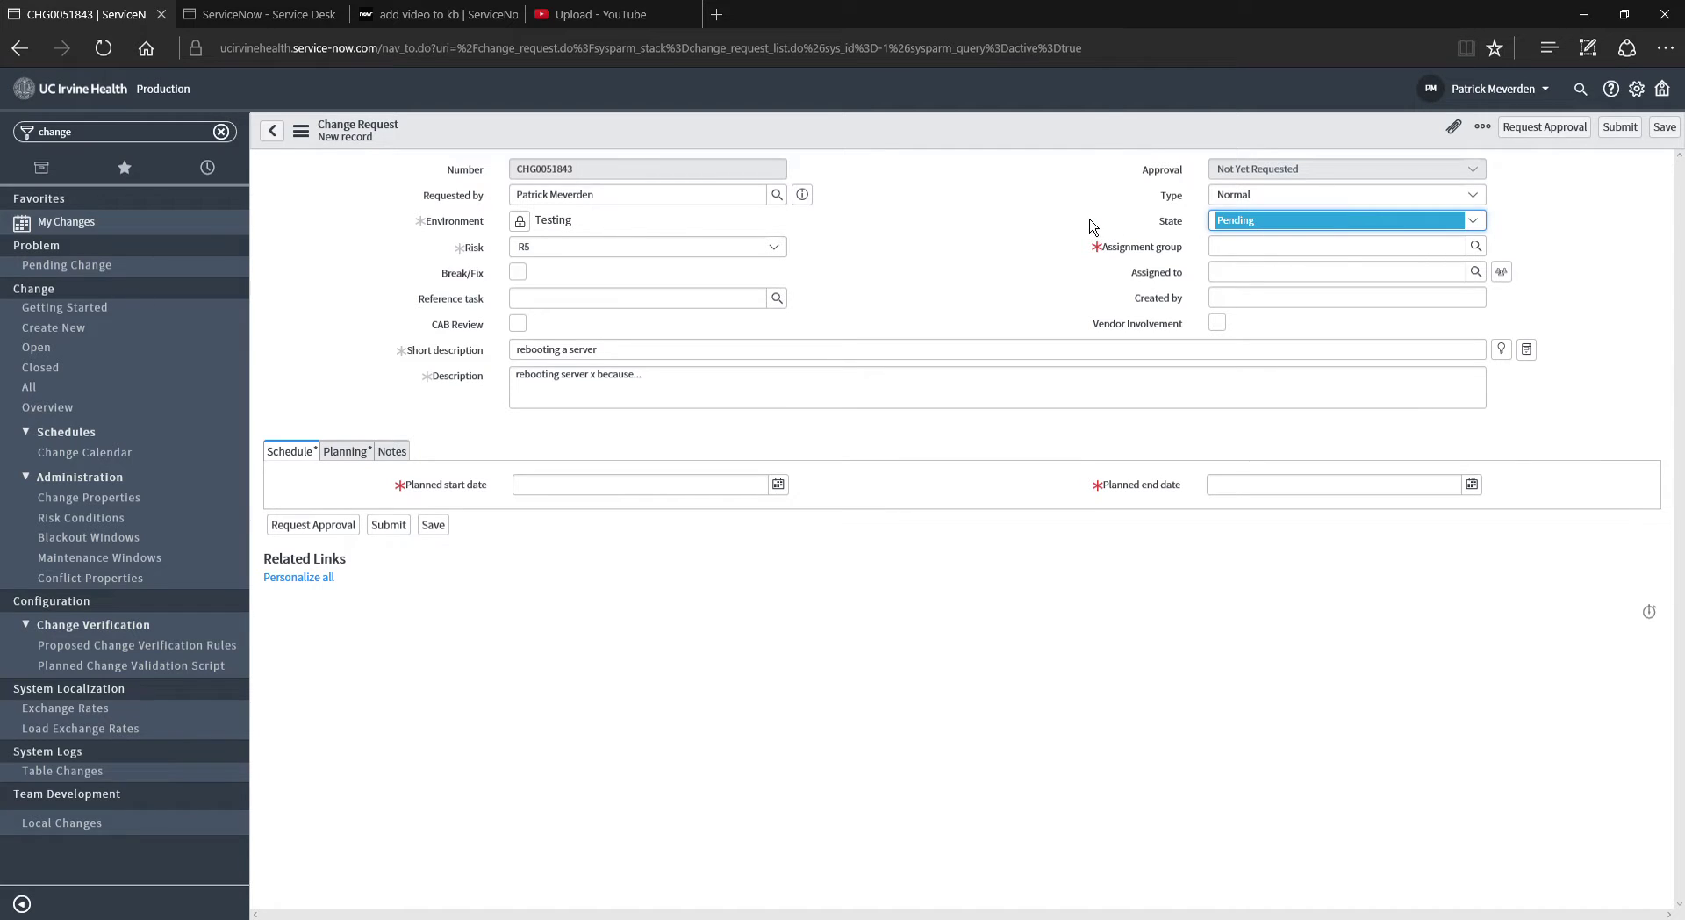
Set the Assignment group to ServiceNow Support, replacing DCOps.
{"action": "left_click", "coordinate": [1232, 252]}
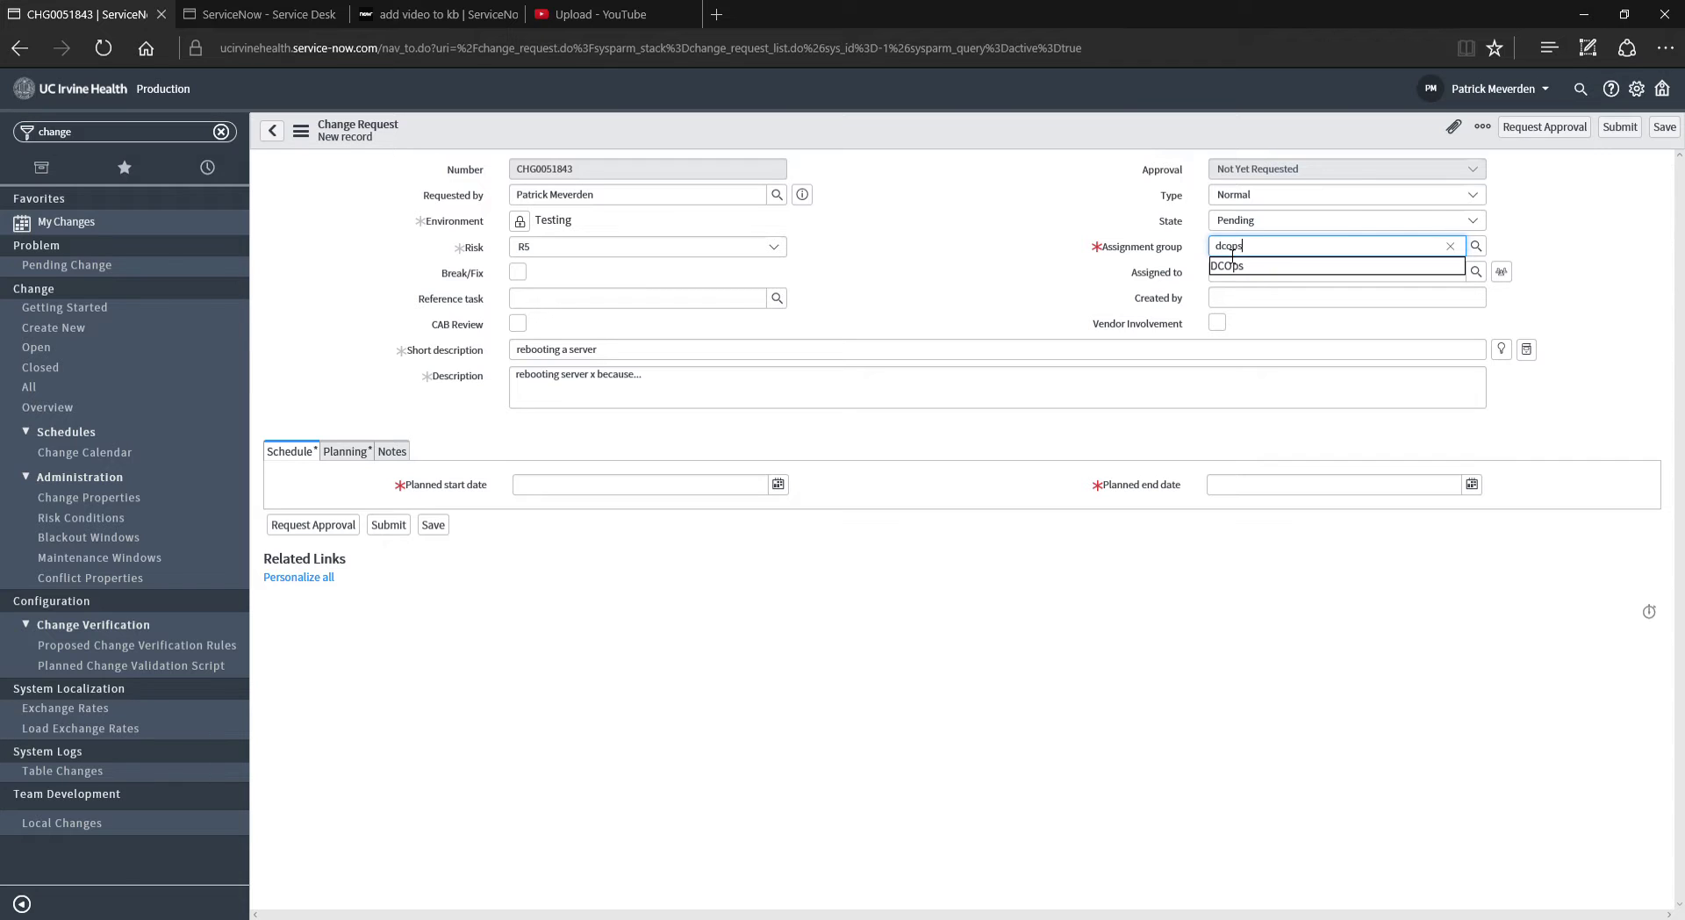
{"action": "key", "text": "Tab"}
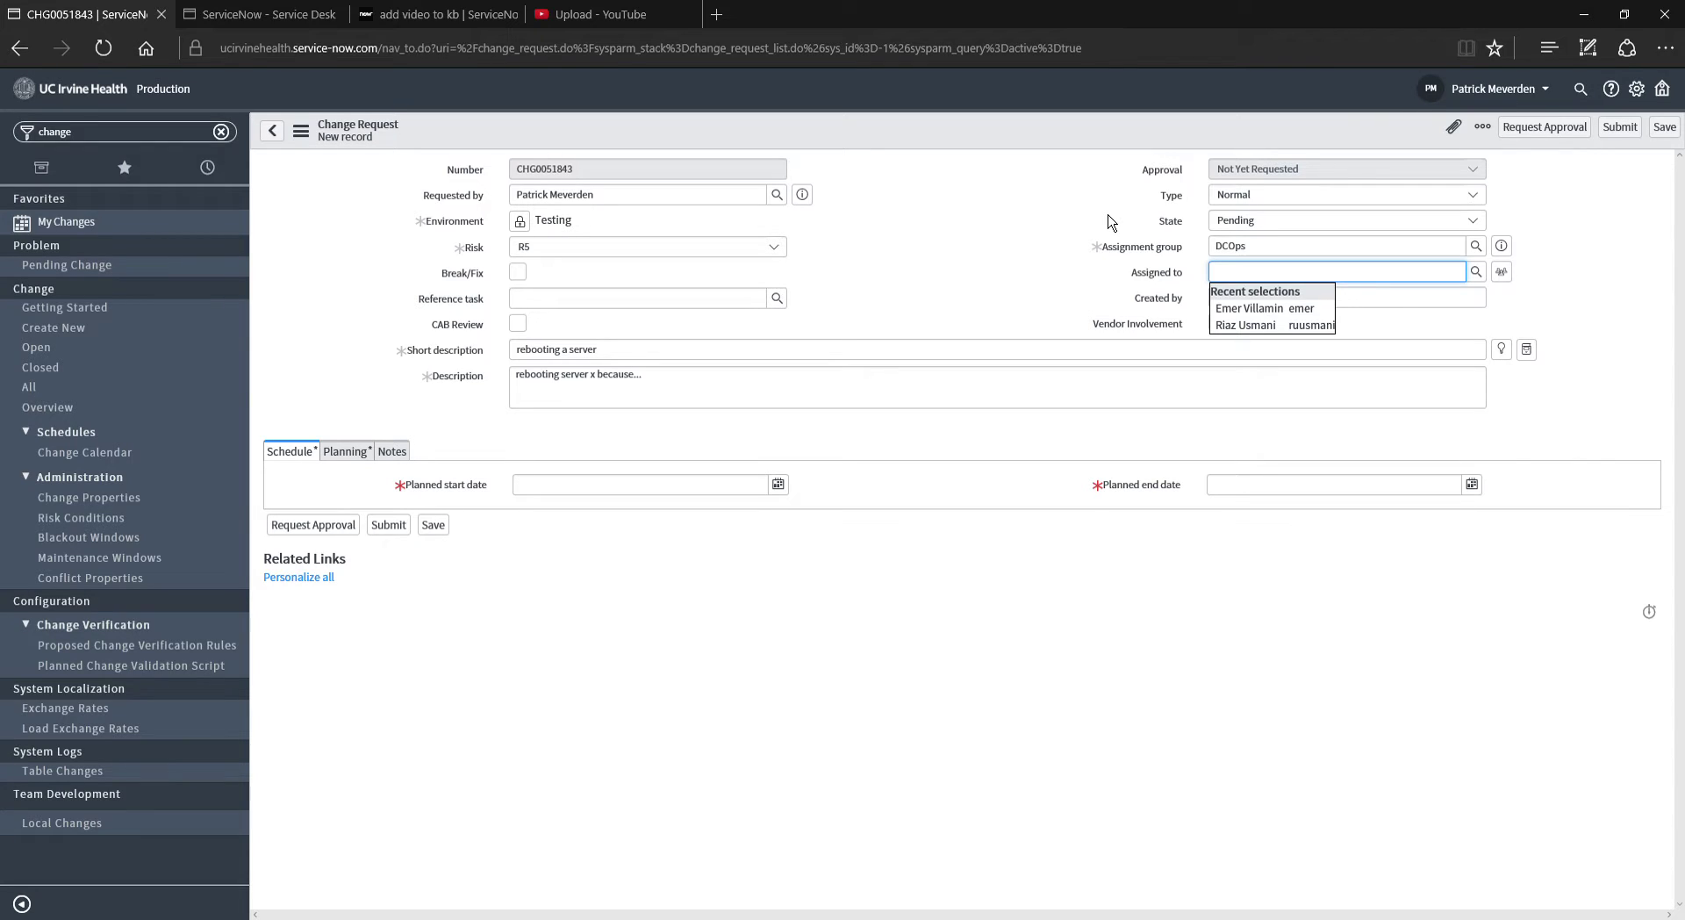
{"action": "left_click", "coordinate": [1039, 218]}
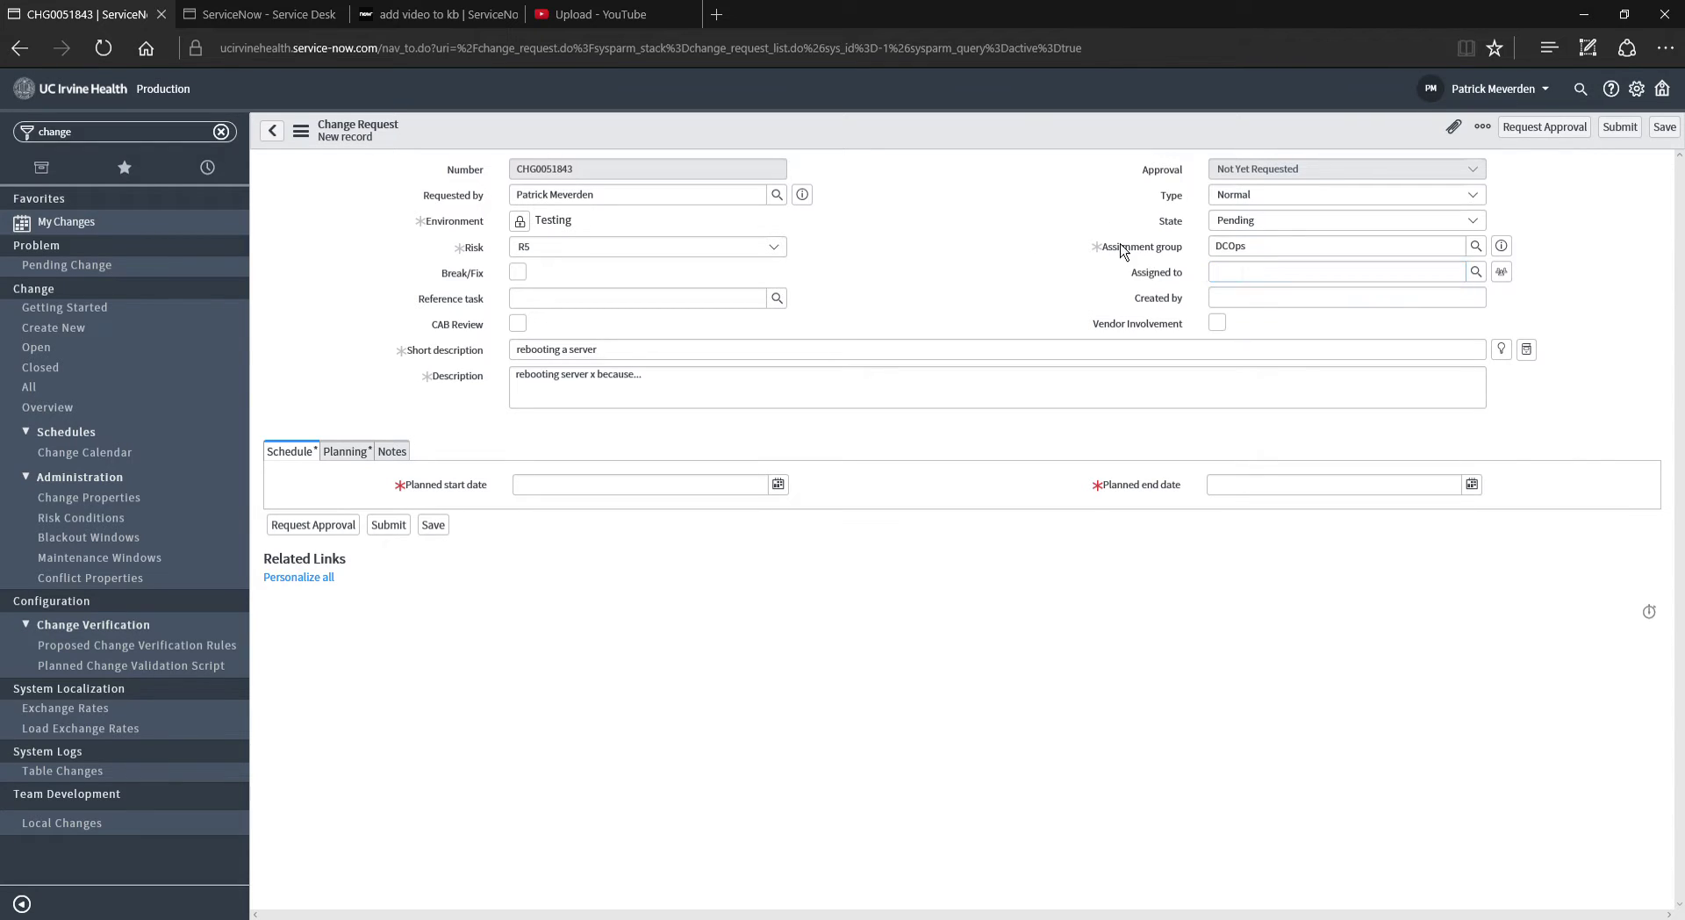
{"action": "left_click", "coordinate": [1325, 272]}
{"action": "double_click", "coordinate": [1327, 254]}
{"action": "type", "text": "servicenow"}
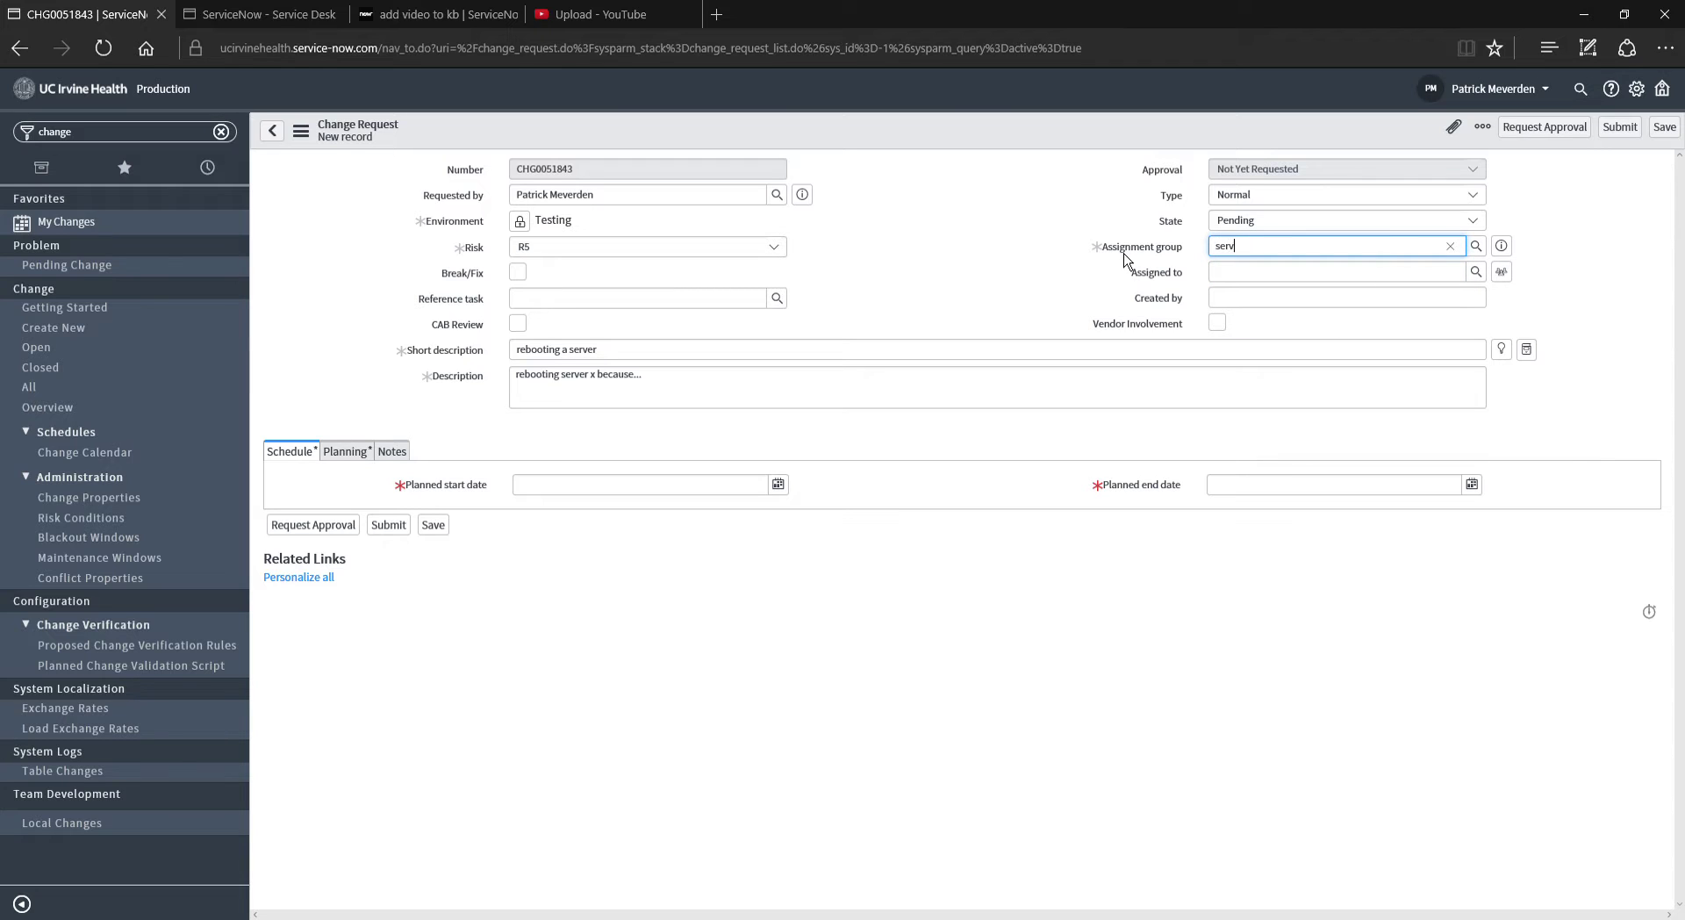
{"action": "left_click", "coordinate": [1336, 286]}
Assign the change to the matching team member, leaving Vendor Involvement unticked.
{"action": "left_click", "coordinate": [1248, 273]}
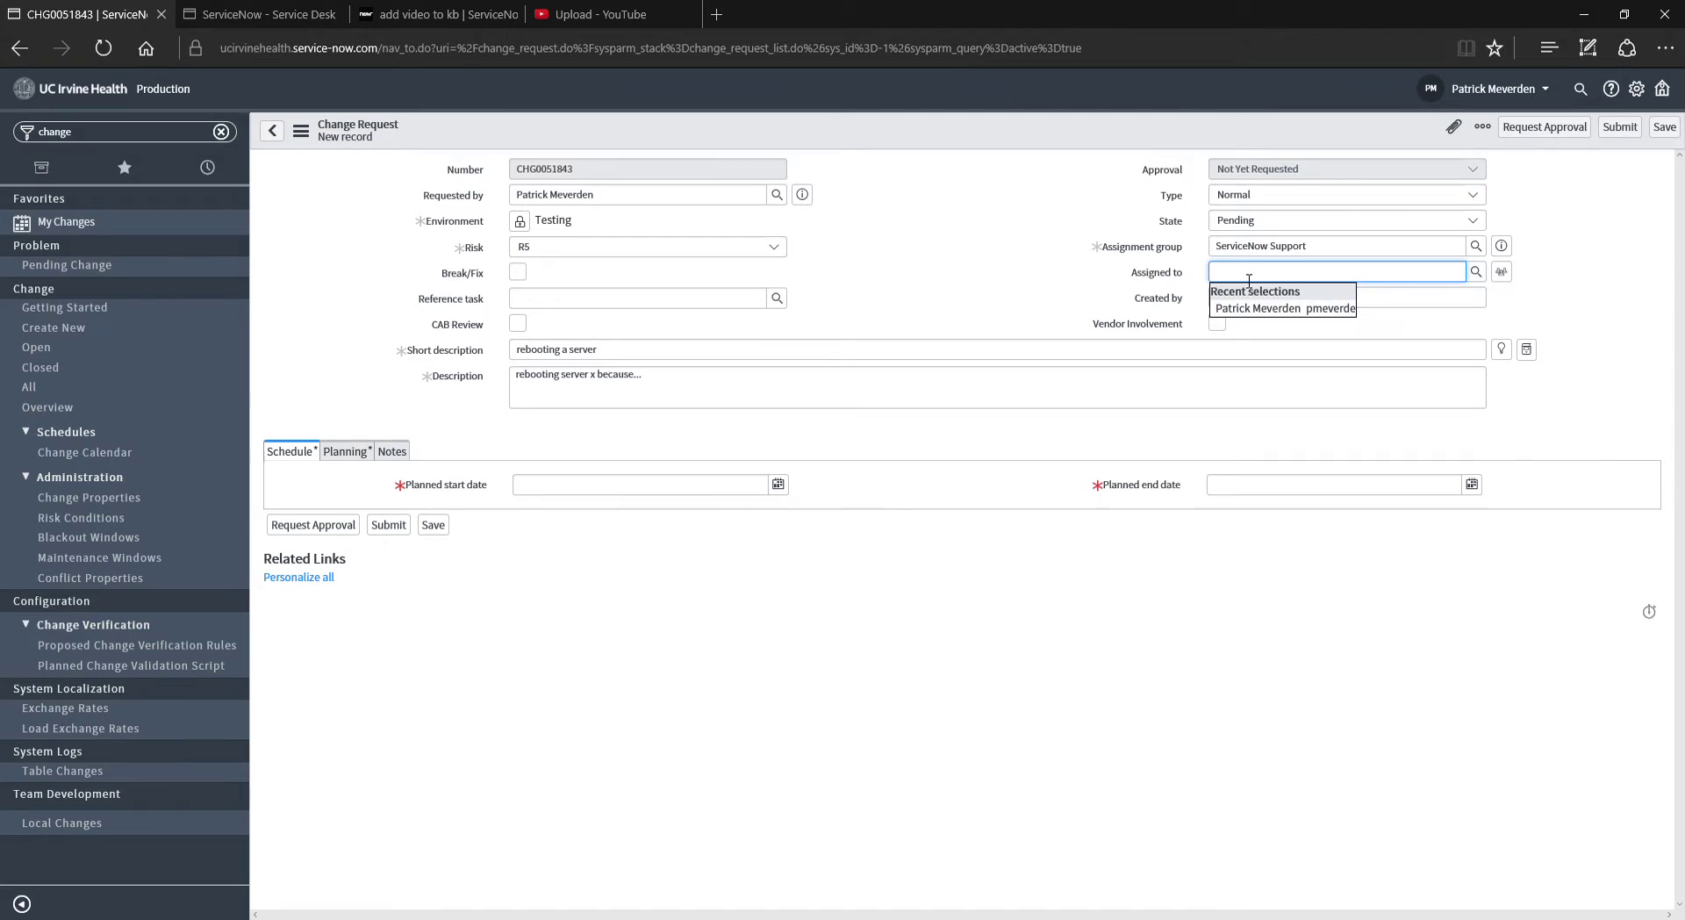
{"action": "type", "text": "pat"}
{"action": "left_click", "coordinate": [1281, 308]}
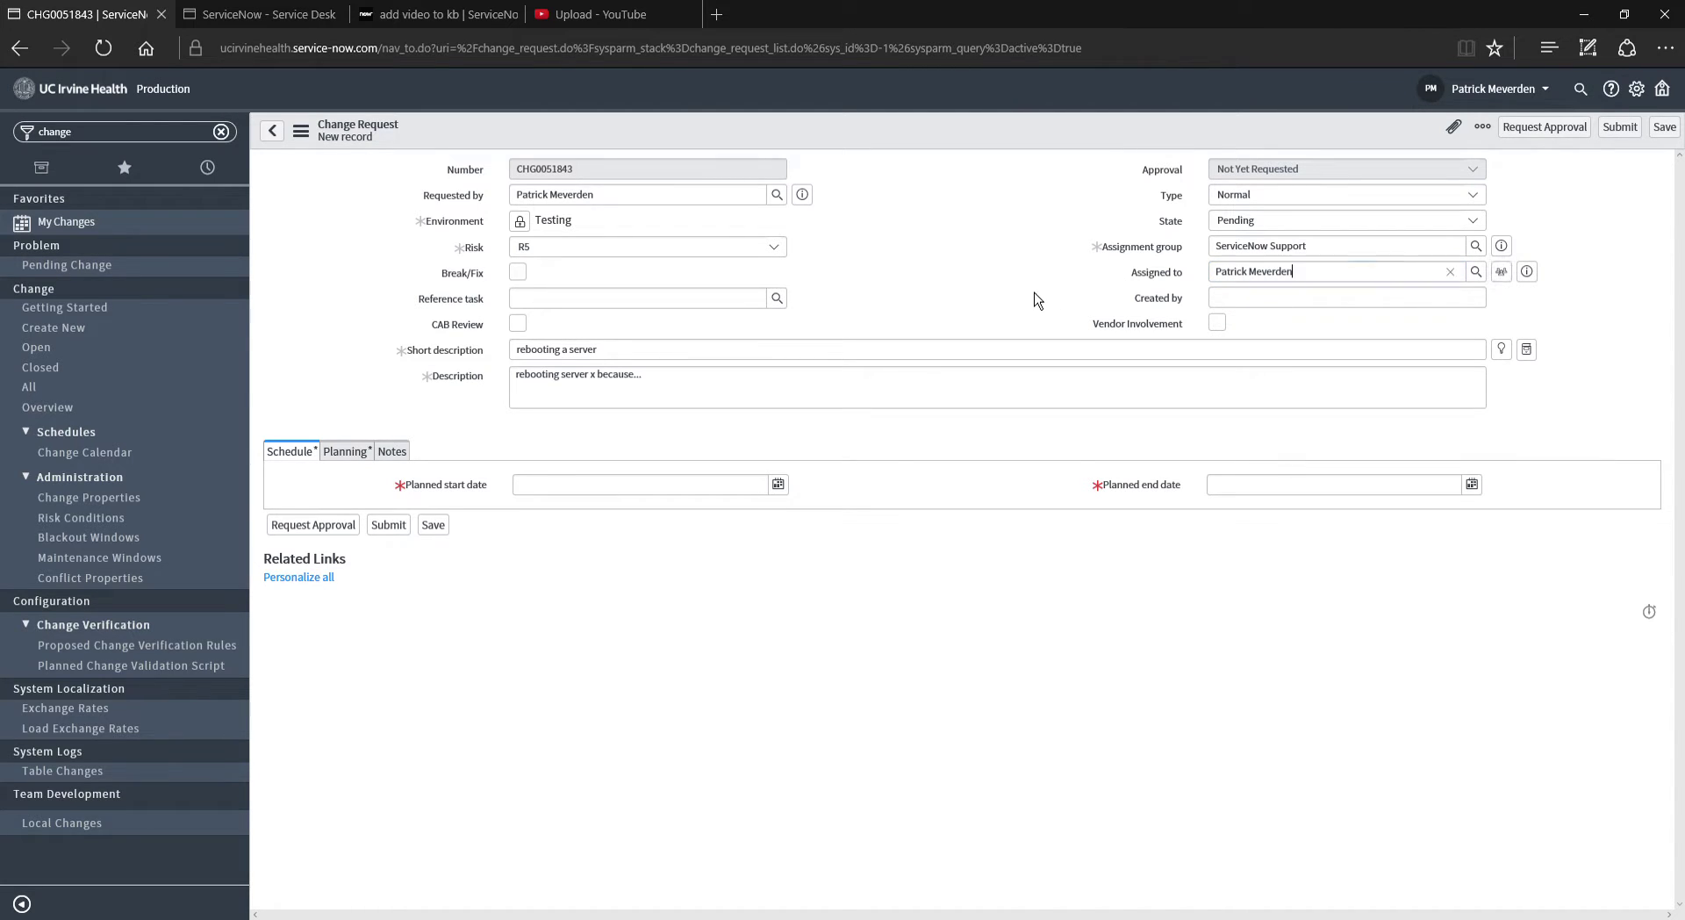
{"action": "left_click", "coordinate": [1217, 323]}
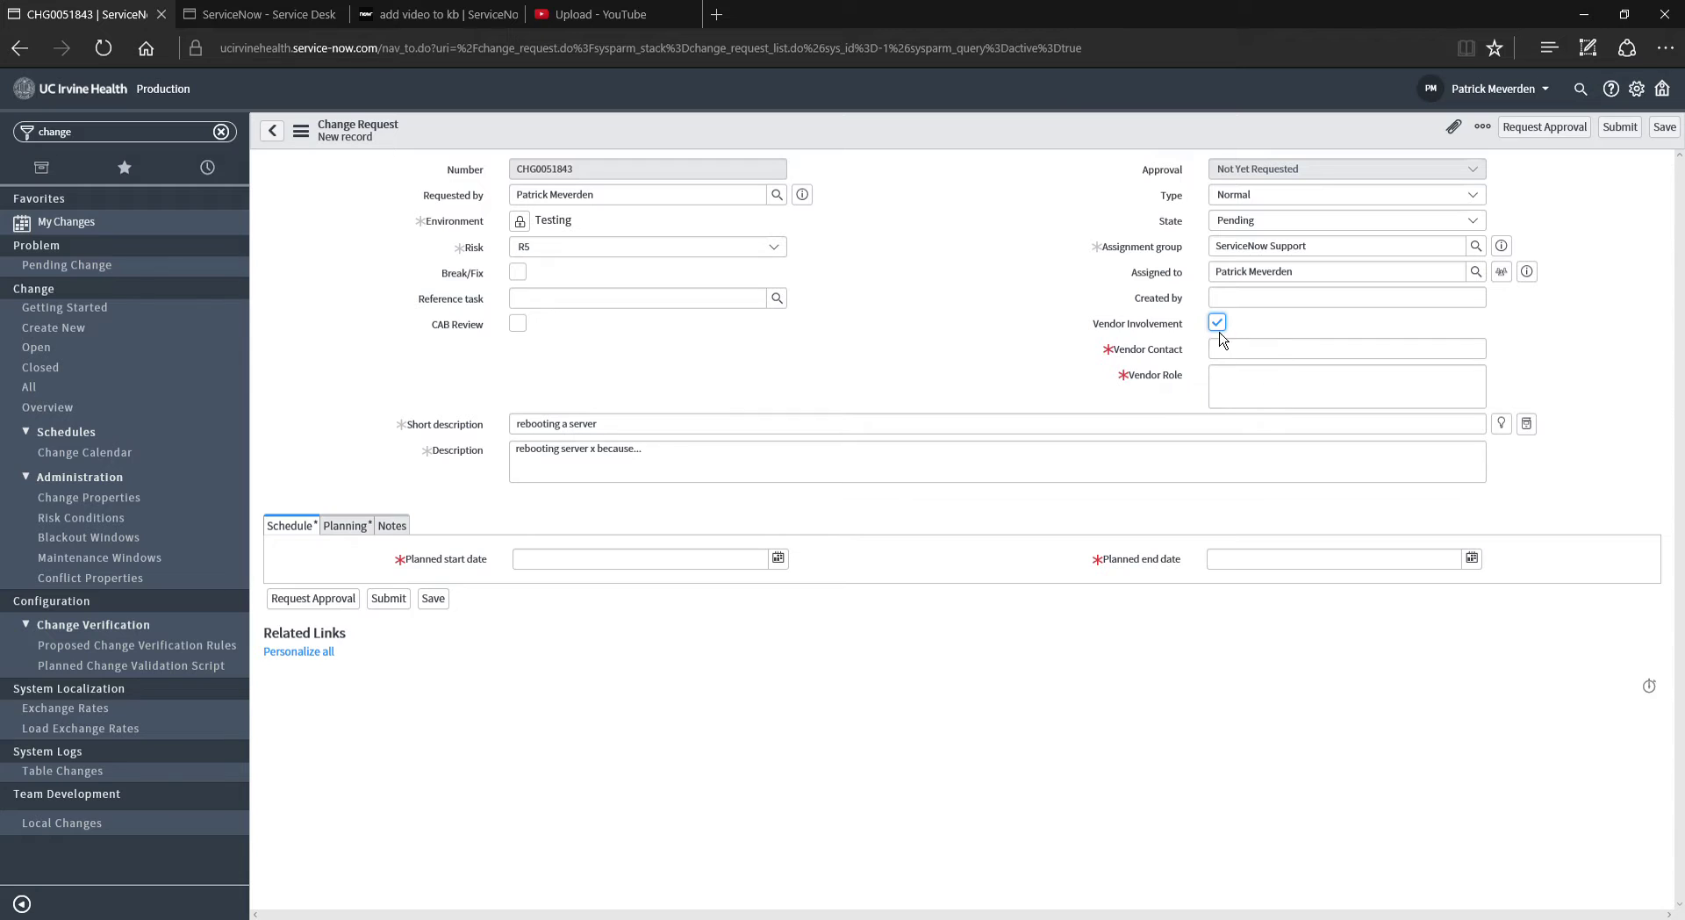
{"action": "left_click", "coordinate": [1217, 323]}
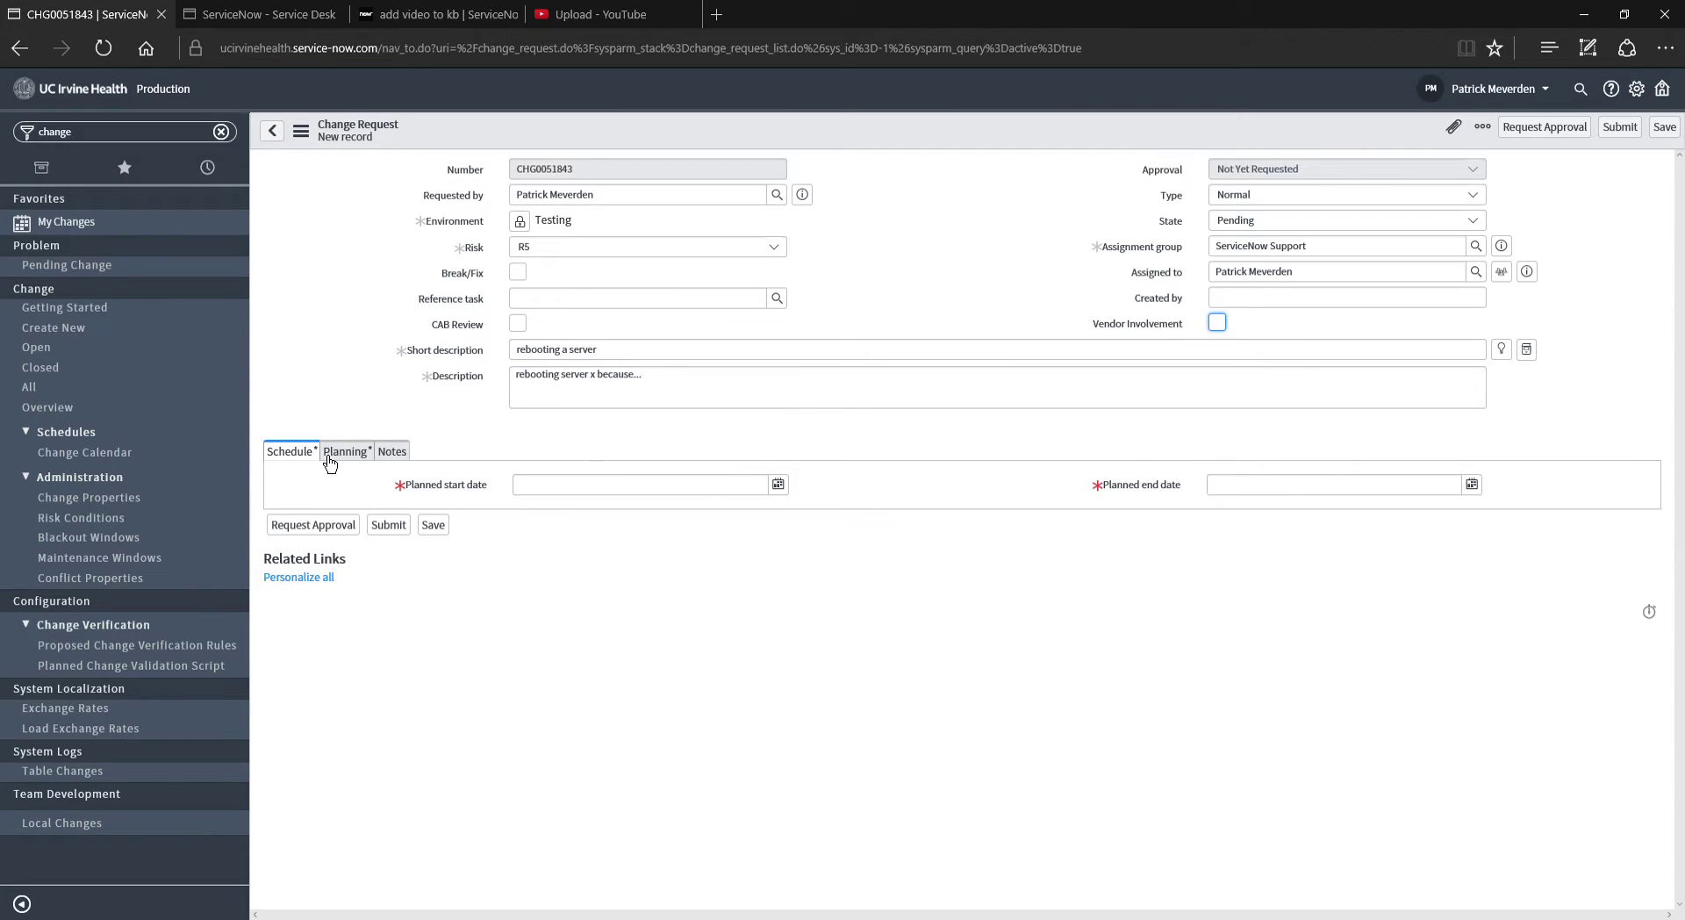
{"action": "left_click", "coordinate": [808, 604]}
{"action": "left_click", "coordinate": [777, 483]}
{"action": "left_click", "coordinate": [781, 494]}
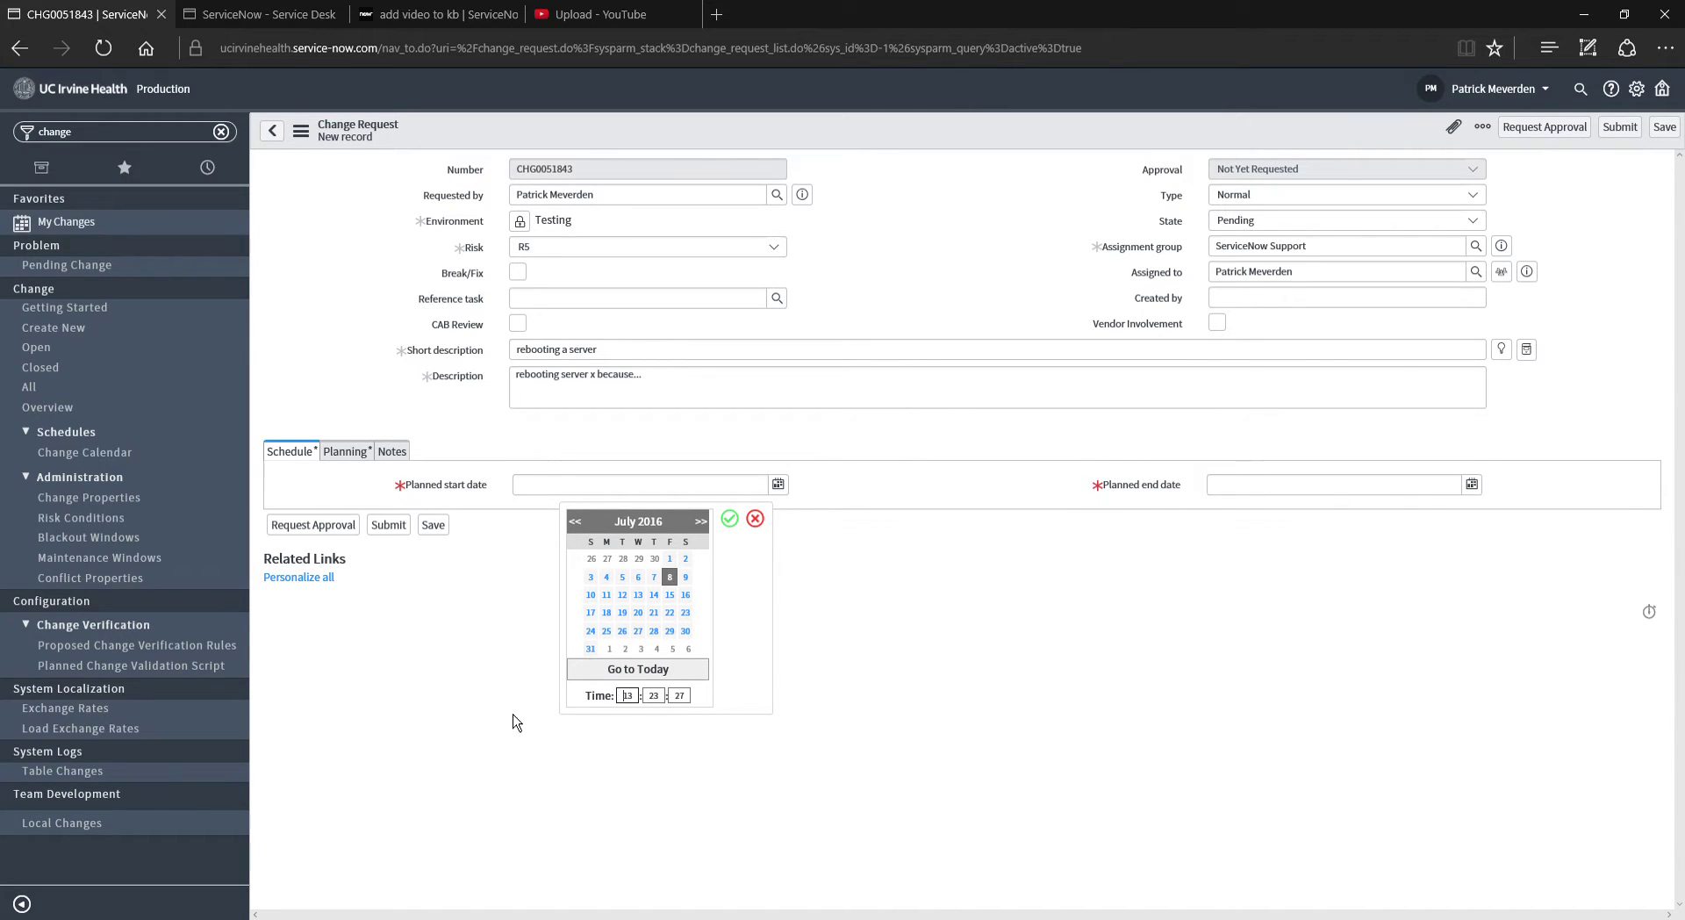
{"action": "left_click", "coordinate": [729, 518]}
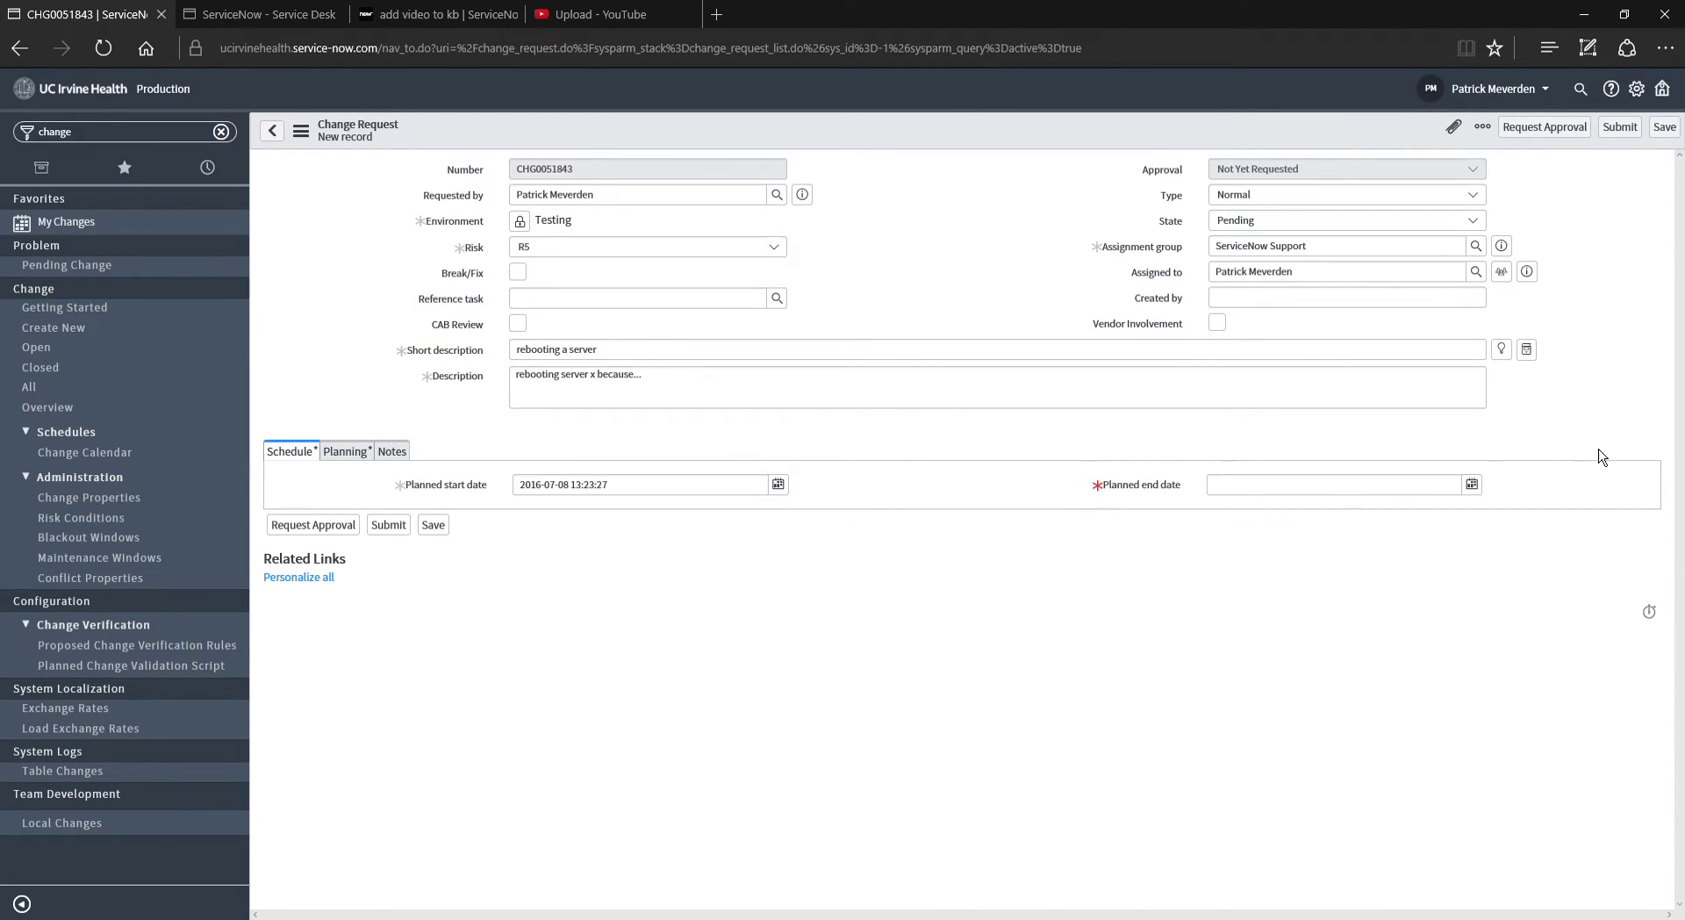
{"action": "left_click", "coordinate": [1471, 484]}
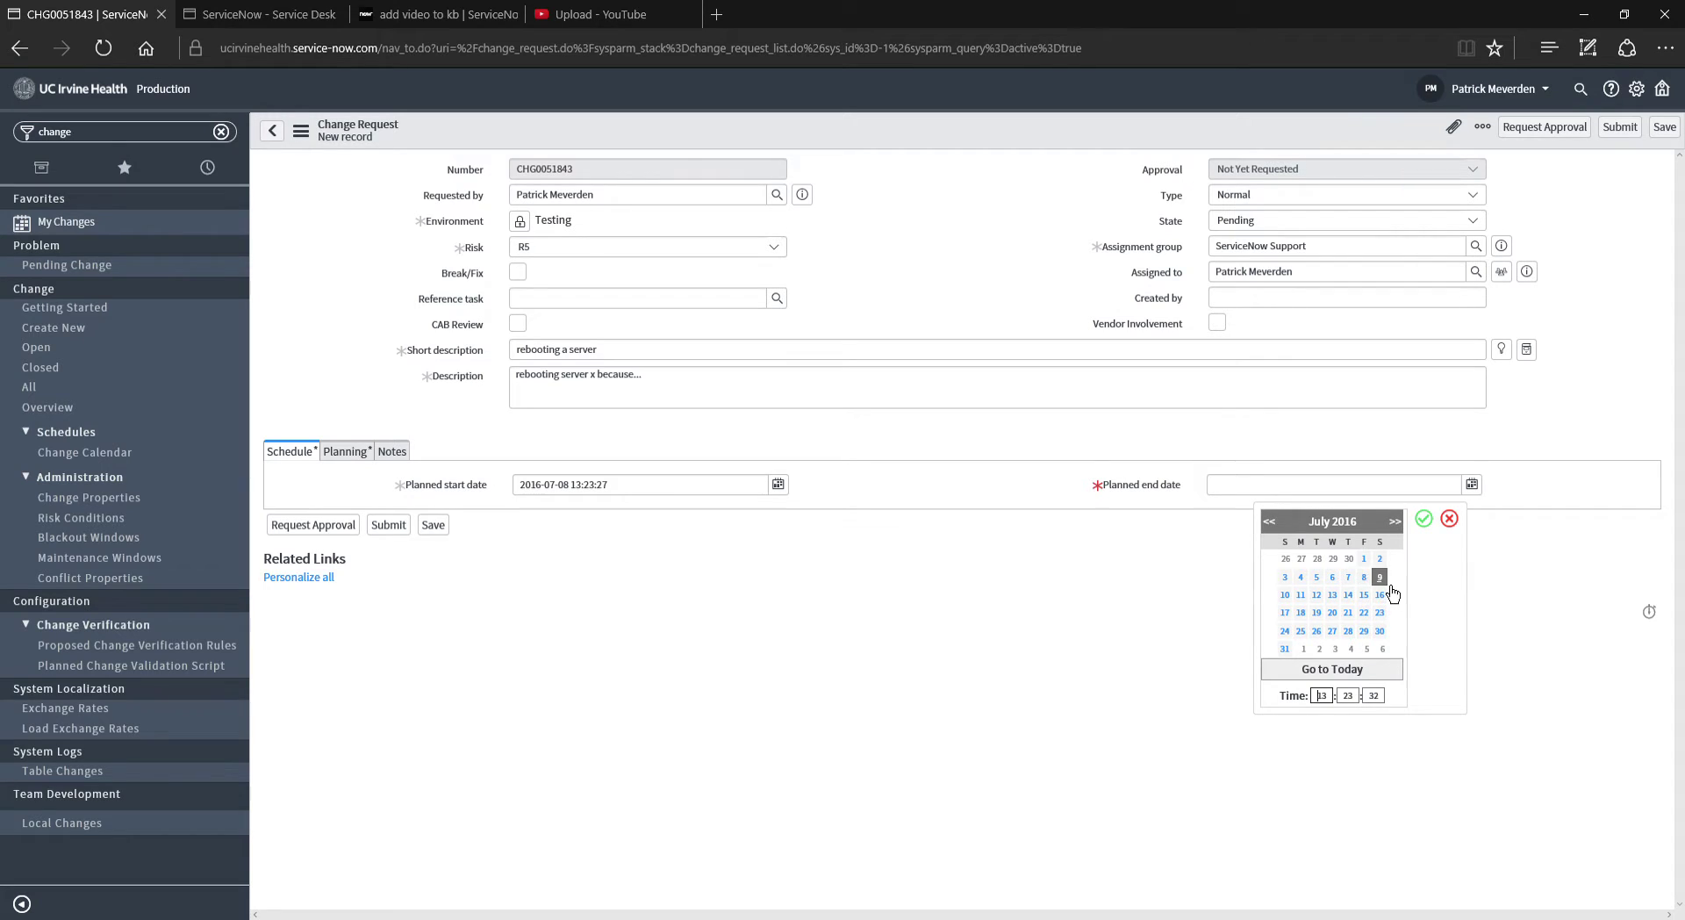
{"action": "left_click", "coordinate": [1423, 517]}
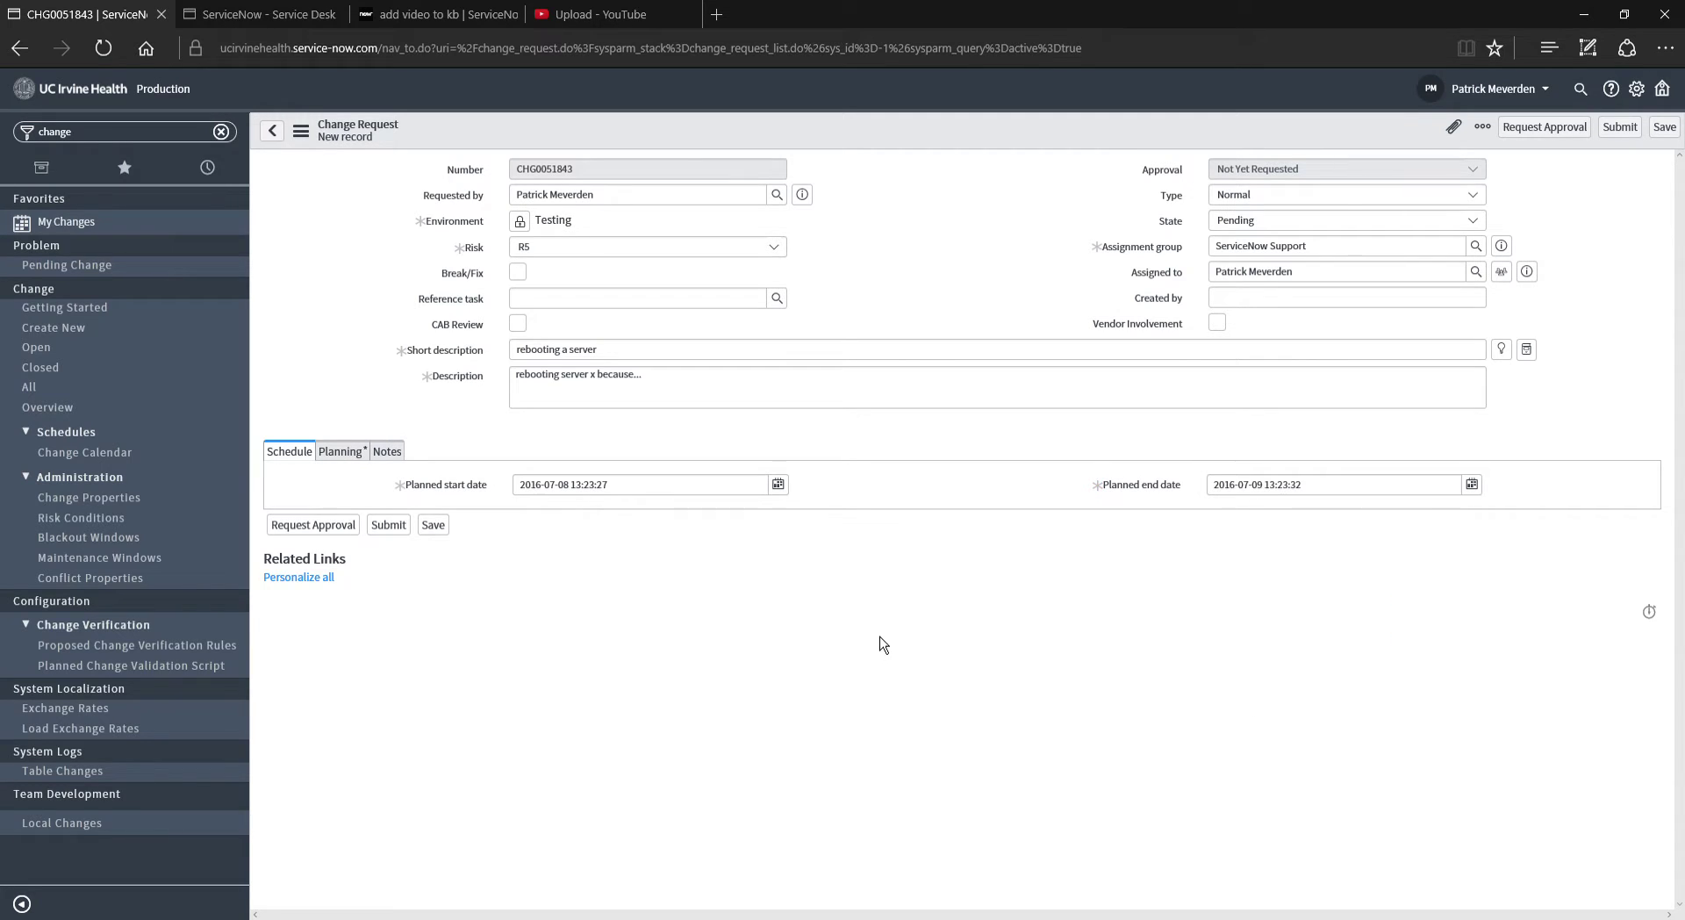
{"action": "left_click", "coordinate": [336, 454]}
Fill in the Change plan, Backout plan and Backout trigger, then review the planned dates.
{"action": "left_click", "coordinate": [595, 511]}
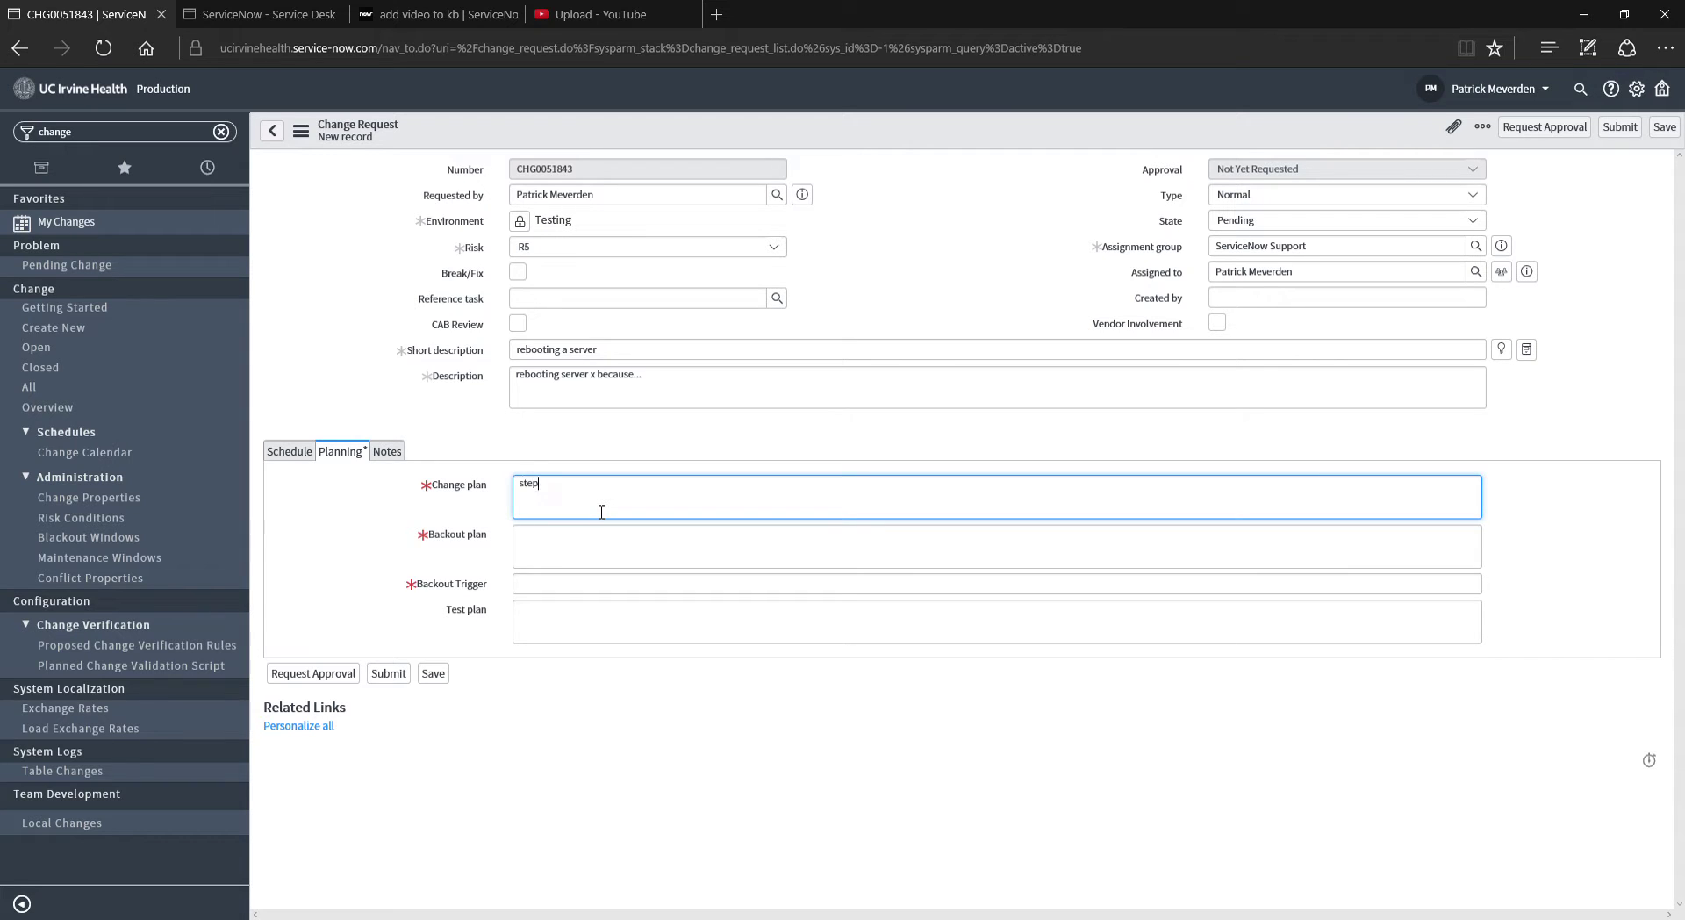
{"action": "key", "text": "Tab"}
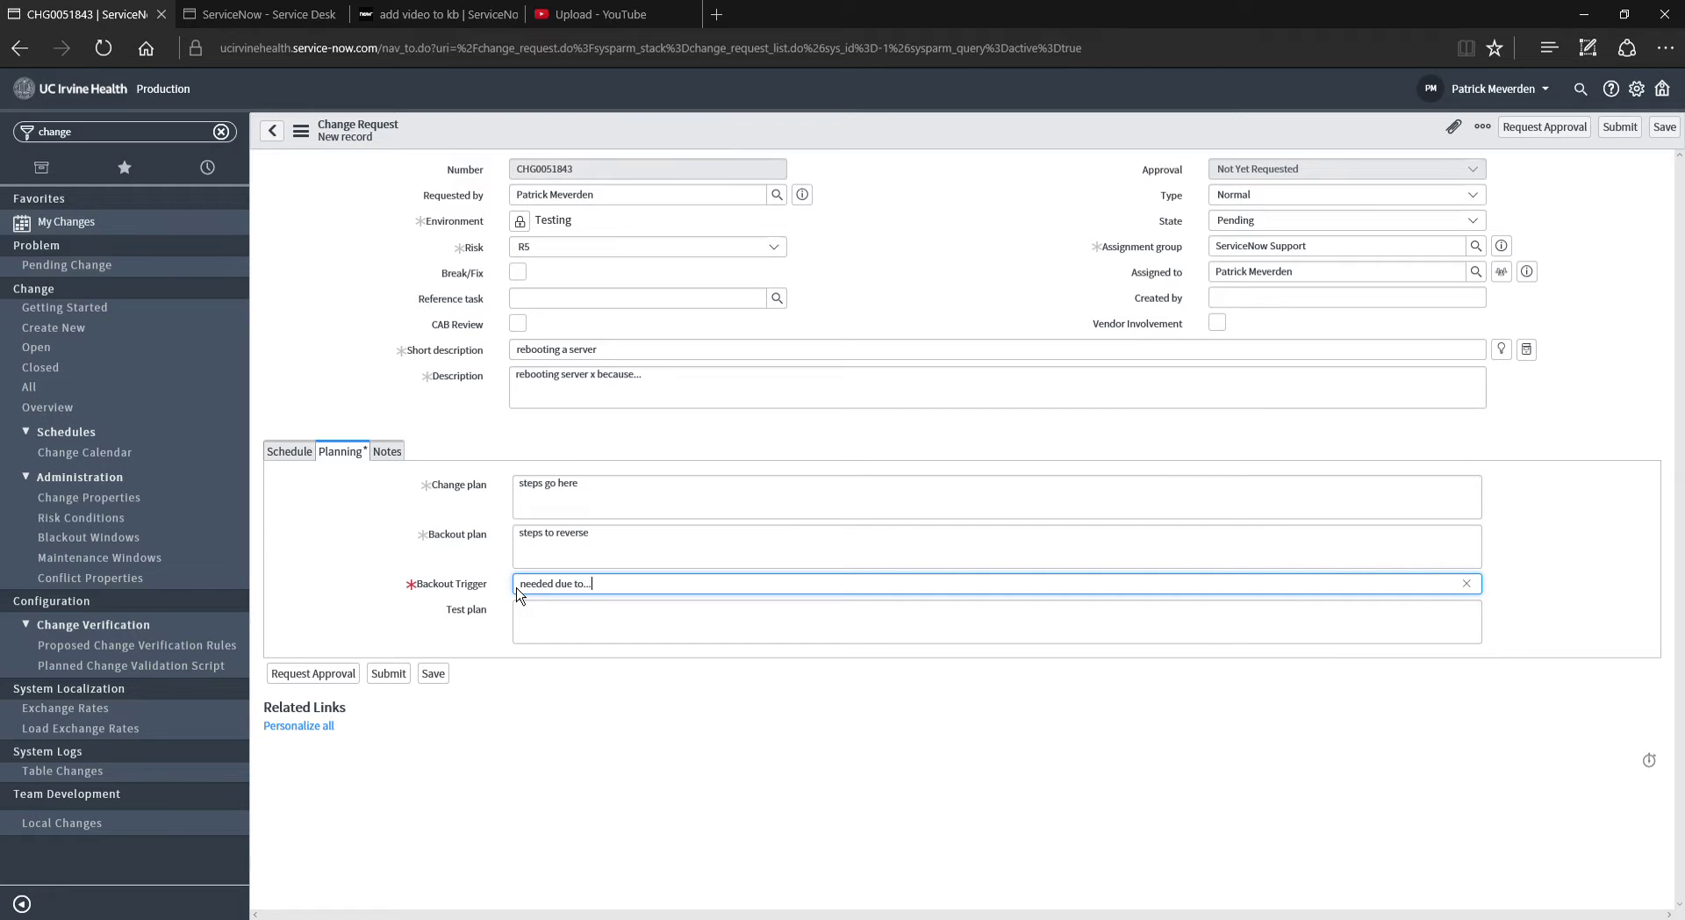
{"action": "left_click", "coordinate": [519, 634]}
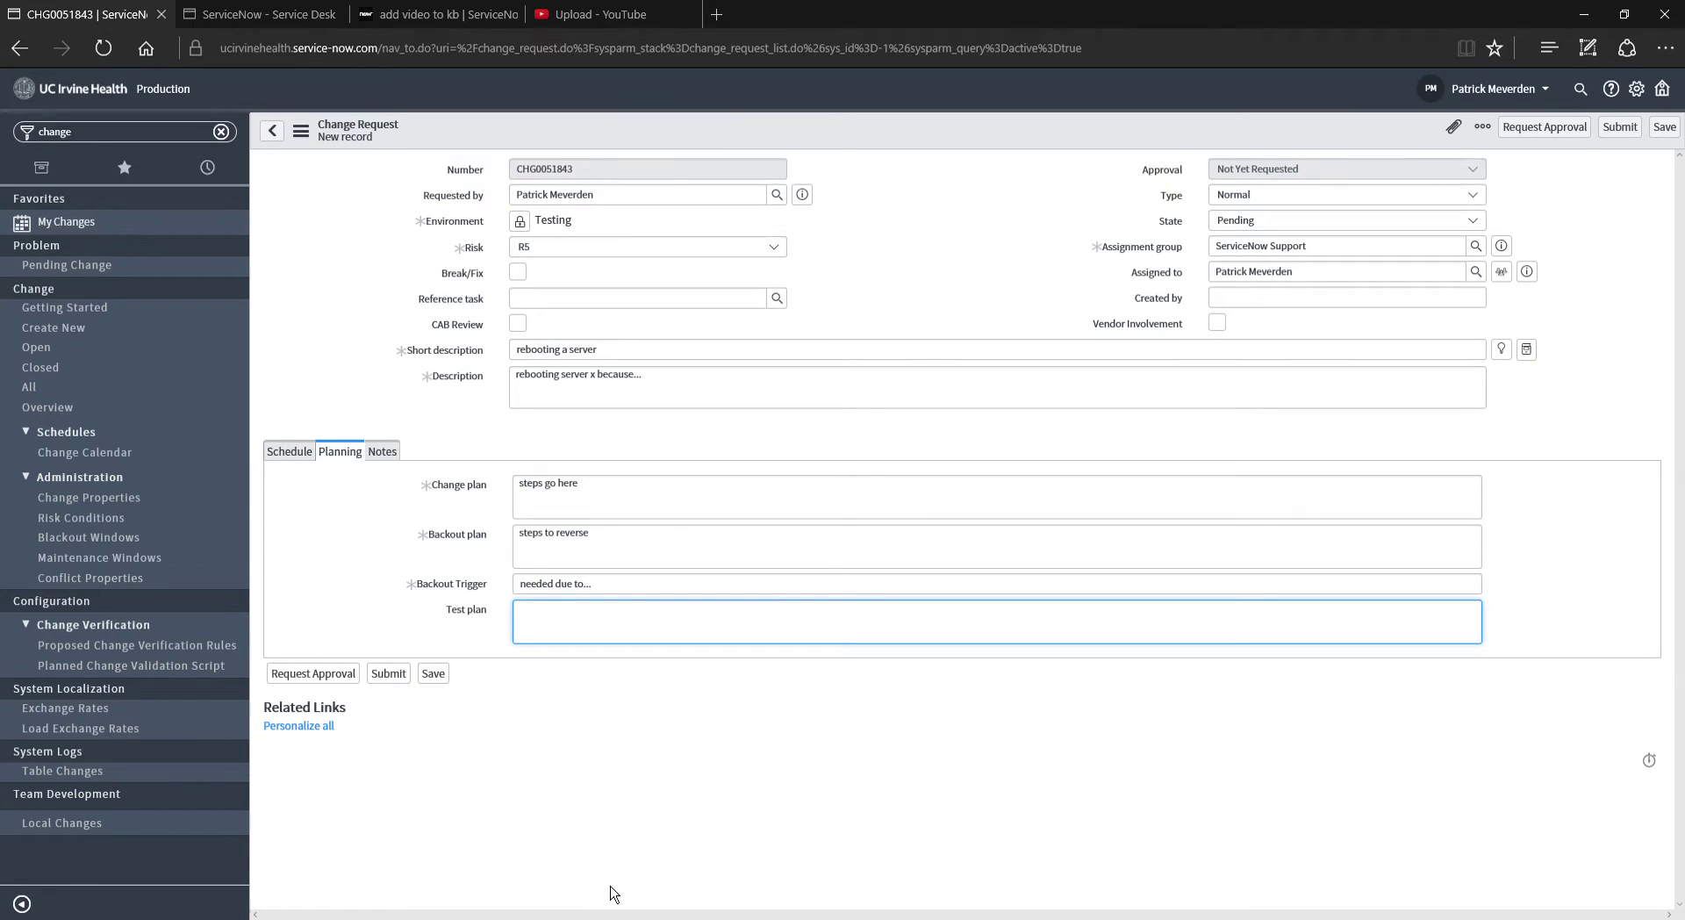
{"action": "left_click", "coordinate": [396, 458]}
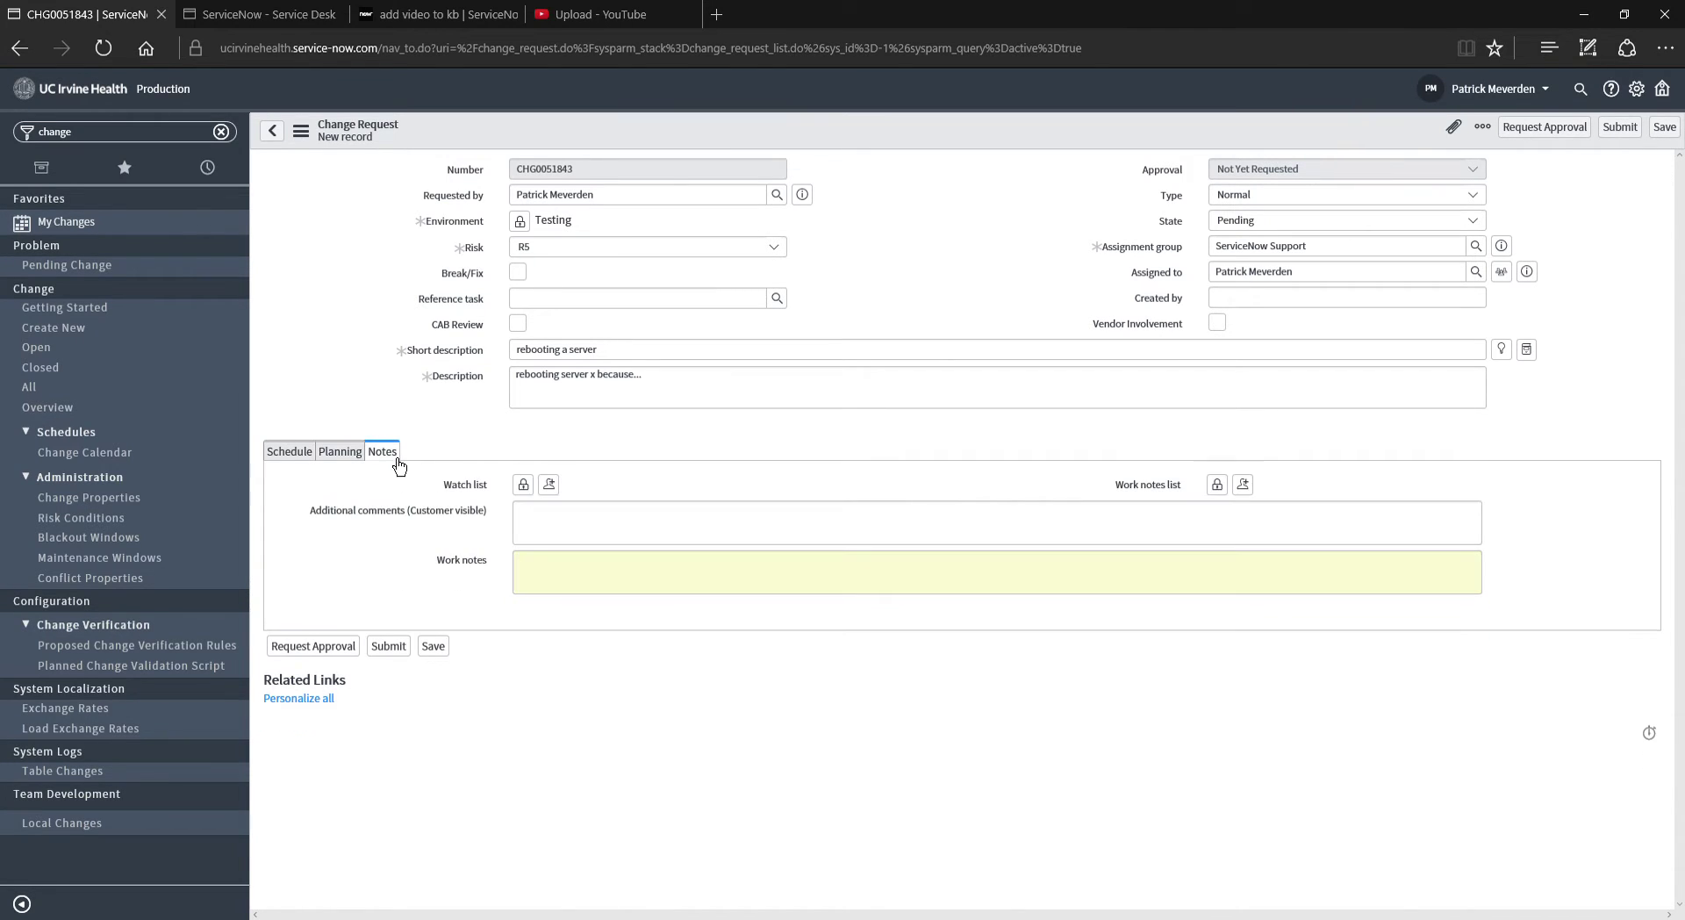
{"action": "left_click", "coordinate": [612, 593]}
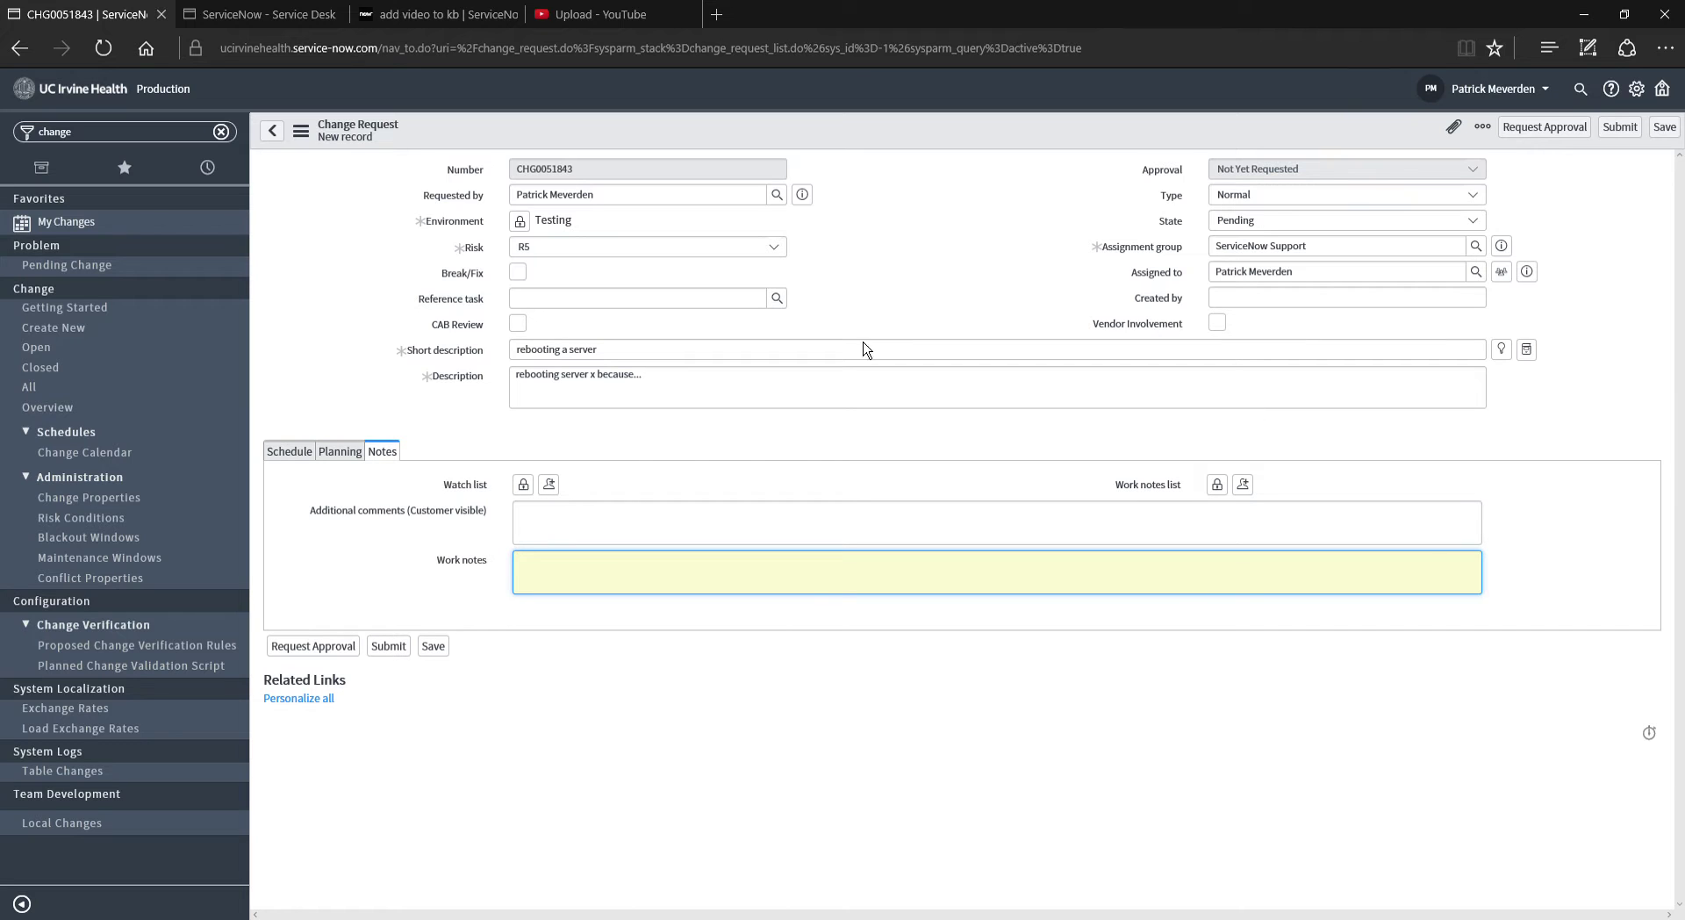
{"action": "left_click", "coordinate": [292, 453]}
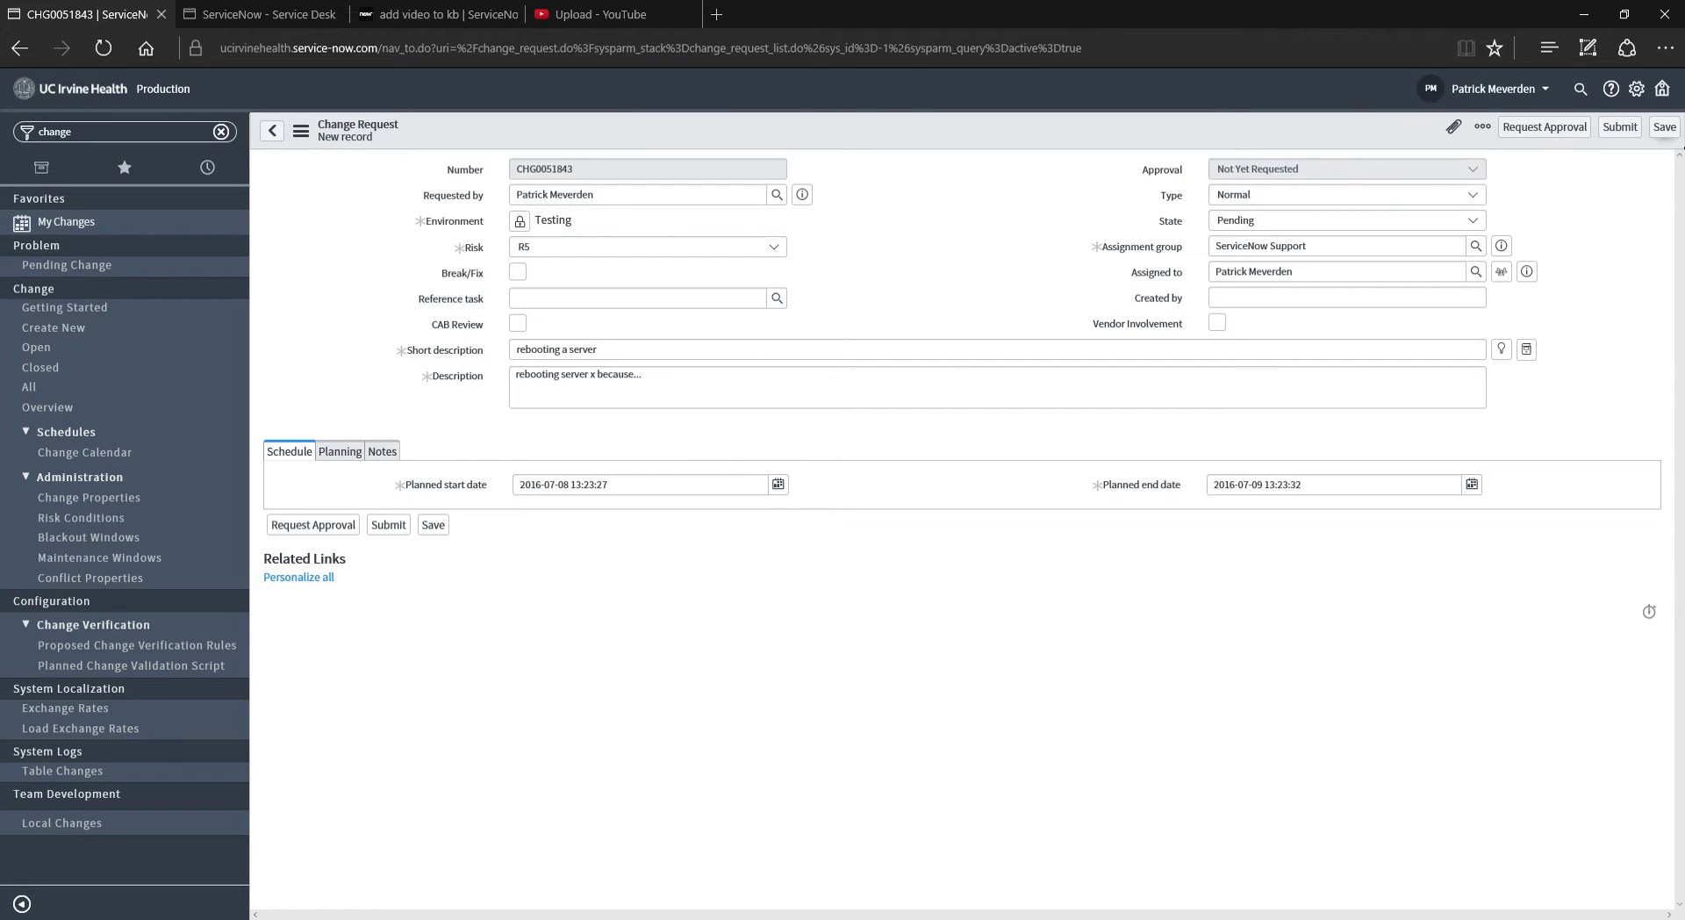
Save CHG0051843, request approval, and view its one pending approver.
{"action": "left_click", "coordinate": [1665, 132]}
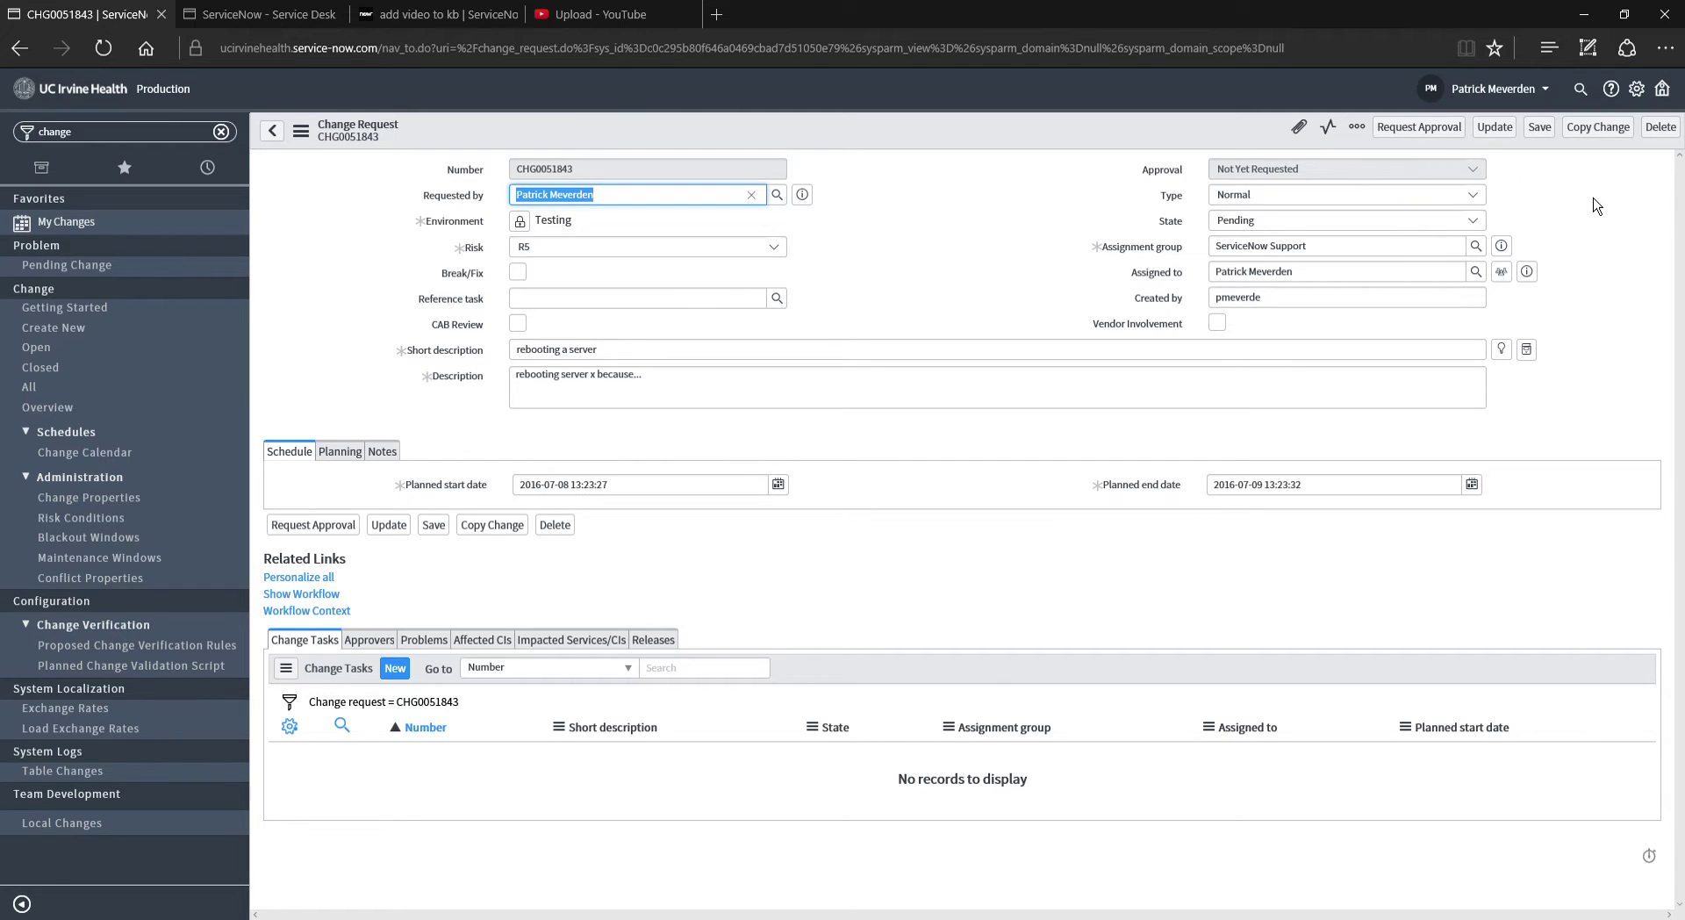
{"action": "left_click", "coordinate": [1419, 127]}
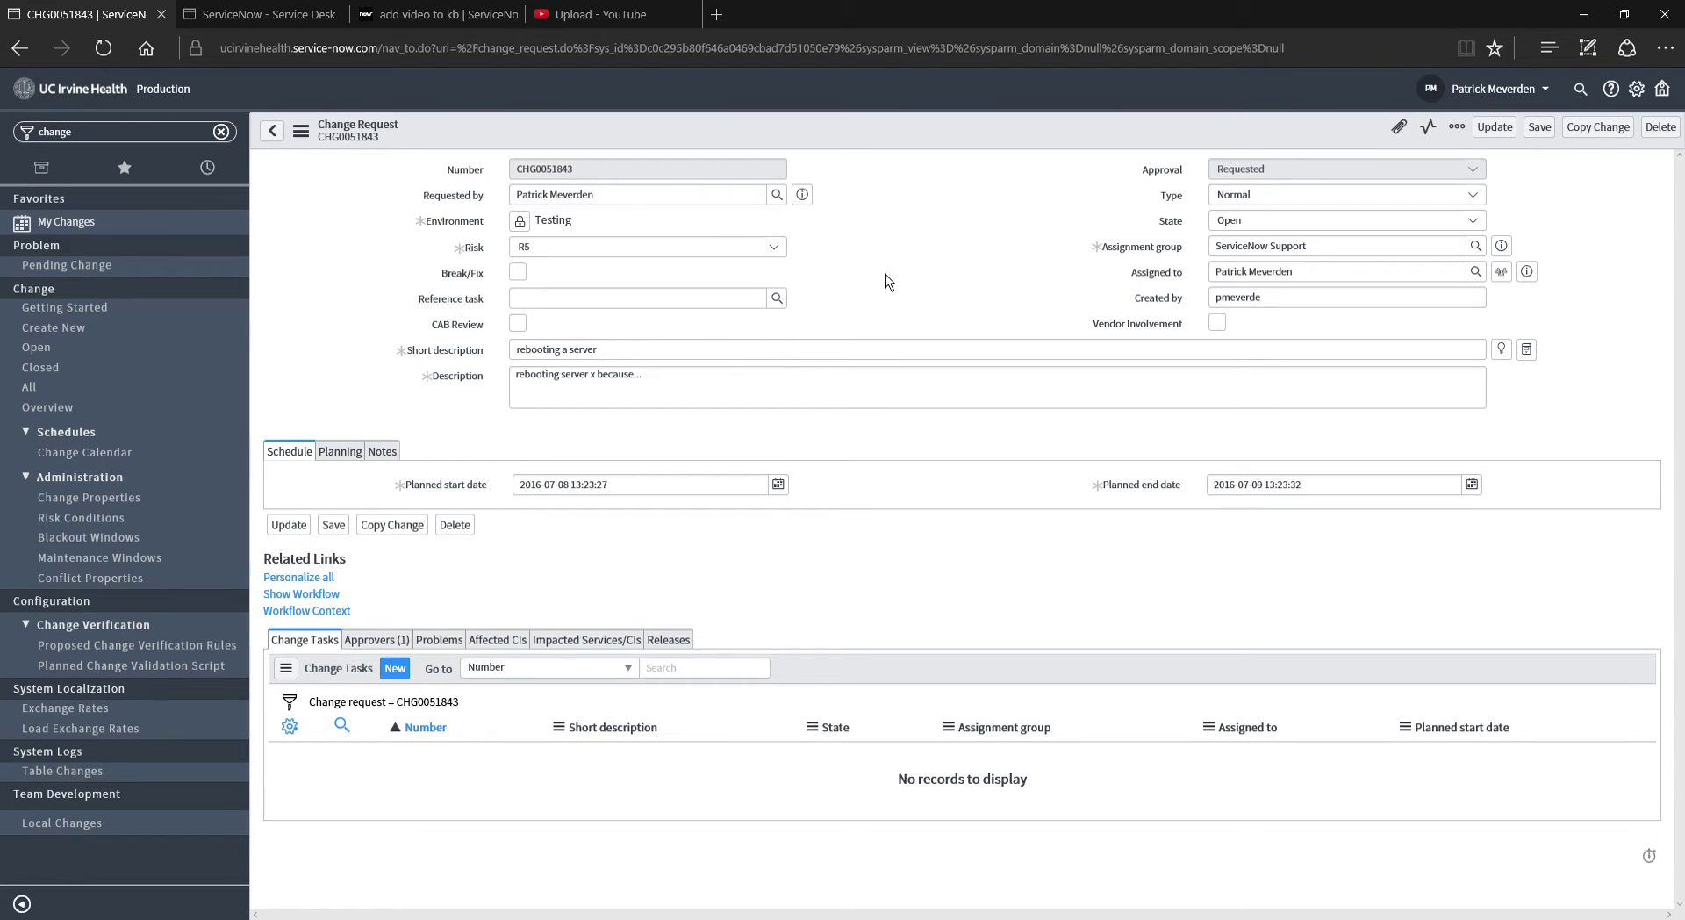
{"action": "left_click", "coordinate": [369, 641]}
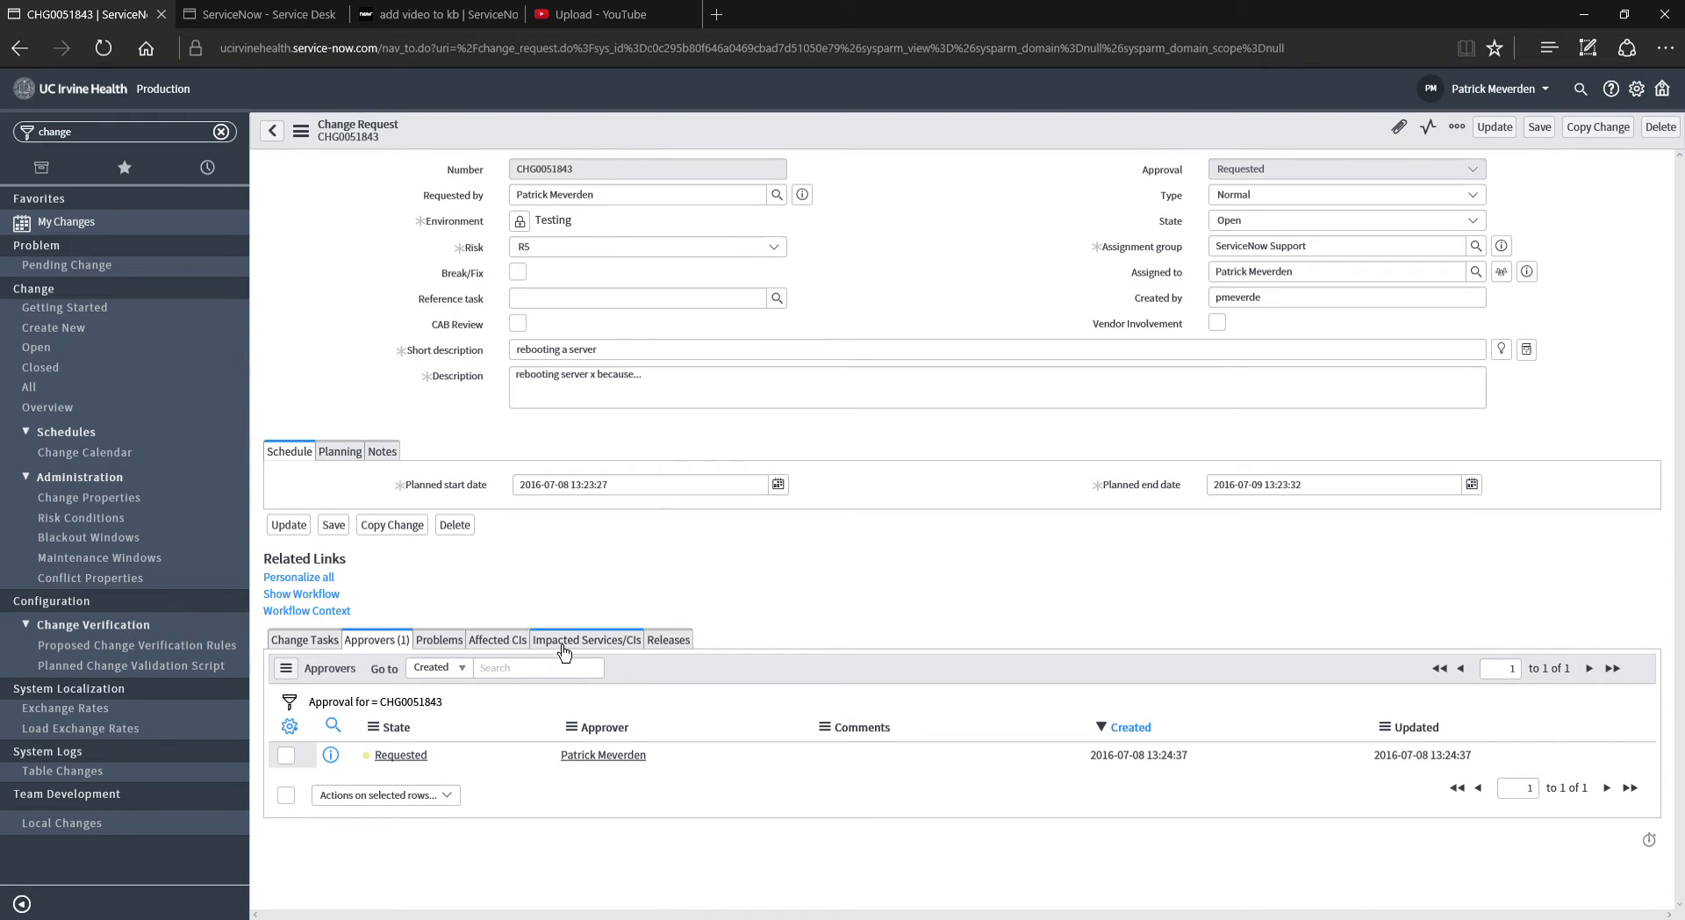
Add ServiceNow Platform - Test as an affected CI on CHG0051843 and save the request.
{"action": "left_click", "coordinate": [509, 640]}
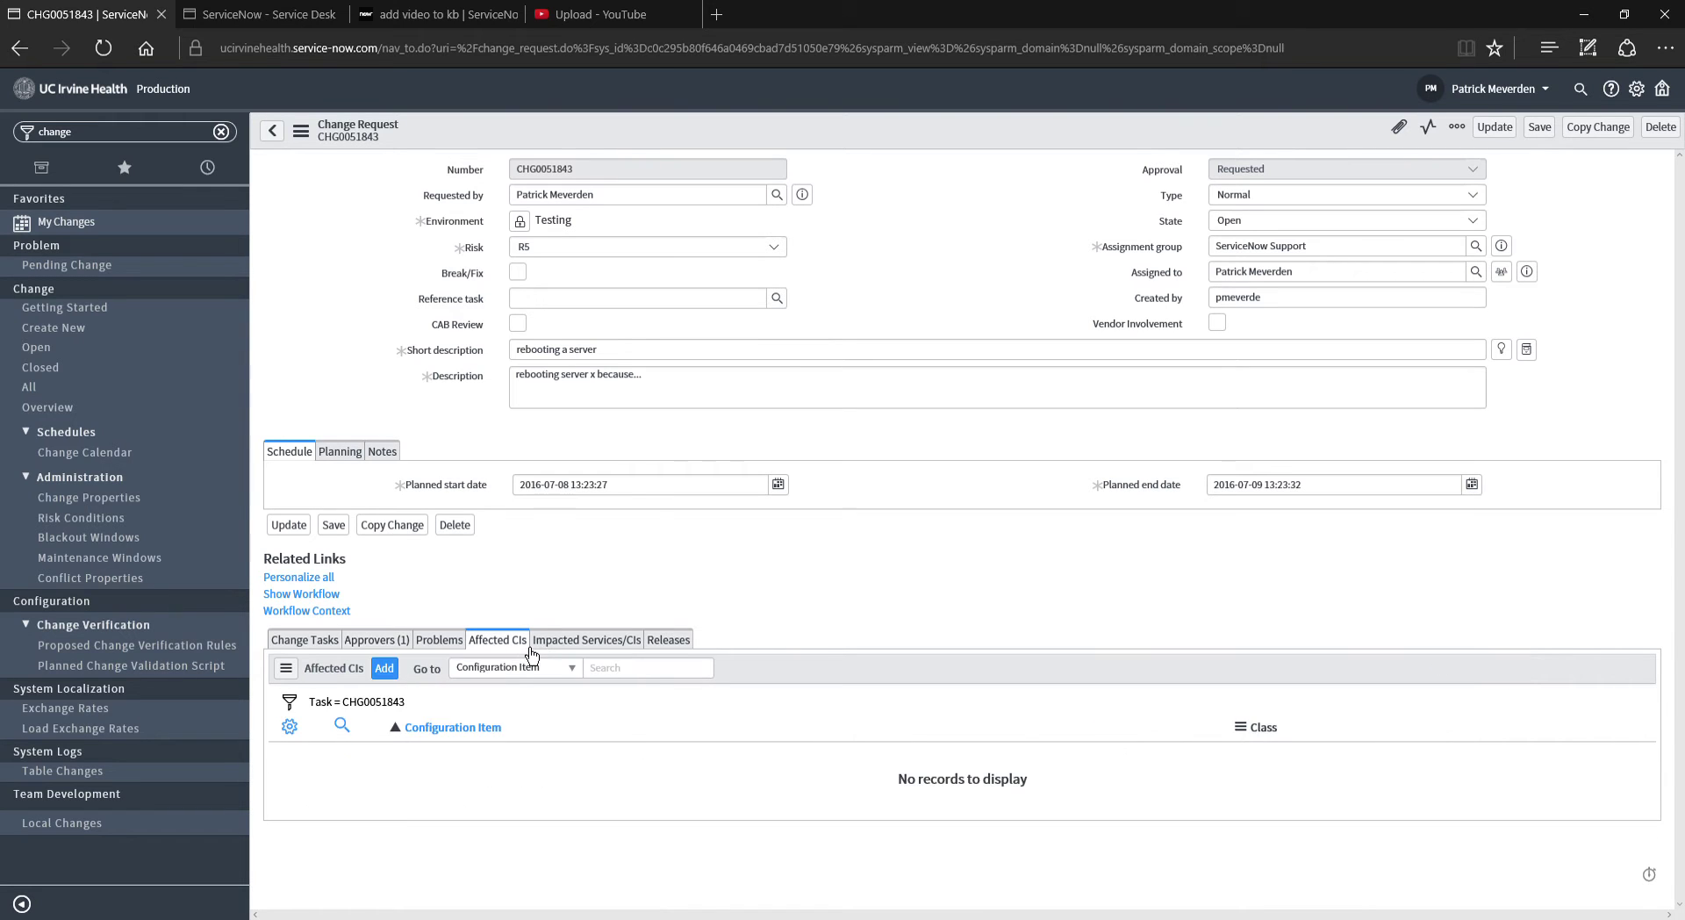
{"action": "left_click", "coordinate": [384, 669]}
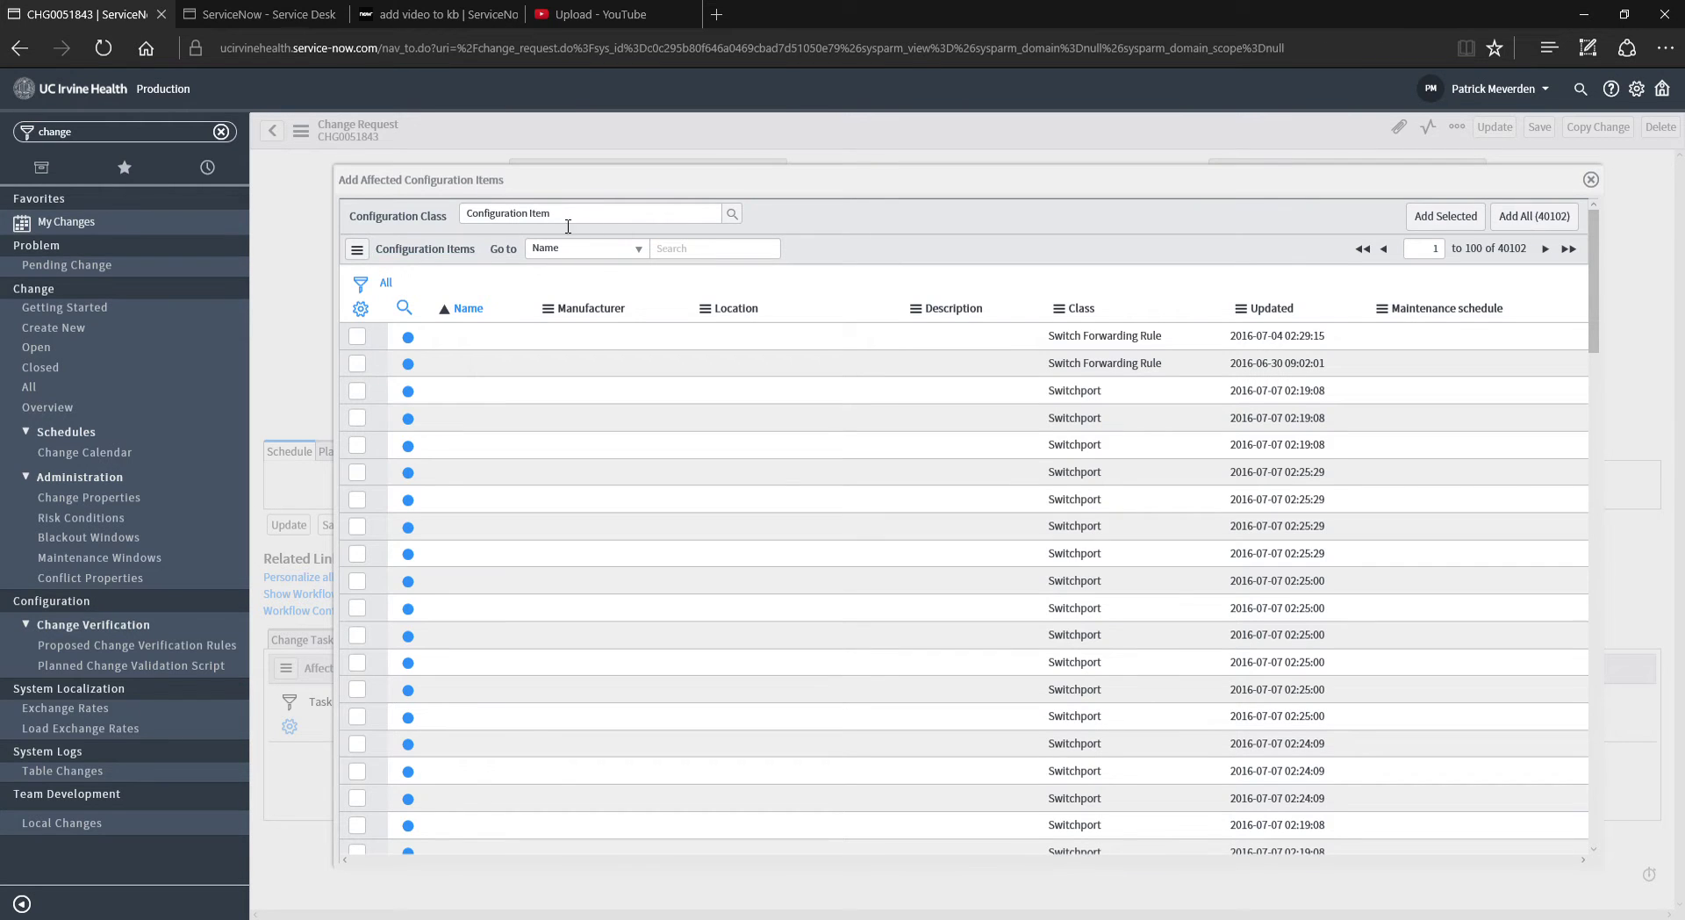
{"action": "left_click", "coordinate": [698, 257]}
{"action": "type", "text": "servicenow"}
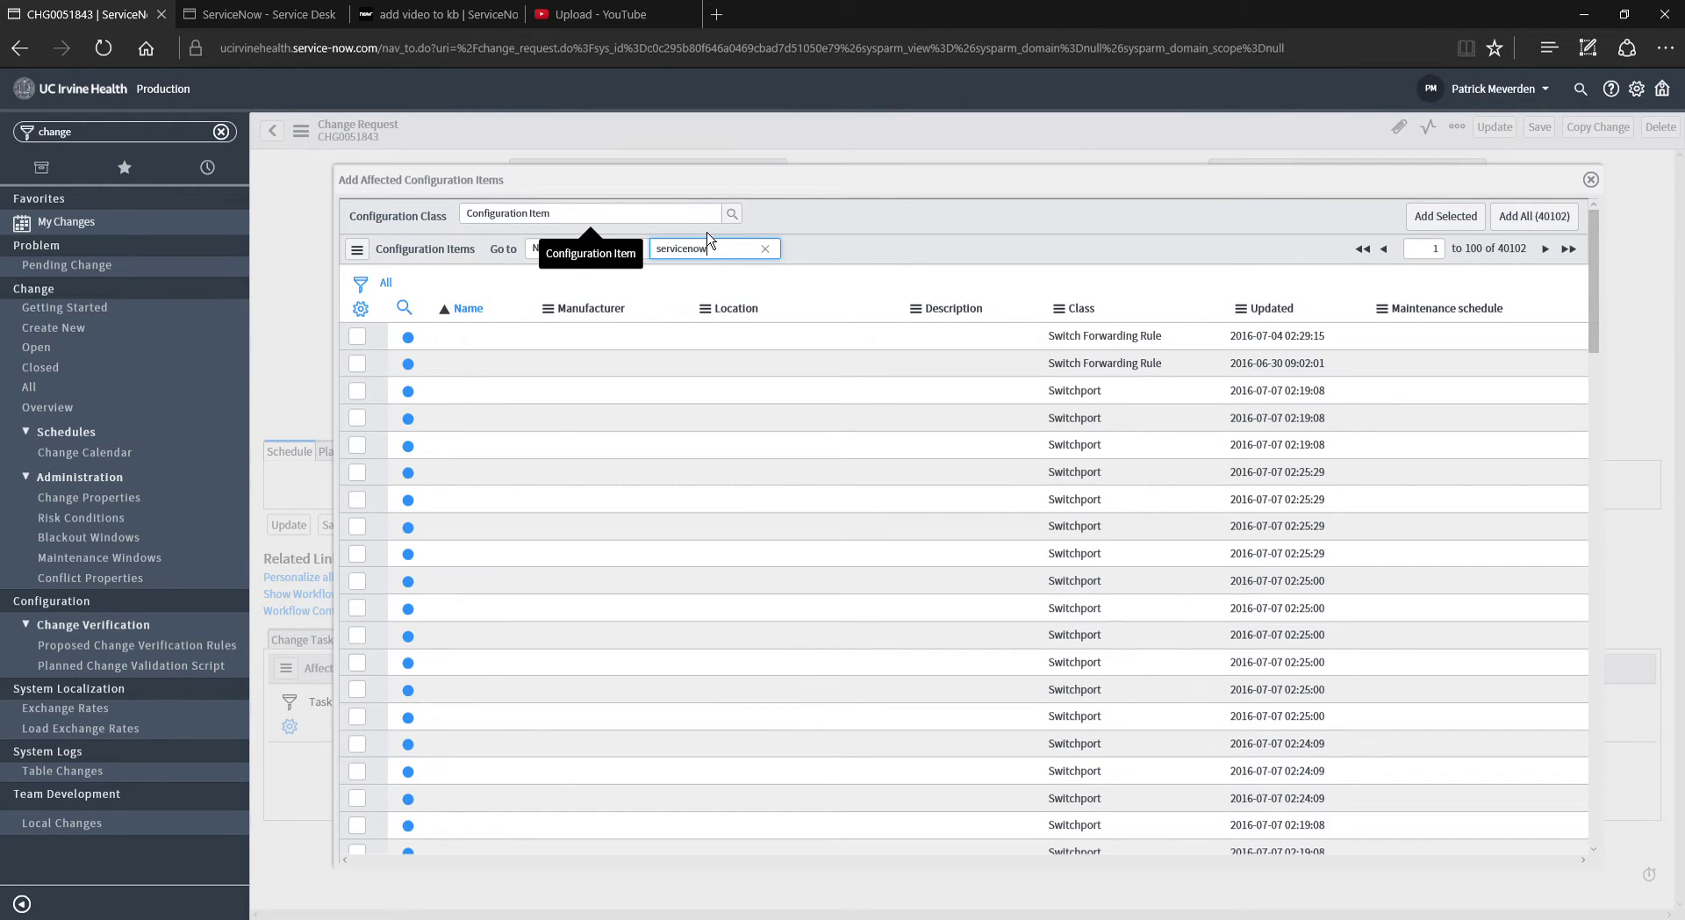
{"action": "key", "text": "ctrl+a"}
{"action": "key", "text": "BackSpace"}
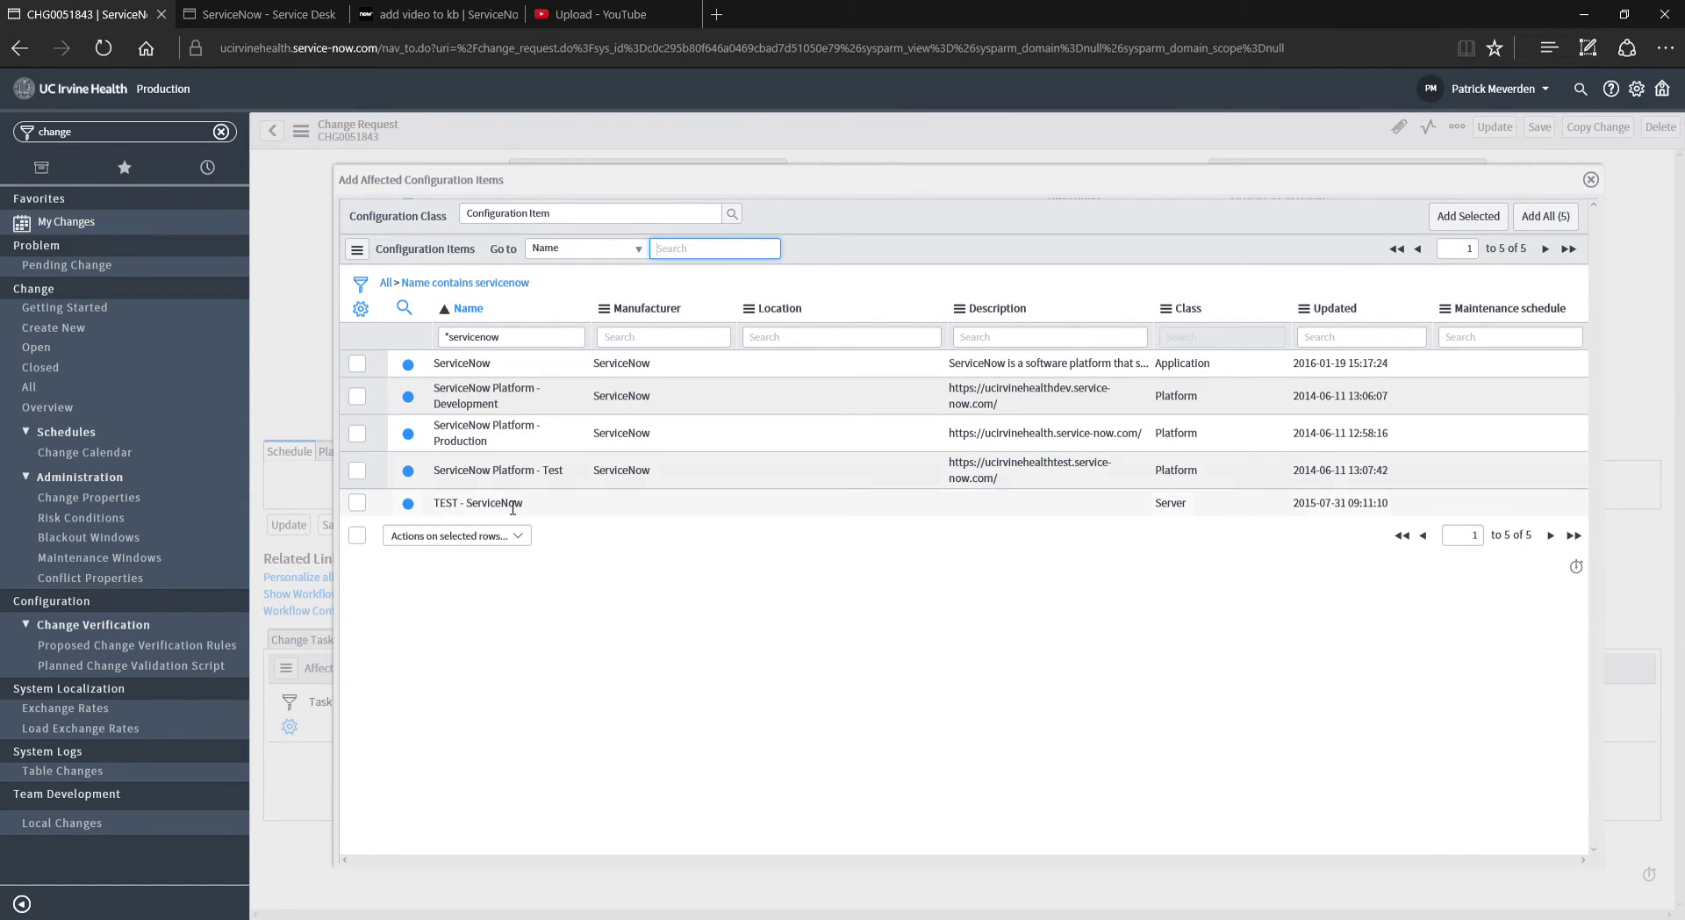
{"action": "left_click", "coordinate": [357, 471]}
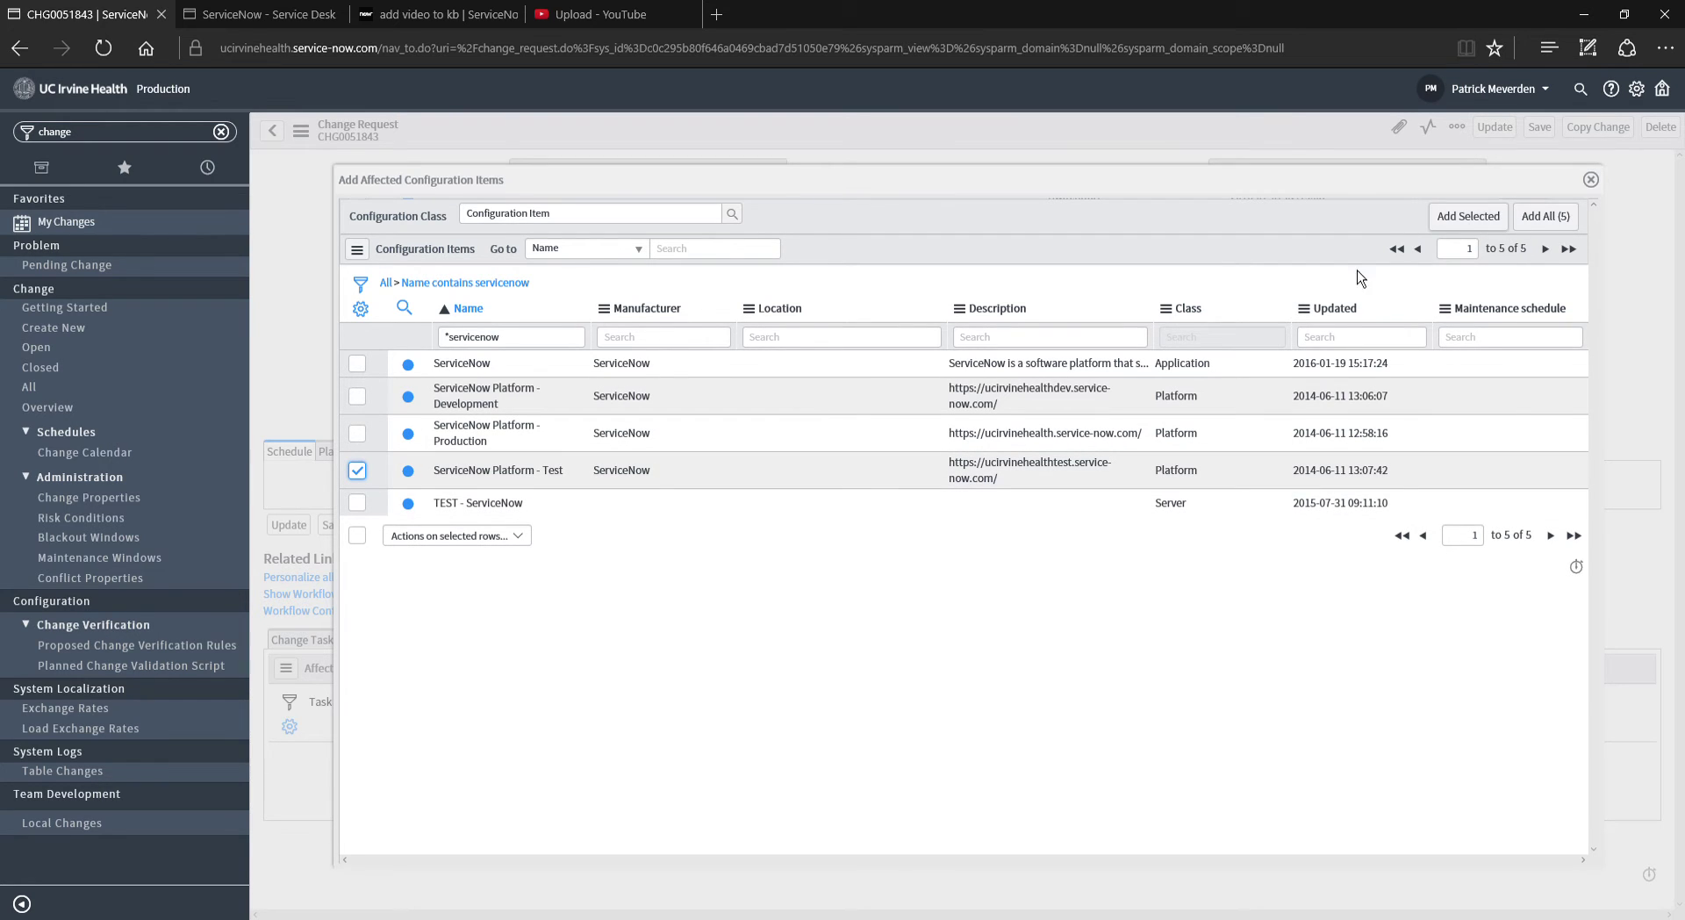
{"action": "left_click", "coordinate": [1467, 216]}
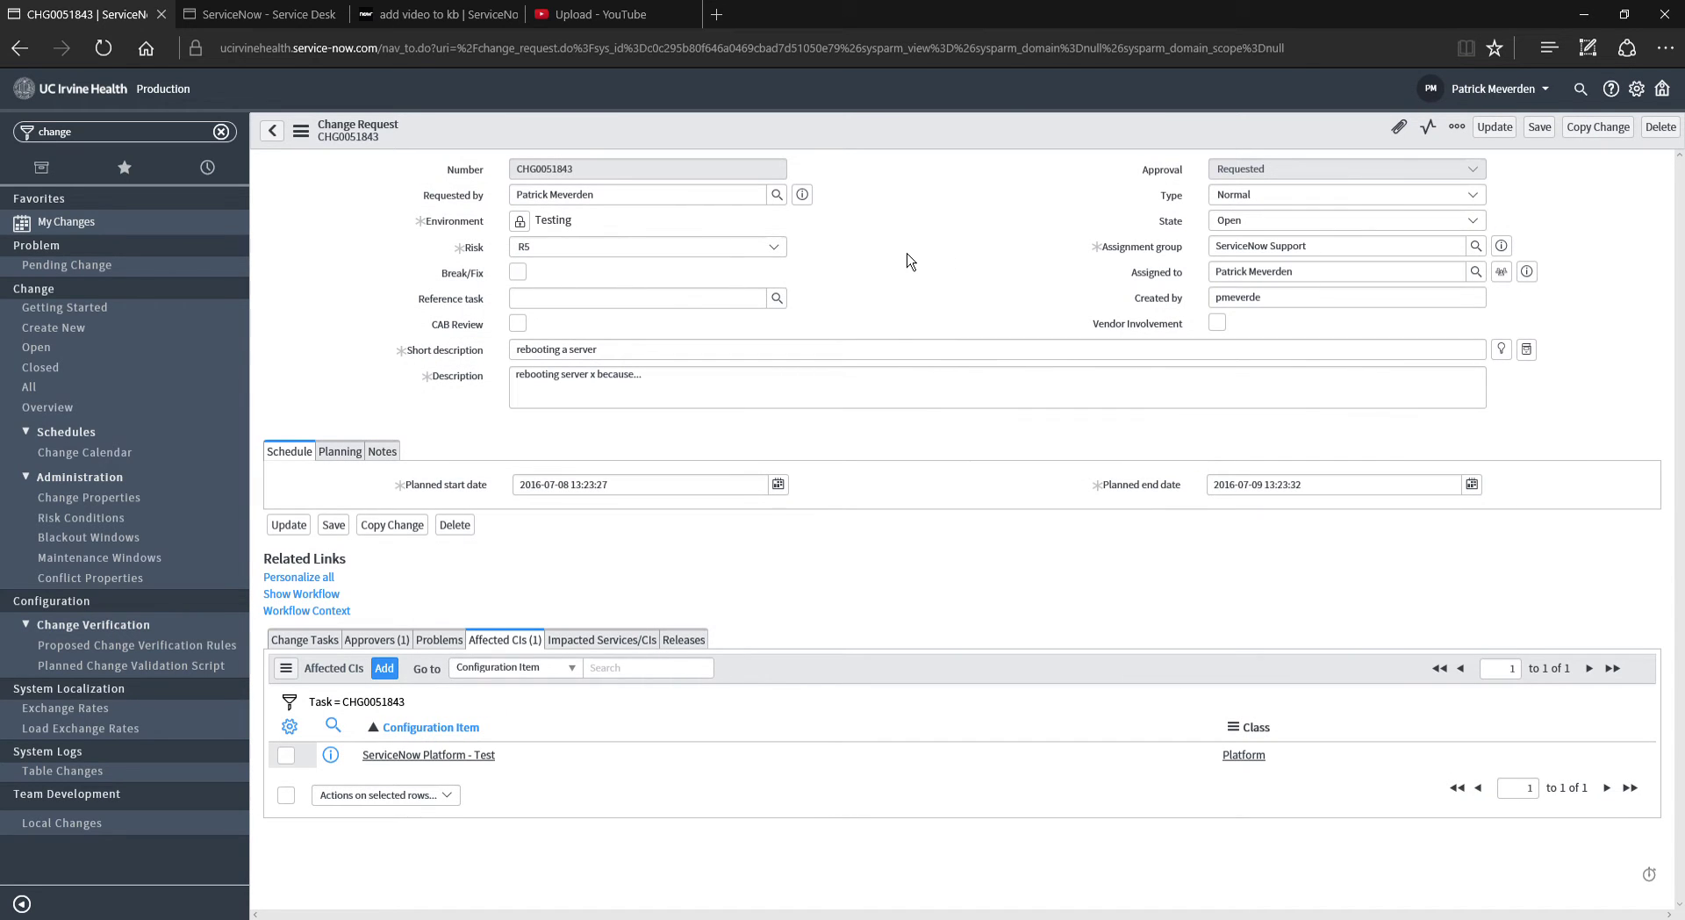
{"action": "left_click", "coordinate": [1539, 131]}
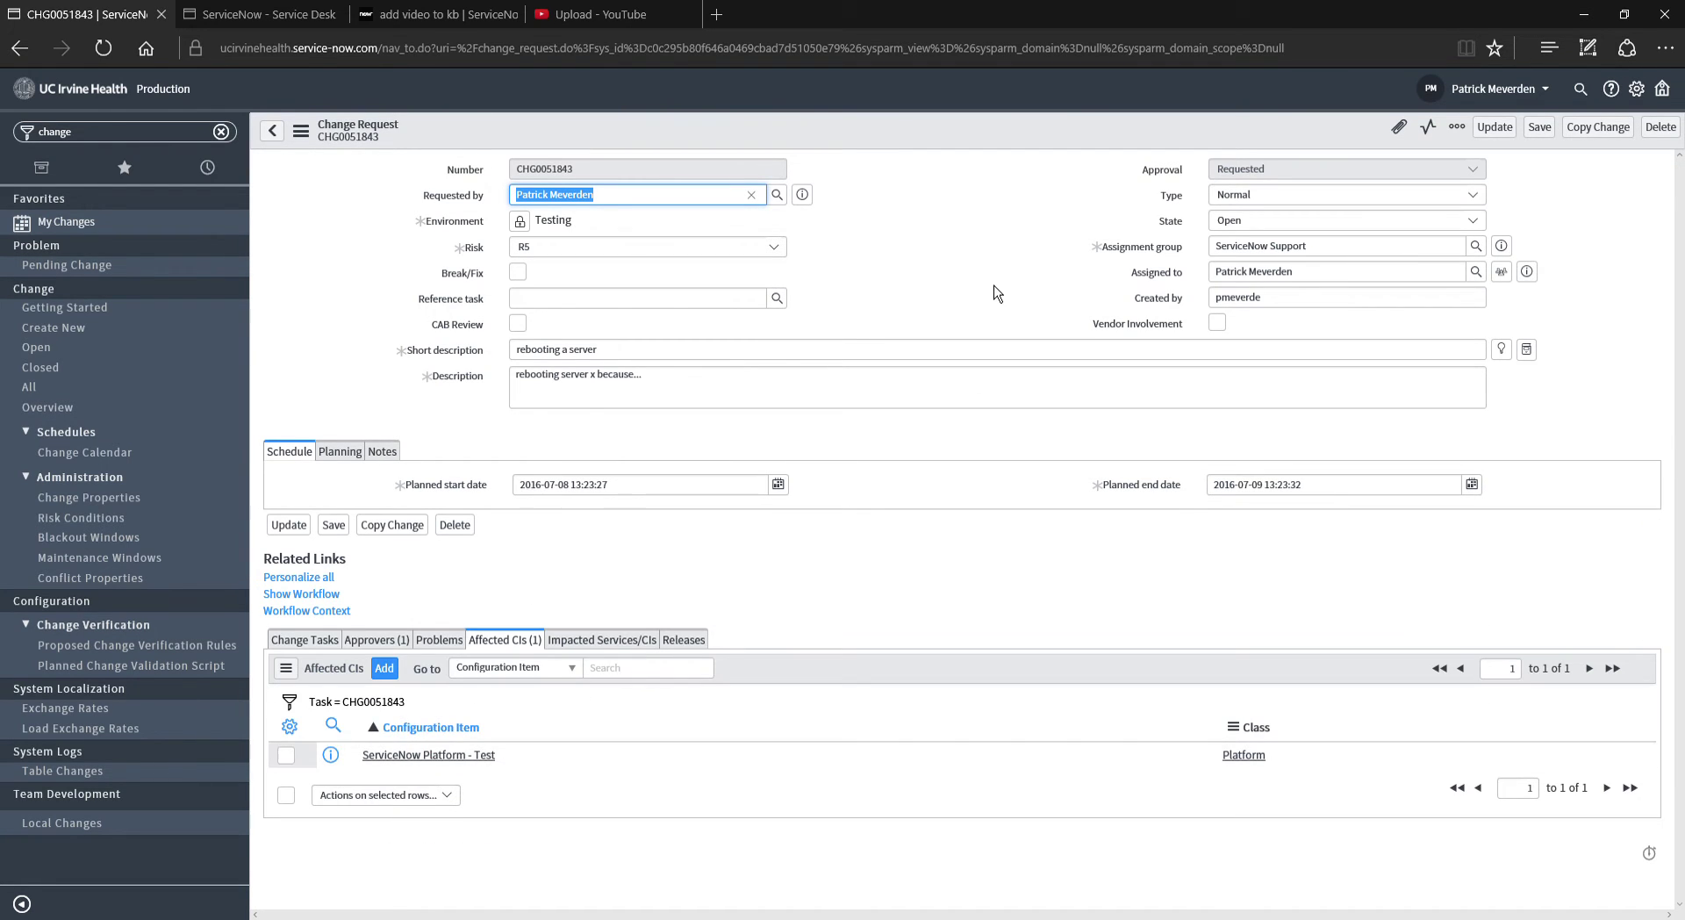
Approve the requested approval record so CHG0051843's Approval reads Approved - R5.
{"action": "left_click", "coordinate": [401, 646]}
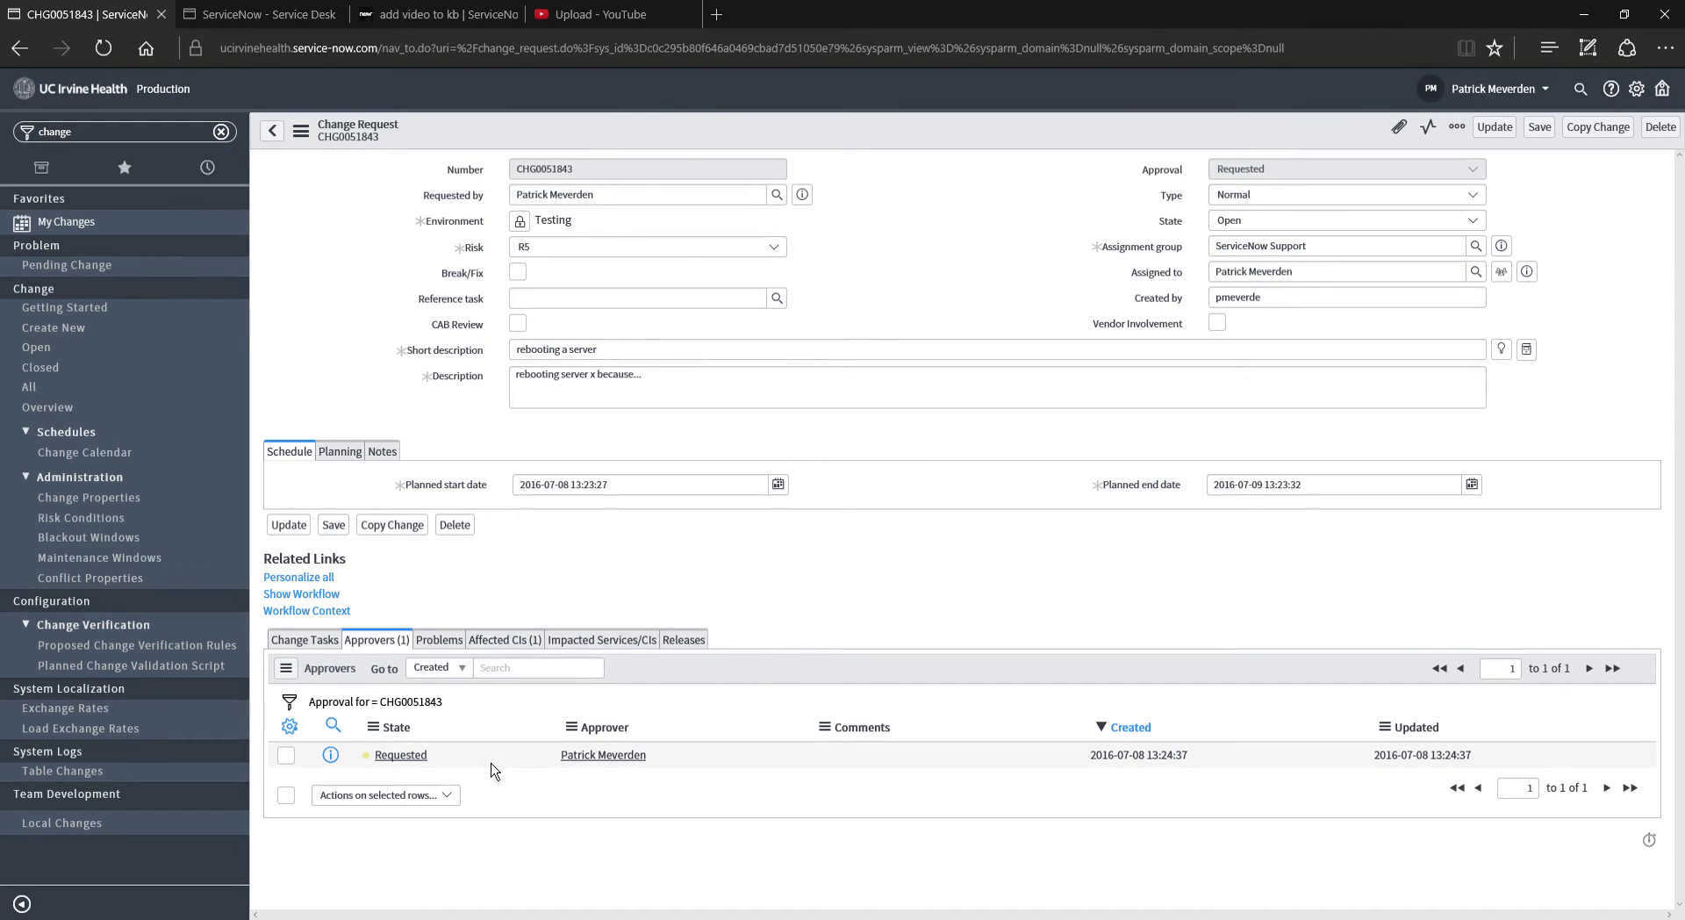
{"action": "left_click", "coordinate": [403, 755]}
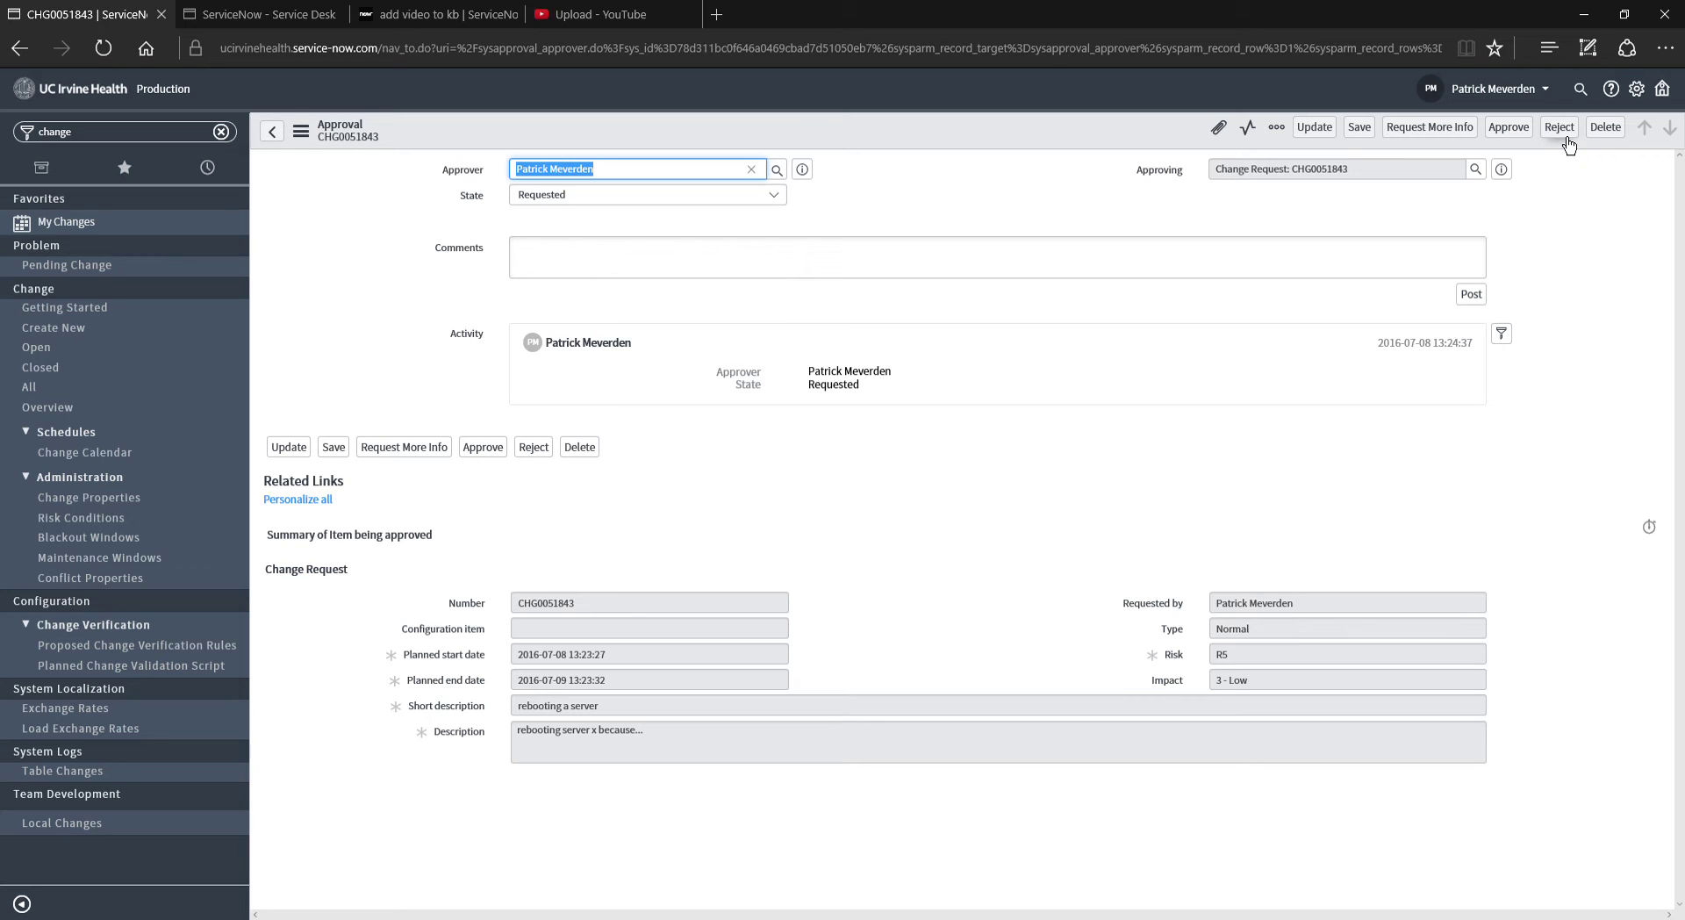
{"action": "left_click", "coordinate": [1526, 133]}
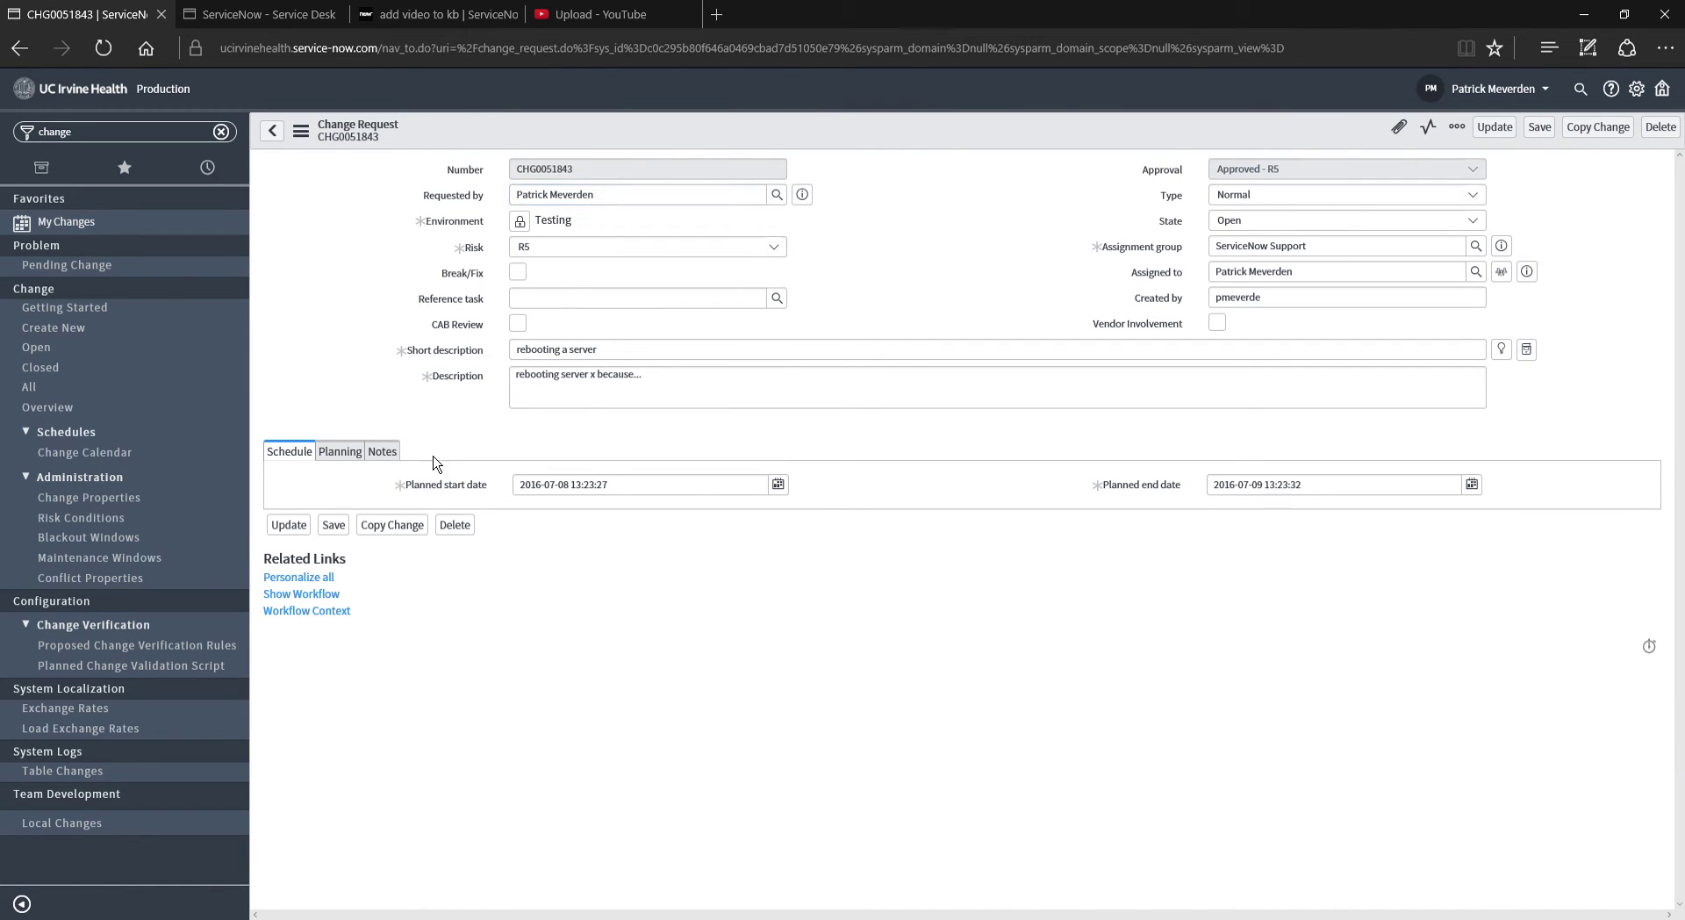
{"action": "left_click", "coordinate": [337, 459]}
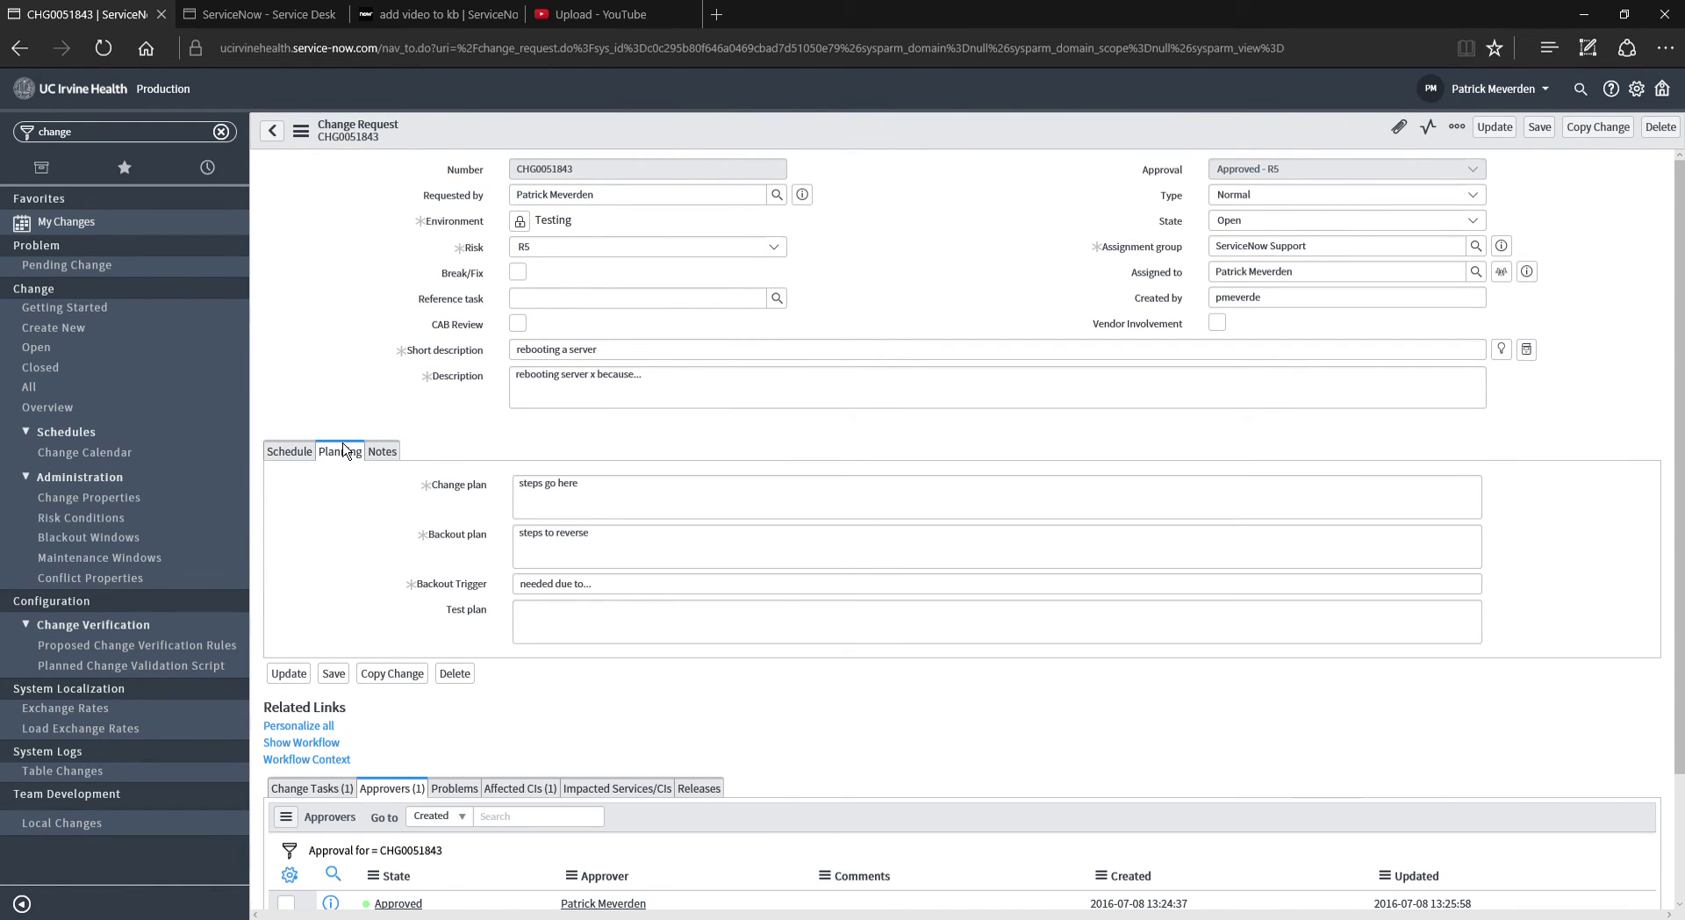
Set change task CTASK0028644's state to Closed Complete in the Change Tasks list.
{"action": "left_click", "coordinate": [329, 789]}
{"action": "scroll", "coordinate": [325, 772], "scroll_direction": "down", "scroll_amount": 2}
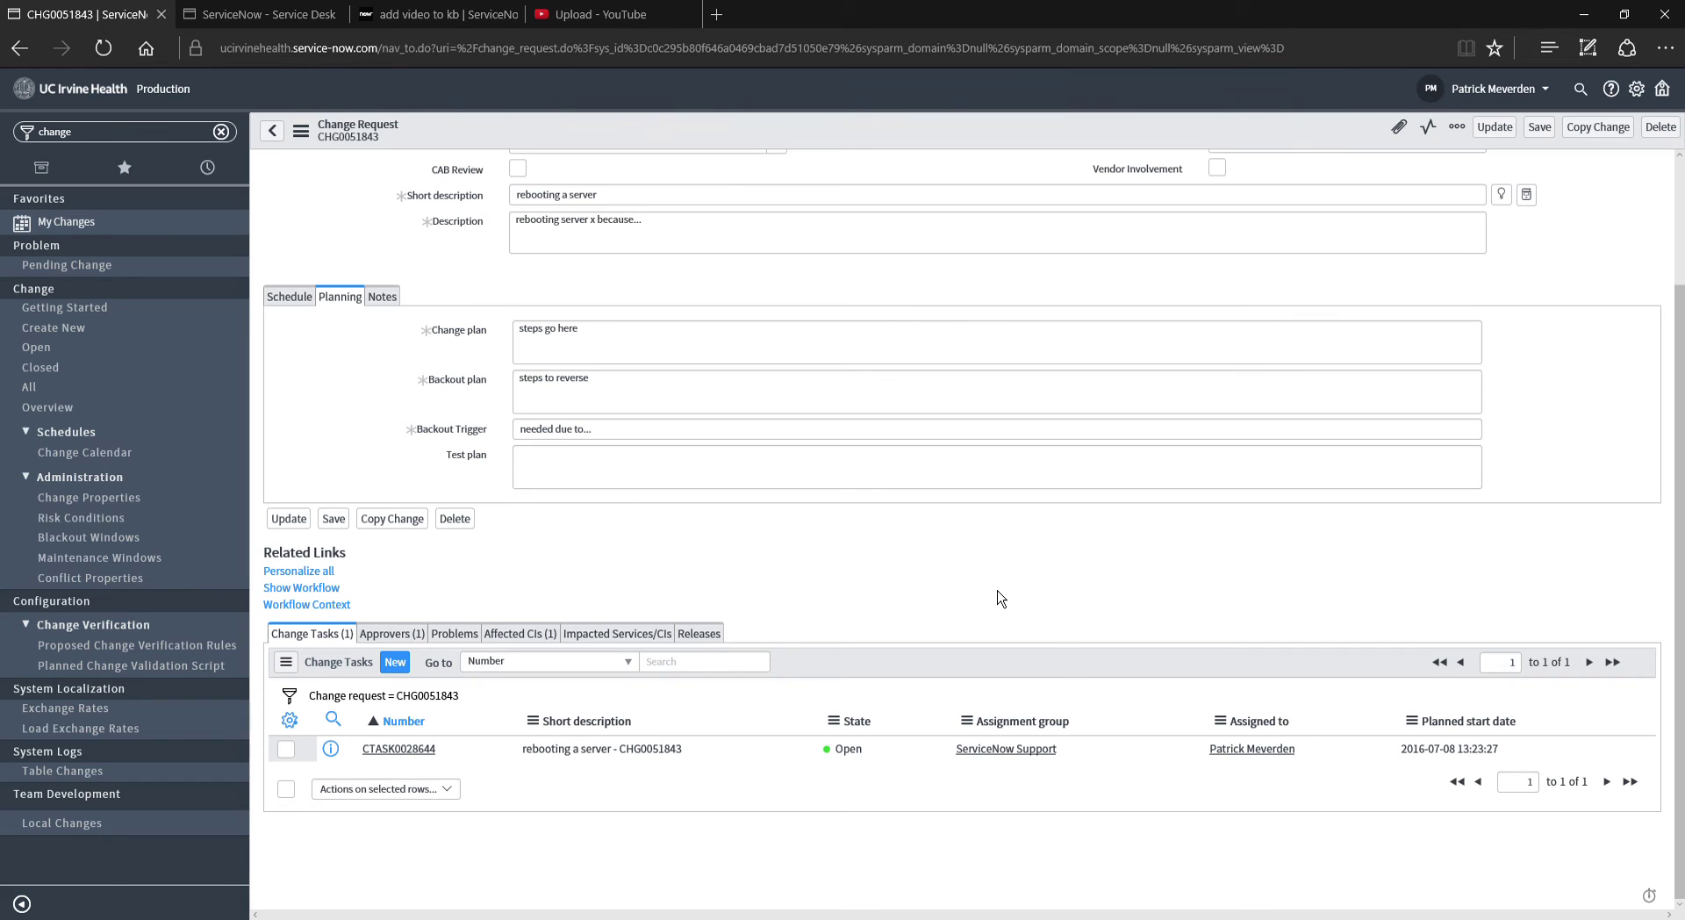
{"action": "double_click", "coordinate": [866, 755]}
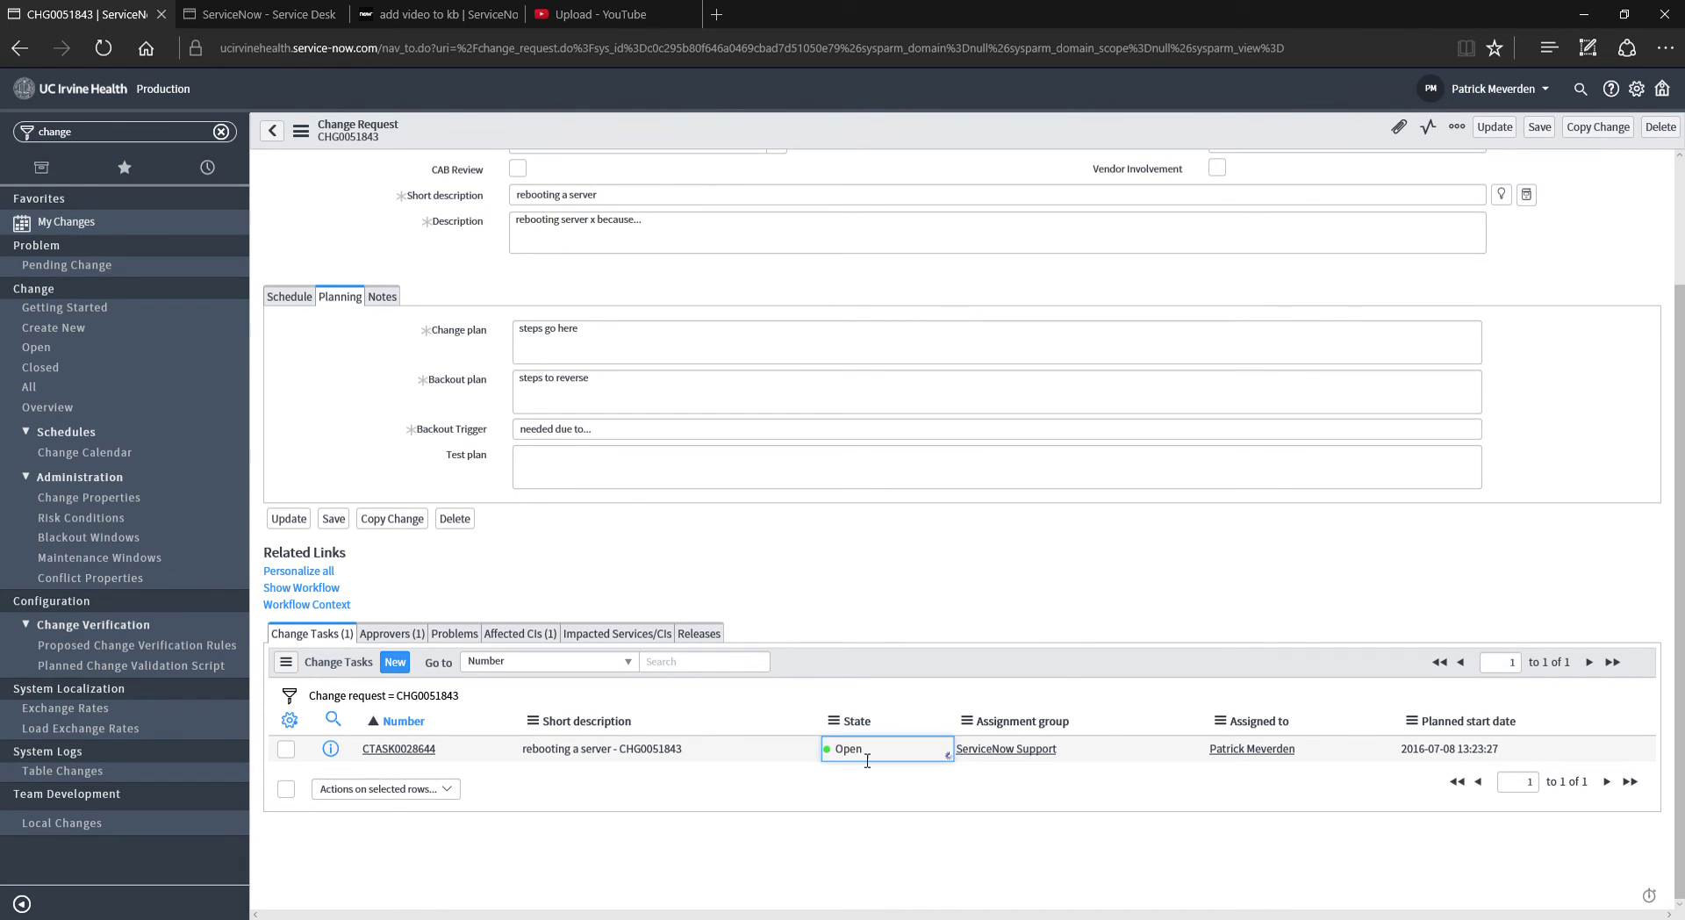
{"action": "left_click", "coordinate": [904, 764]}
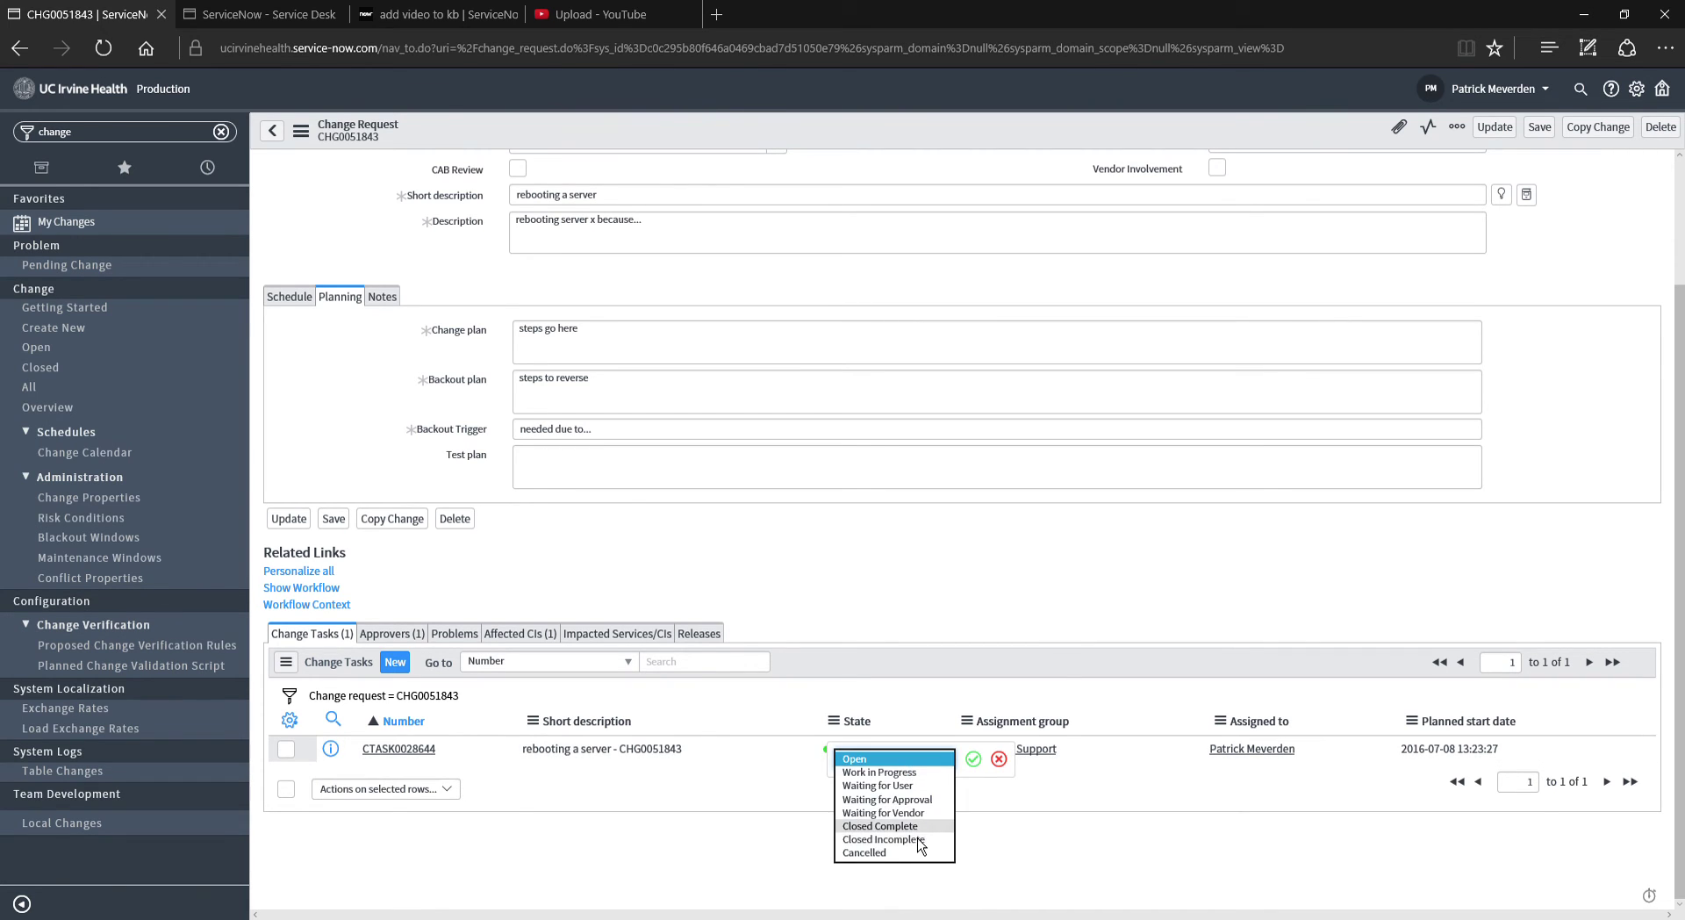
{"action": "left_click", "coordinate": [882, 826]}
{"action": "left_click", "coordinate": [974, 760]}
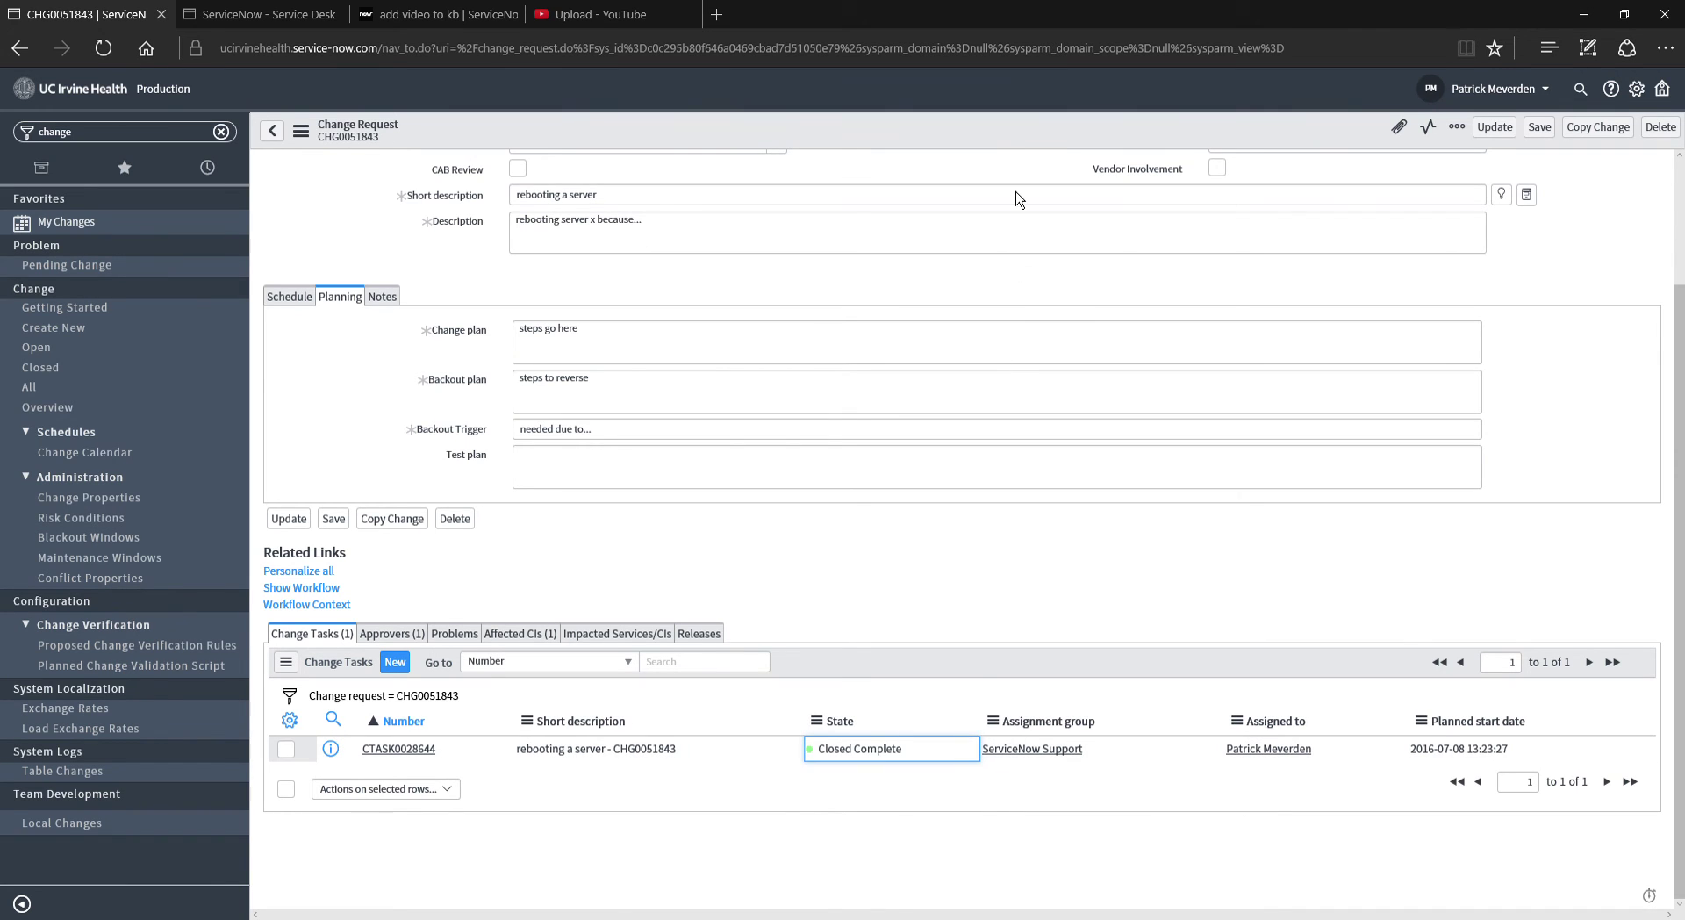
Reload the change request form so CHG0051843 shows State Closed.
{"action": "right_click", "coordinate": [1018, 140]}
{"action": "left_click", "coordinate": [1067, 493]}
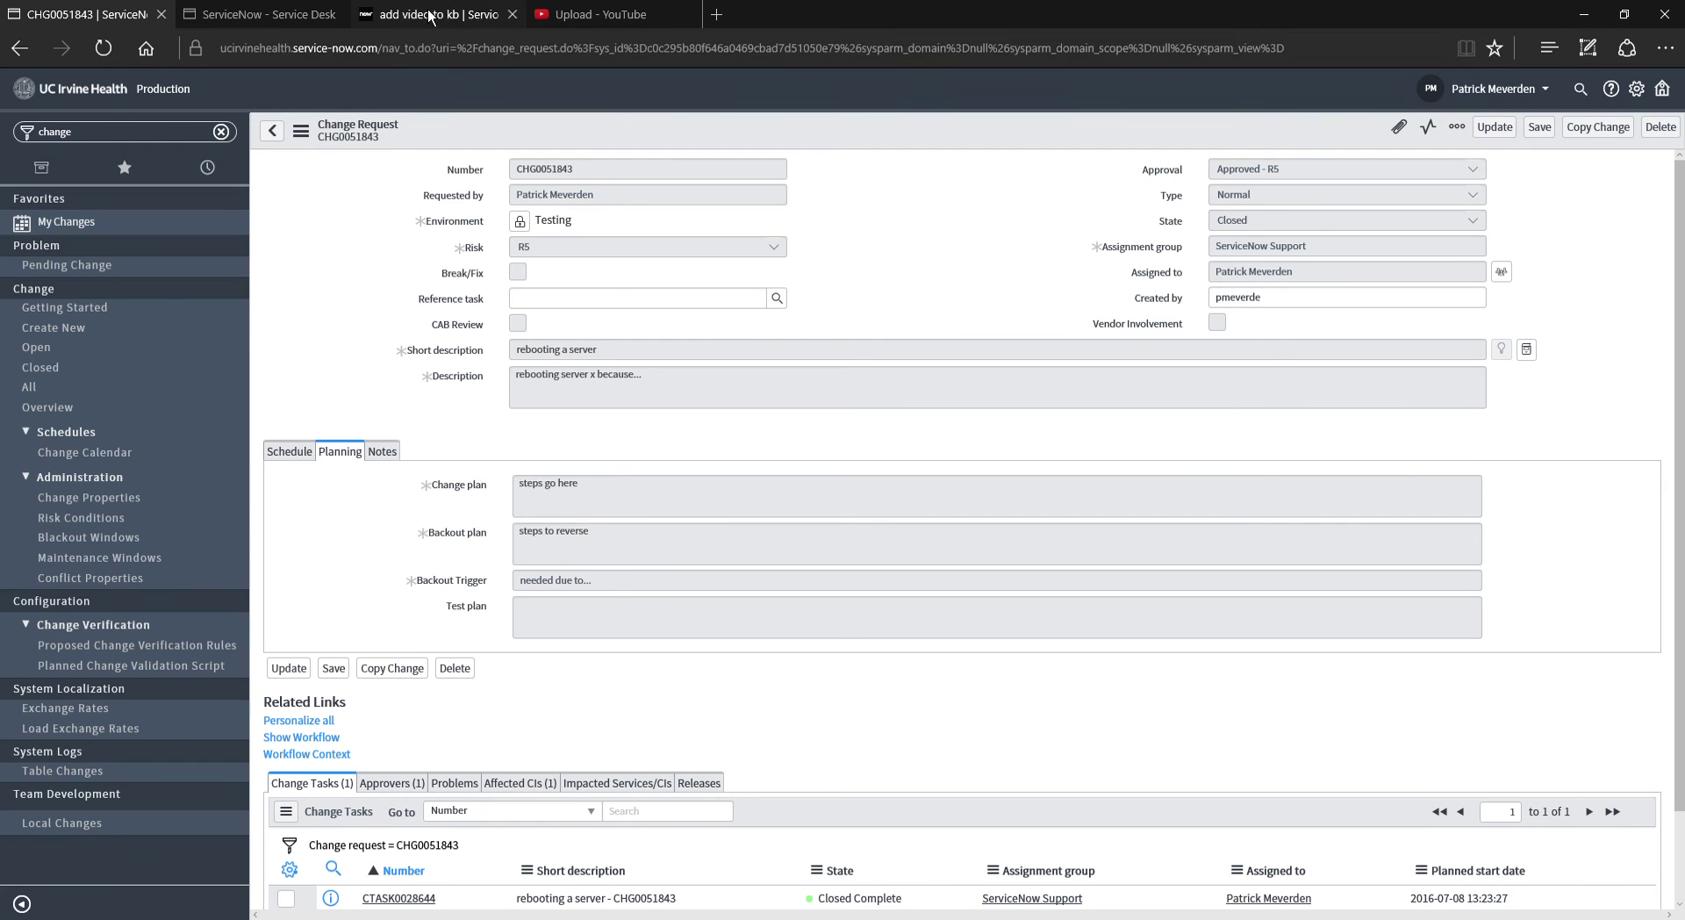
{"action": "left_click", "coordinate": [275, 15]}
Scroll to the top of the Change Management user guide page.
{"action": "scroll", "coordinate": [241, 290], "scroll_direction": "up", "scroll_amount": 15}
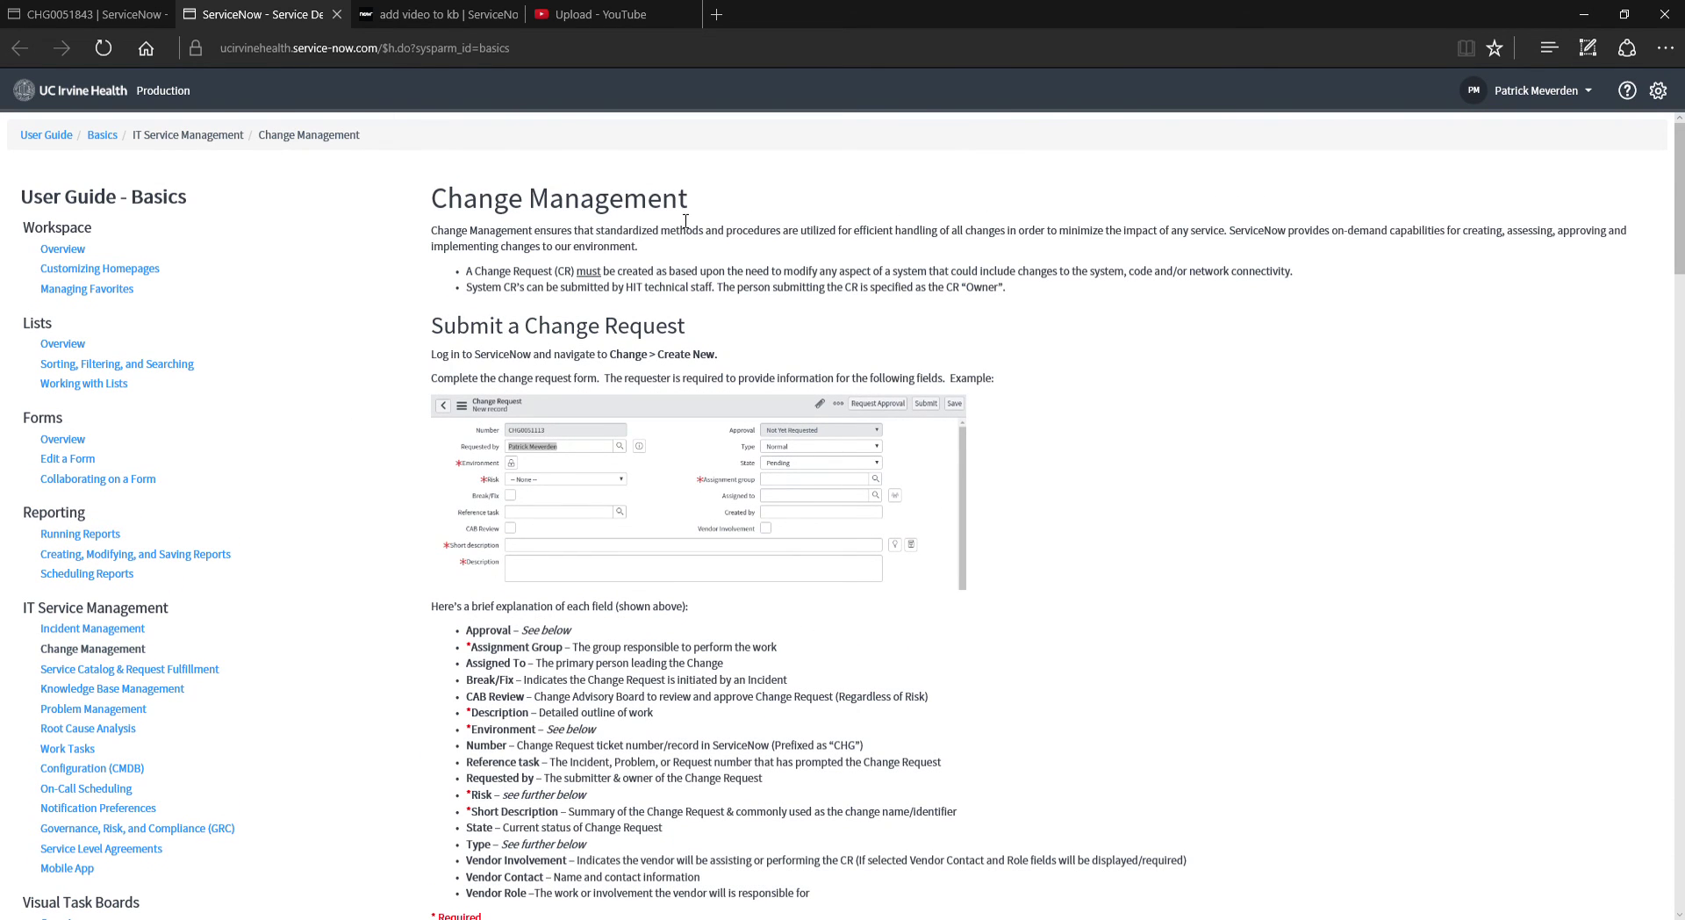
{"action": "mouse_move", "coordinate": [125, 16]}
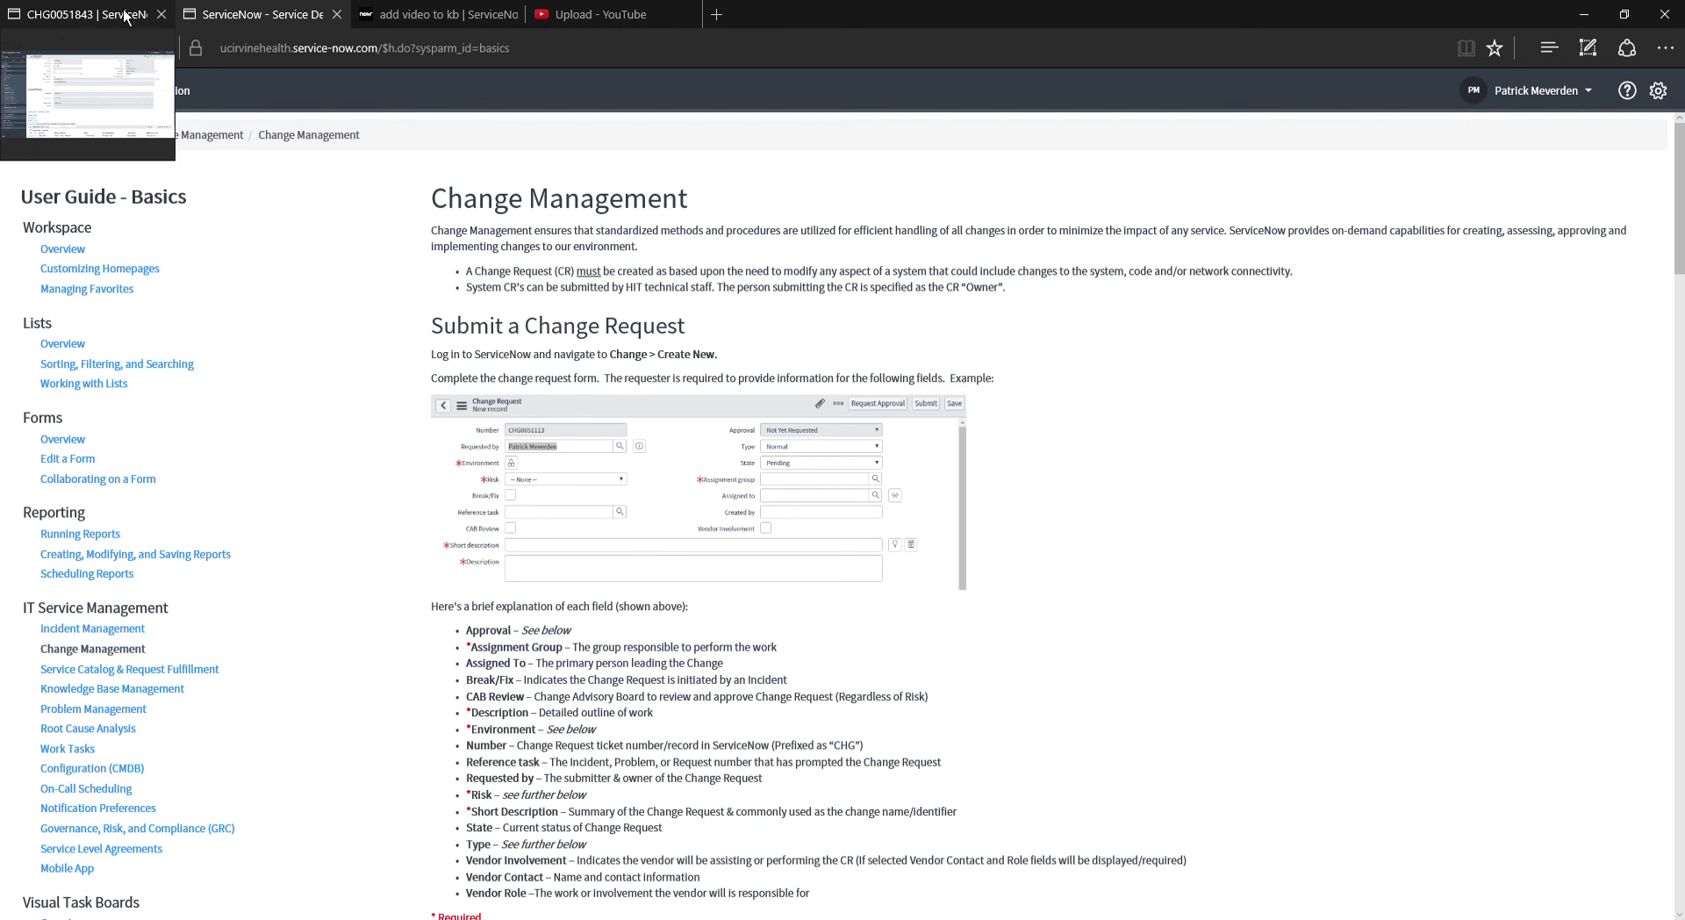